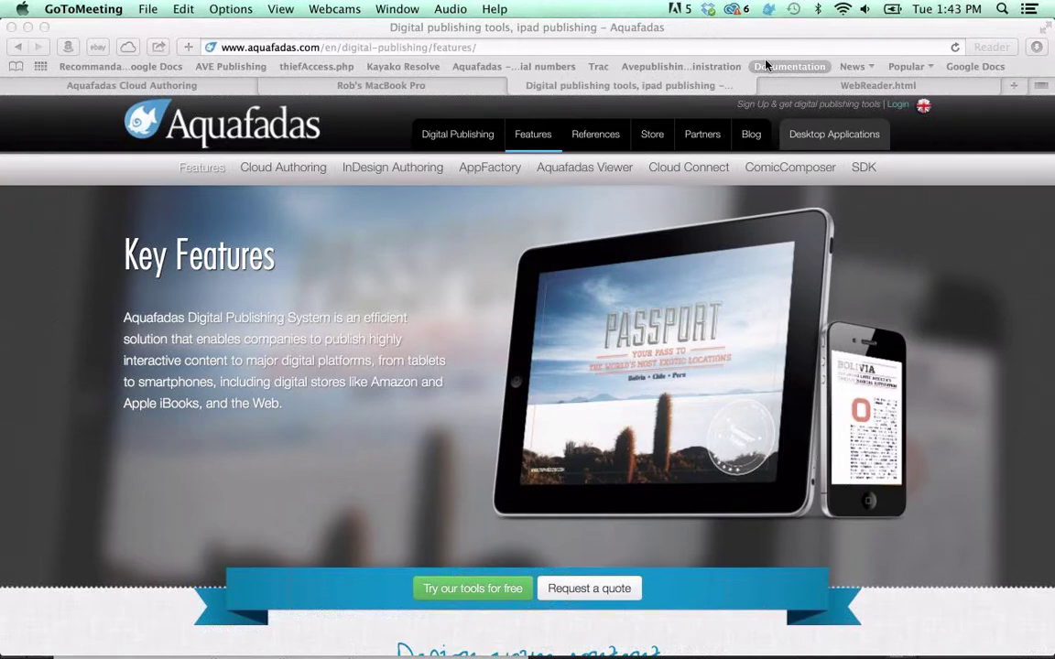
# Show the Webinar project with Documentation1 on the Cloud Authoring dashboard, then switch to InDesign.
pyautogui.click(170, 86)
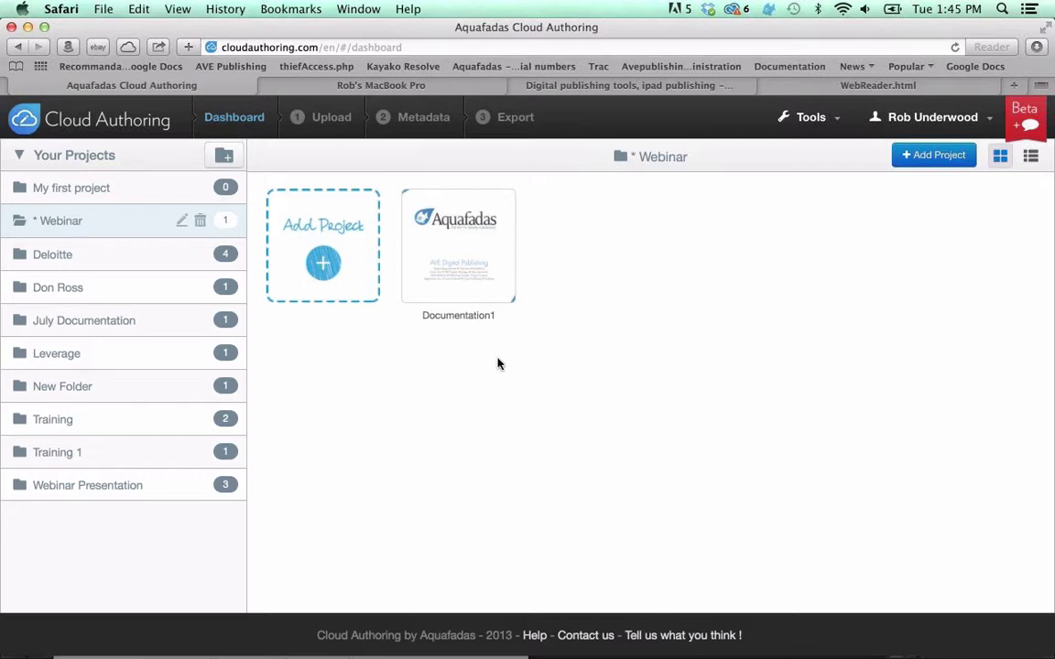
pyautogui.press('super+Tab')
pyautogui.press('super+Tab')
pyautogui.press('super+Tab')
pyautogui.press('super+Tab')
pyautogui.press('super+Tab')
pyautogui.press('super+Tab')
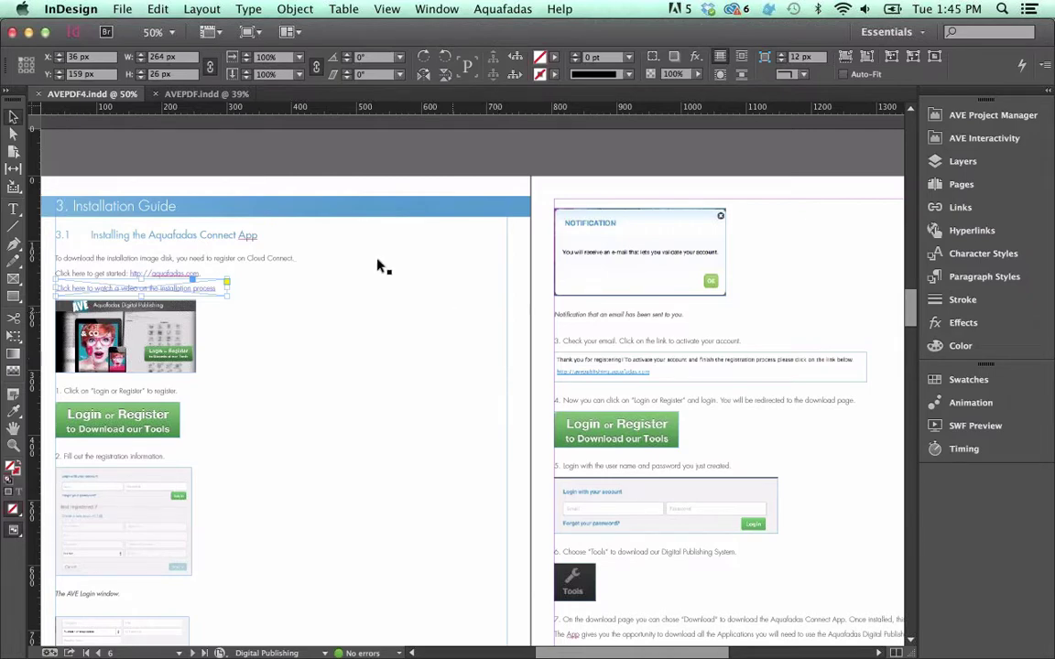
# In AVEPDF.indd, regenerate the table of contents via Layout > Table of Contents so page numbers update.
pyautogui.click(206, 95)
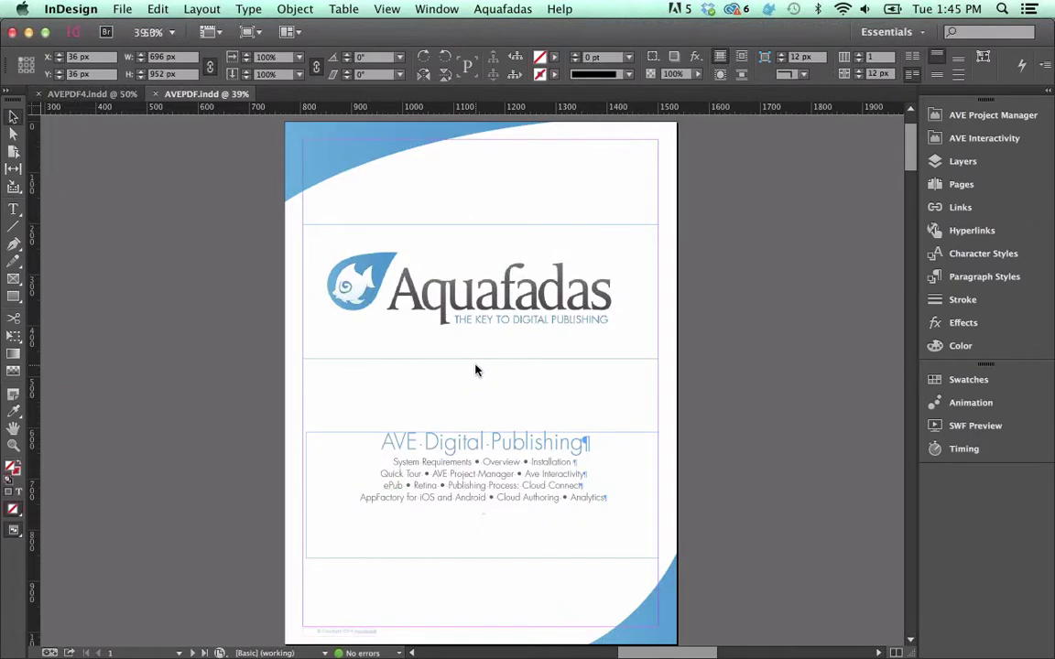
pyautogui.scroll(-1, 463, 529)
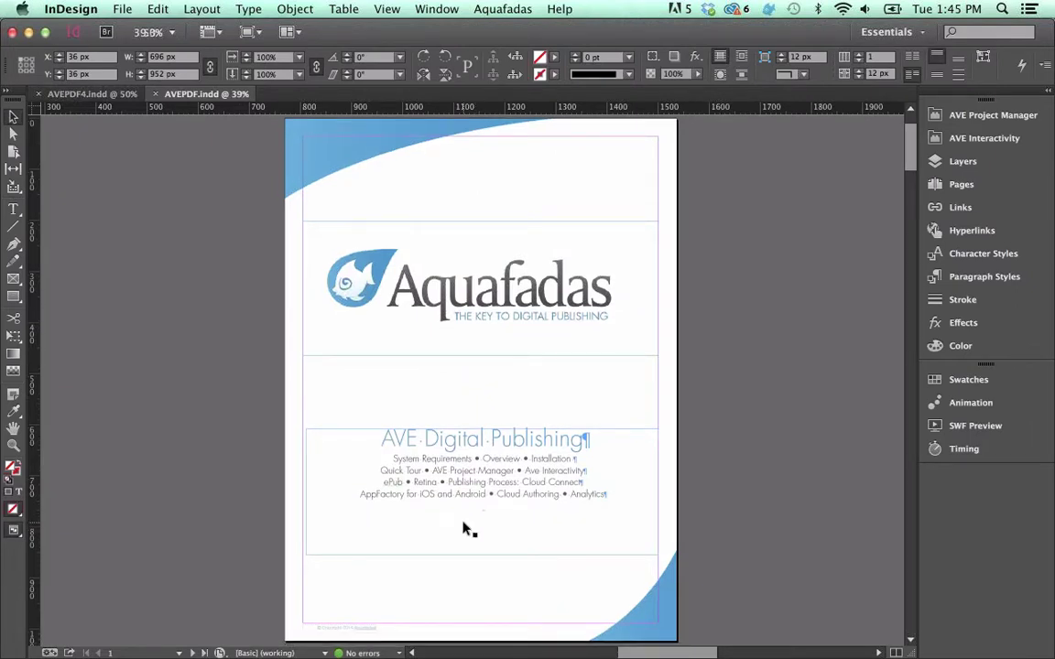
pyautogui.scroll(-3, 464, 530)
pyautogui.scroll(-9, 463, 529)
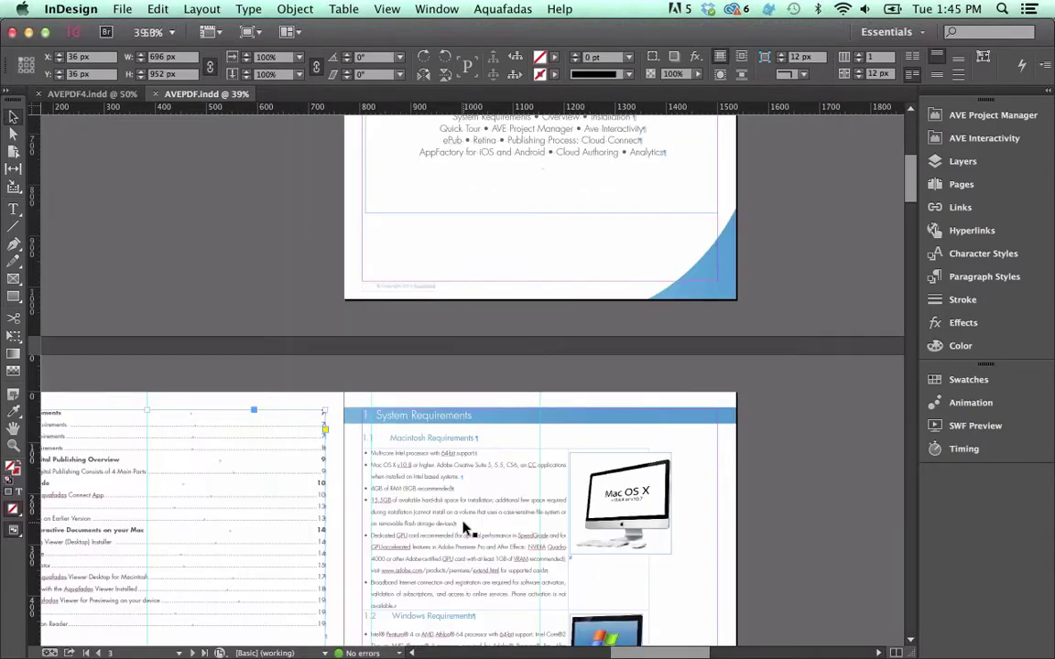
pyautogui.scroll(-2, 464, 529)
pyautogui.hscroll(-2, 463, 529)
pyautogui.press('t')
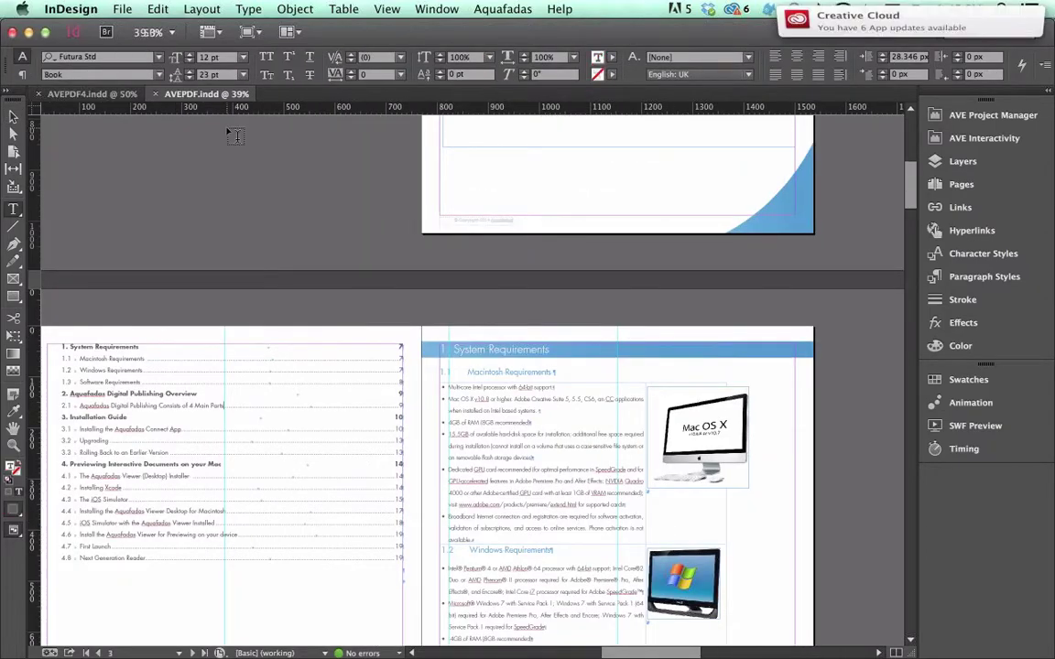
pyautogui.click(201, 8)
pyautogui.click(260, 343)
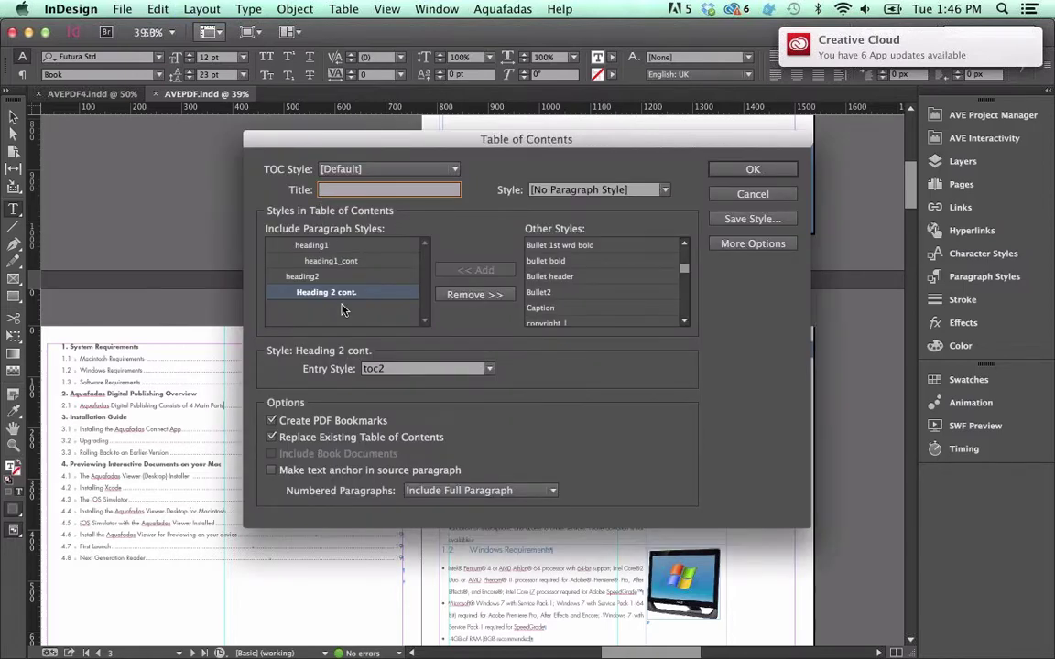
pyautogui.click(767, 173)
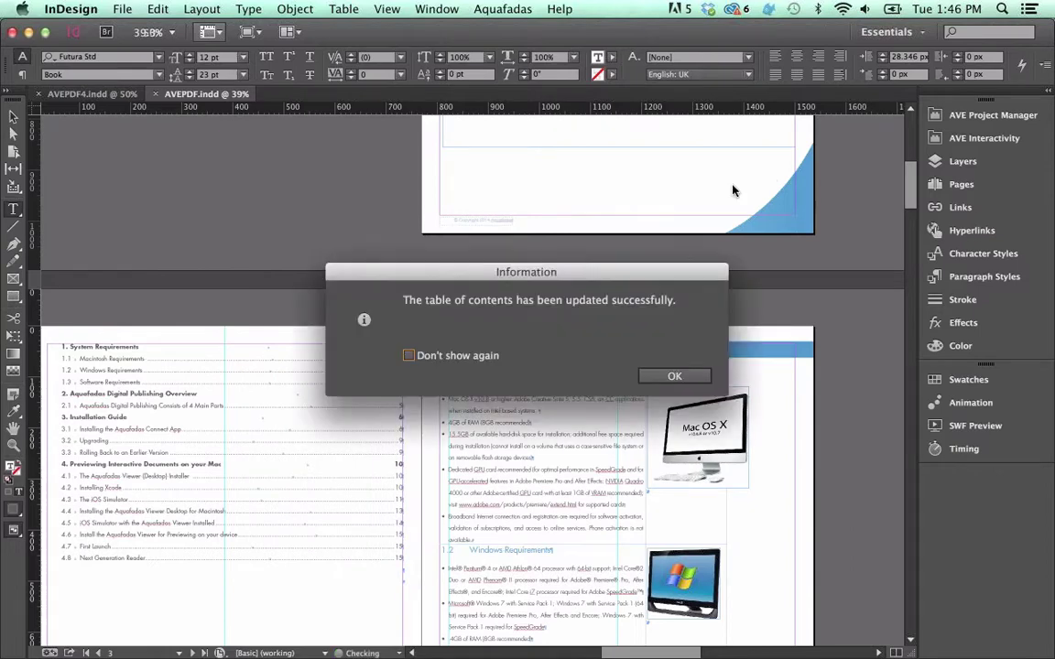
pyautogui.press('Return')
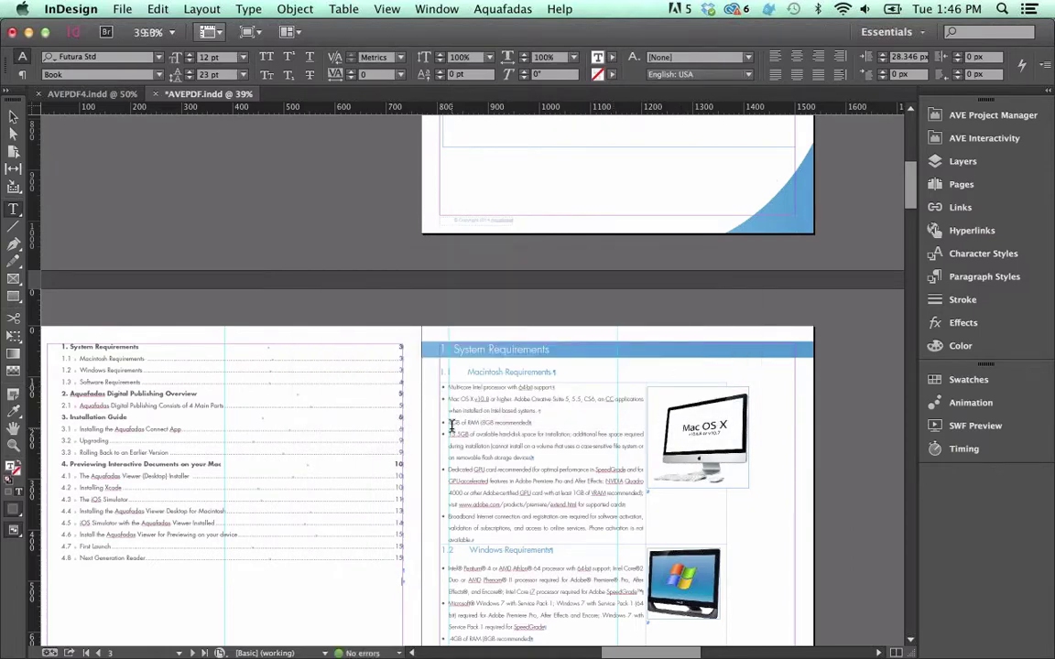
pyautogui.scroll(-1, 450, 426)
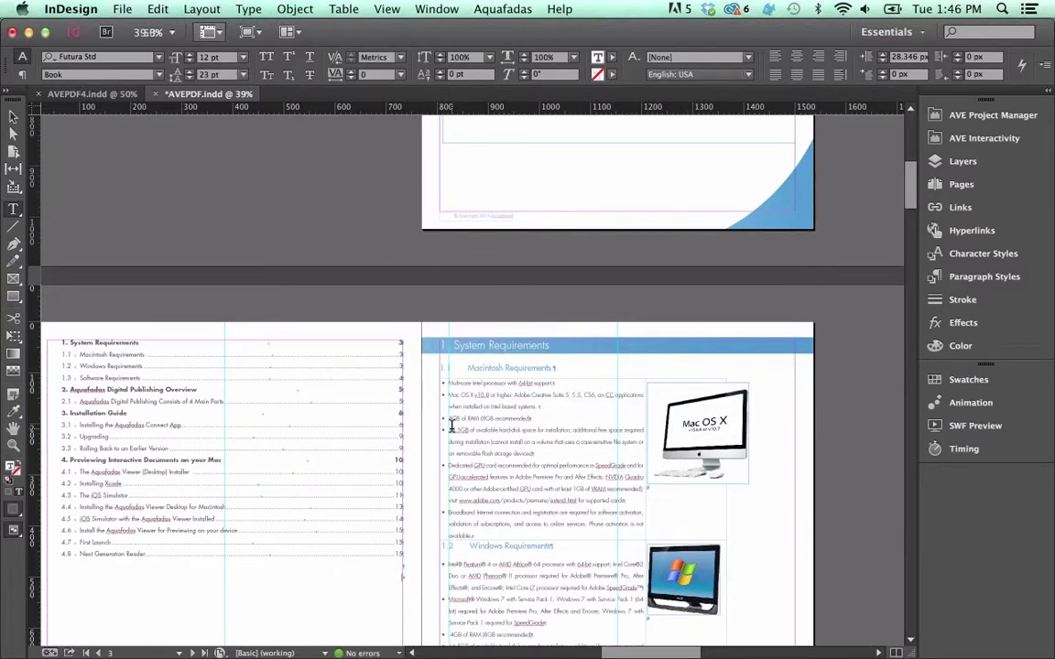
pyautogui.scroll(-3, 450, 426)
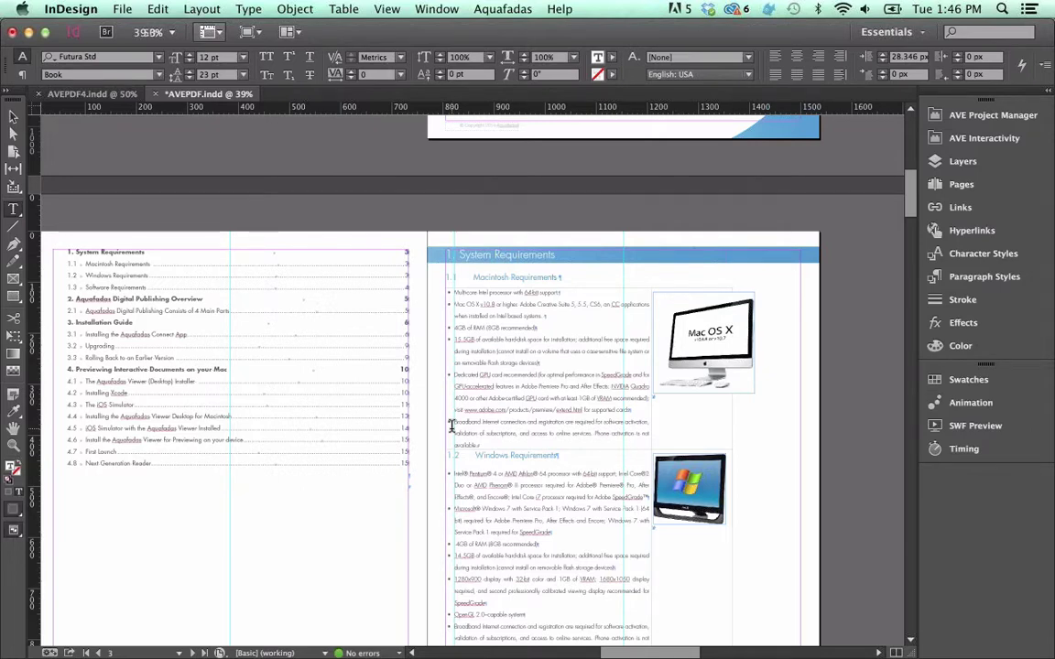
pyautogui.click(251, 8)
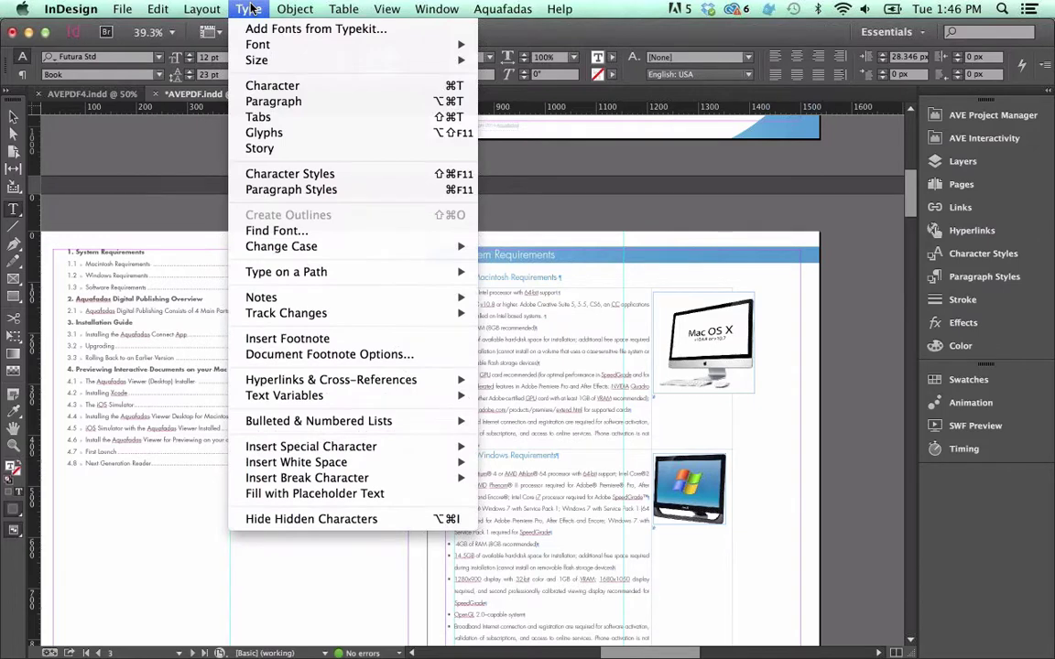
pyautogui.moveTo(355, 294)
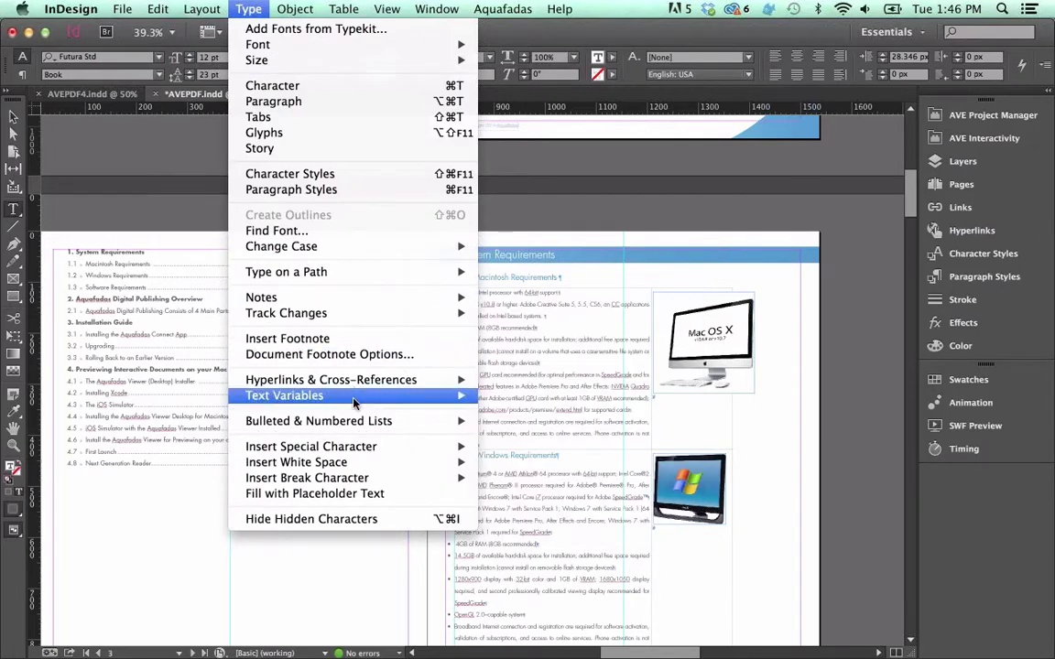
pyautogui.moveTo(393, 379)
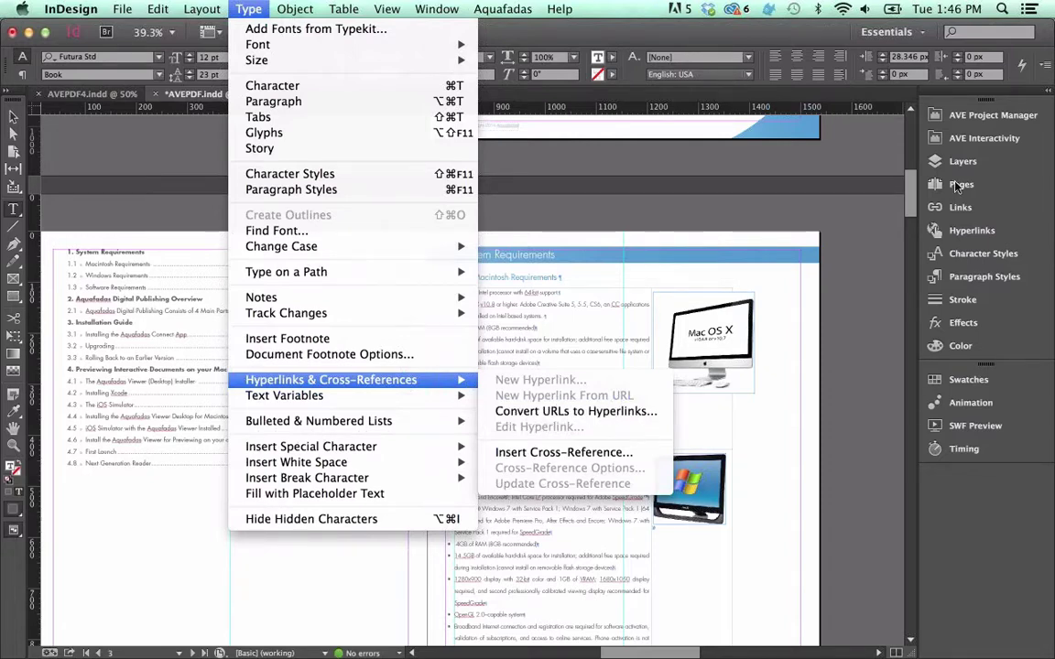
pyautogui.click(956, 208)
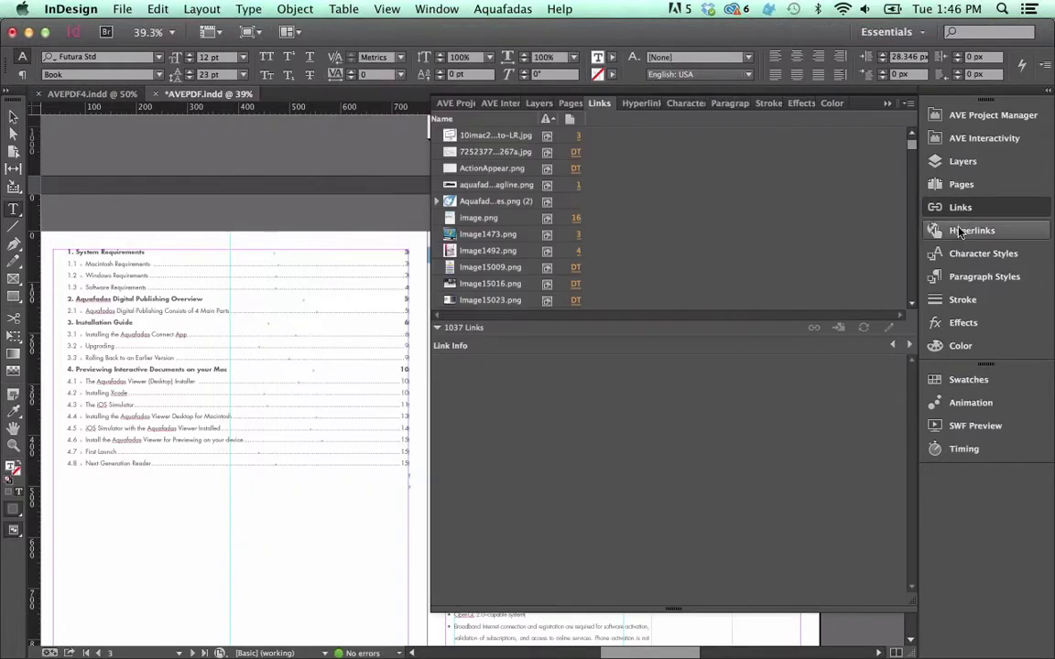
pyautogui.click(640, 102)
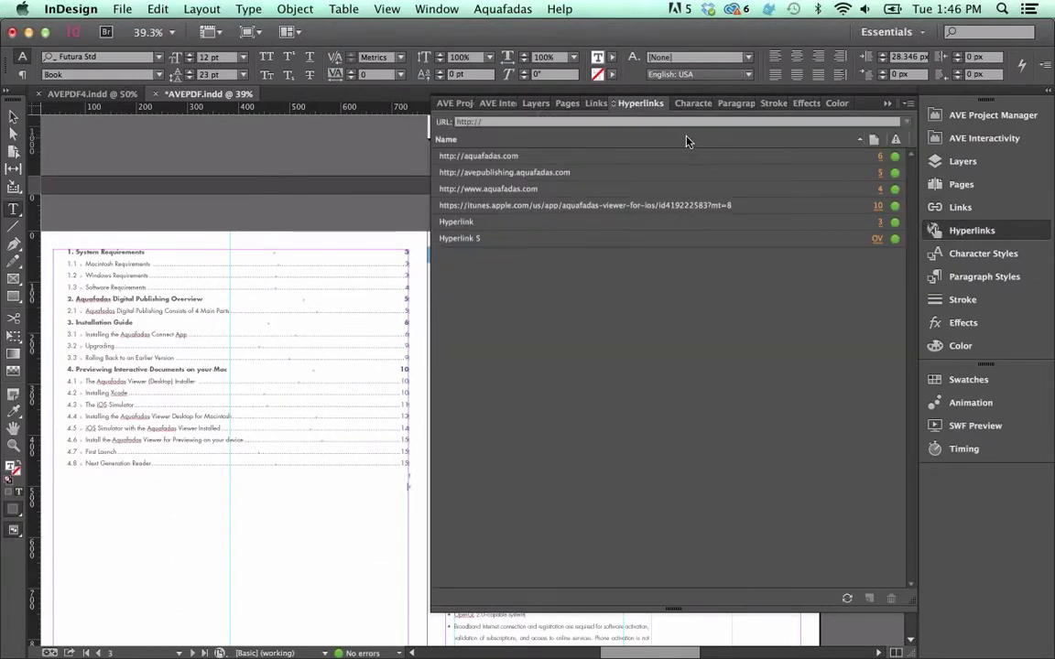
pyautogui.click(961, 234)
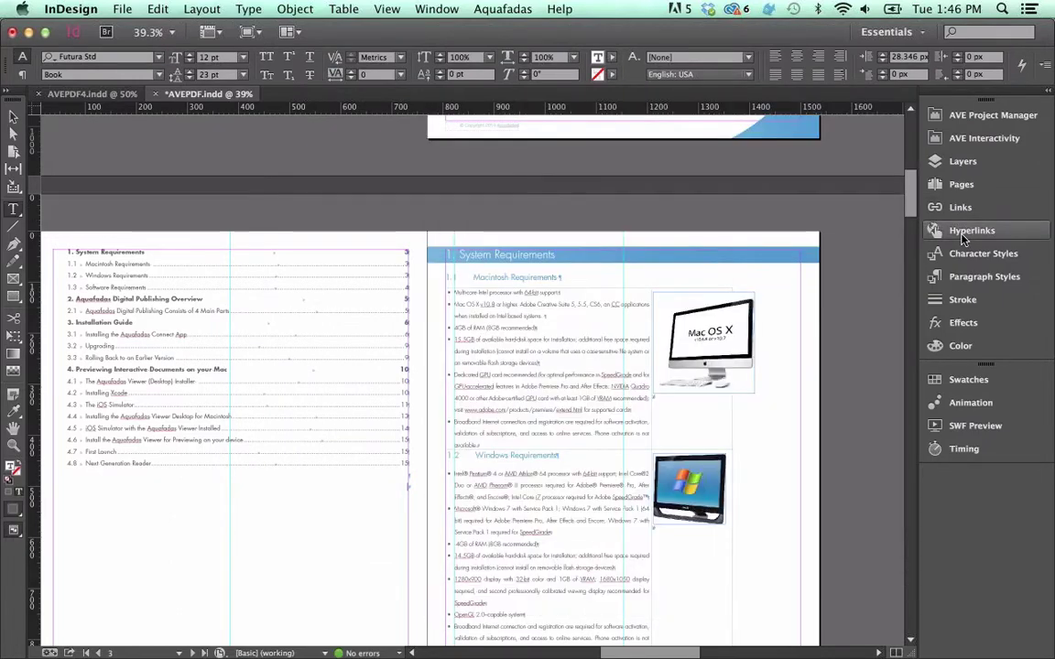
# In Acrobat, follow the section 4 contents entry to page 10, Previewing Interactive Documents.
pyautogui.press('super+Tab')
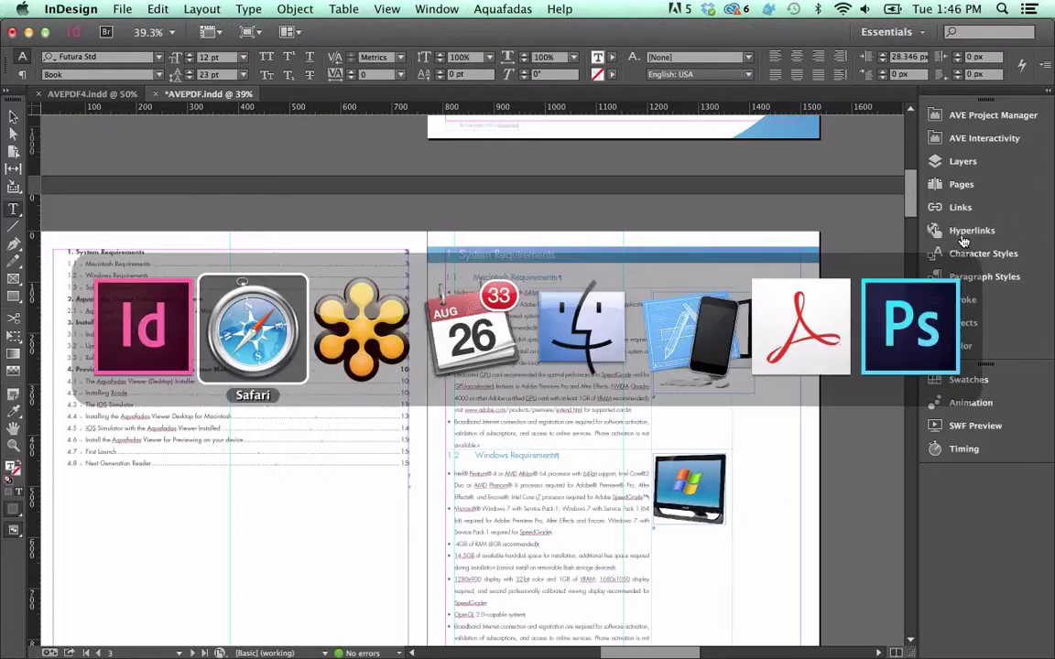
pyautogui.press('super+Tab')
pyautogui.press('super+Tab')
pyautogui.press('super+Tab')
pyautogui.press('super+Tab')
pyautogui.press('super+Tab')
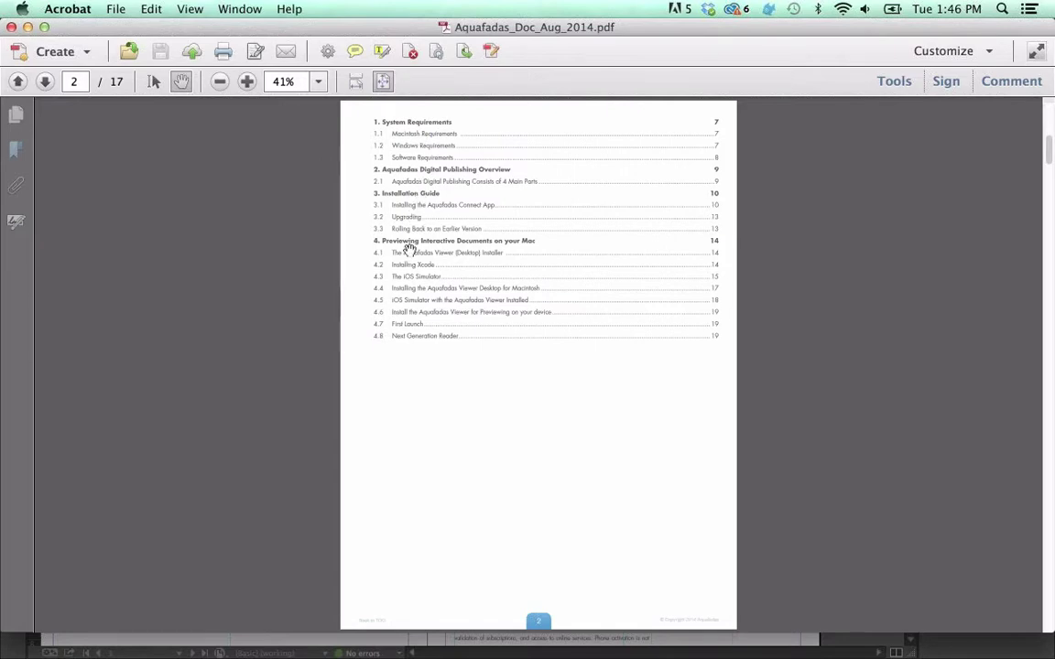
pyautogui.click(409, 247)
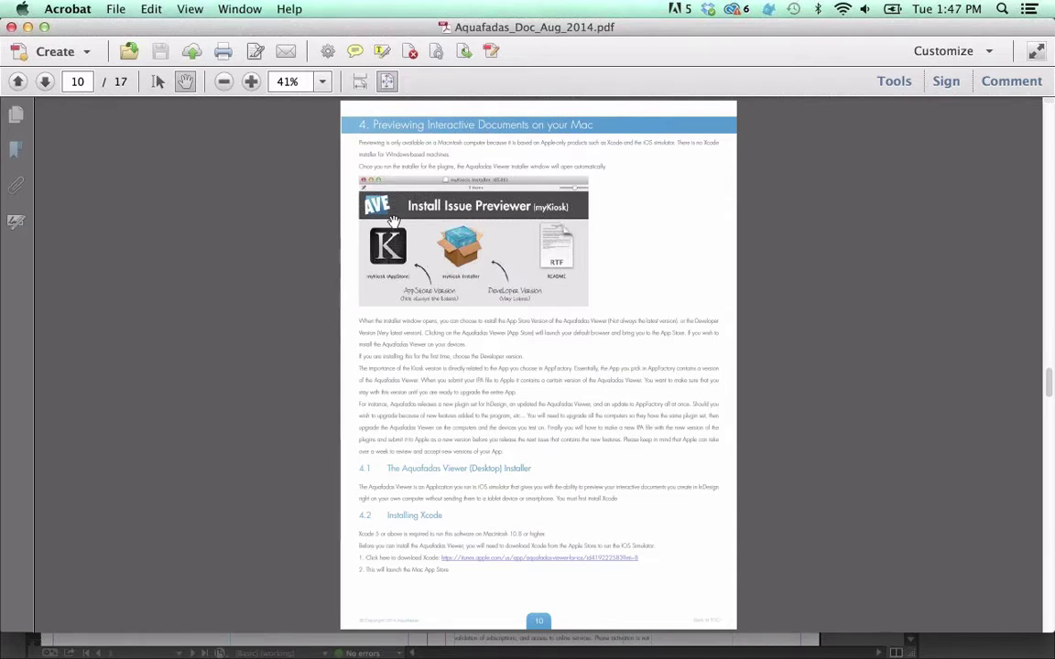
pyautogui.press('super+Tab')
pyautogui.press('super+Tab')
pyautogui.press('super+Tab')
pyautogui.press('super+Tab')
pyautogui.press('super+Tab')
pyautogui.press('super+Tab')
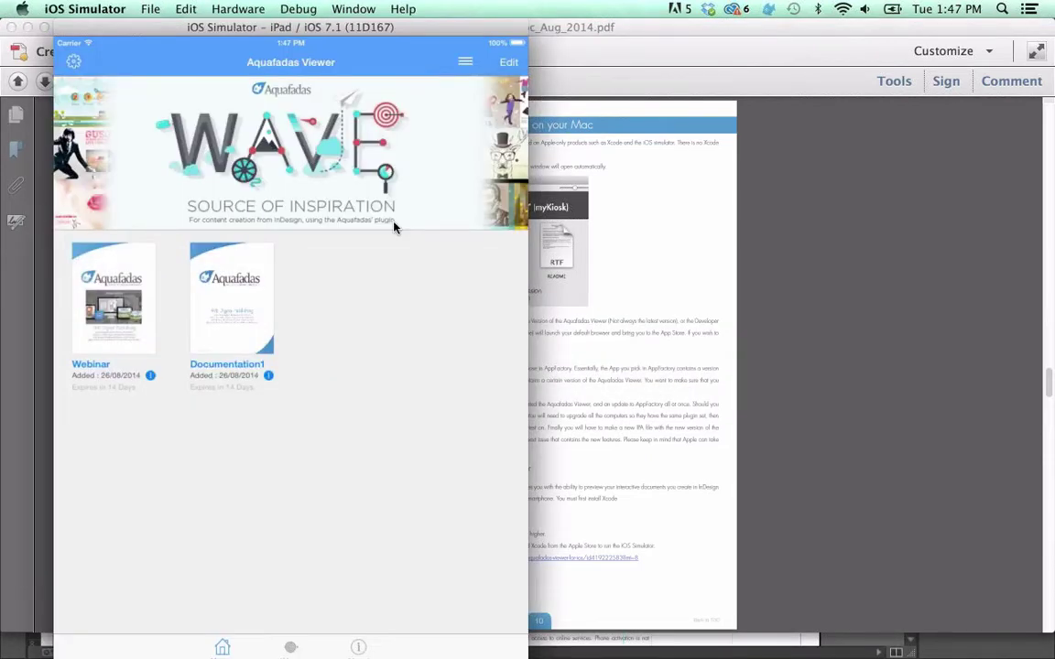
# Open Documentation1 in Aquafadas Viewer, return to its contents page and rotate to a landscape spread.
pyautogui.click(237, 297)
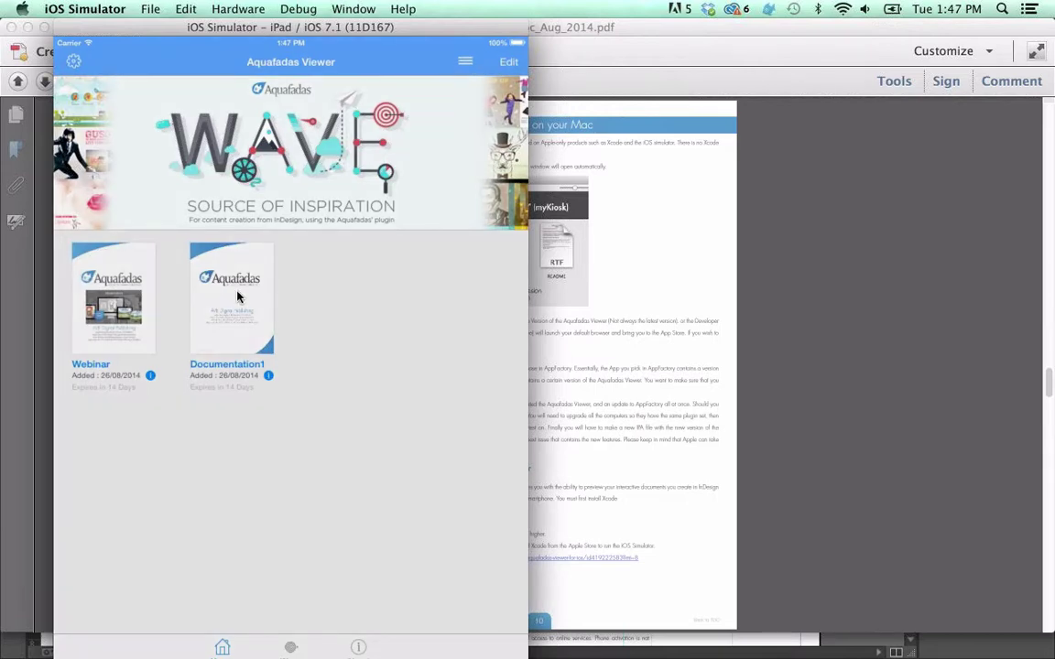
pyautogui.moveTo(474, 409); pyautogui.dragTo(519, 370)
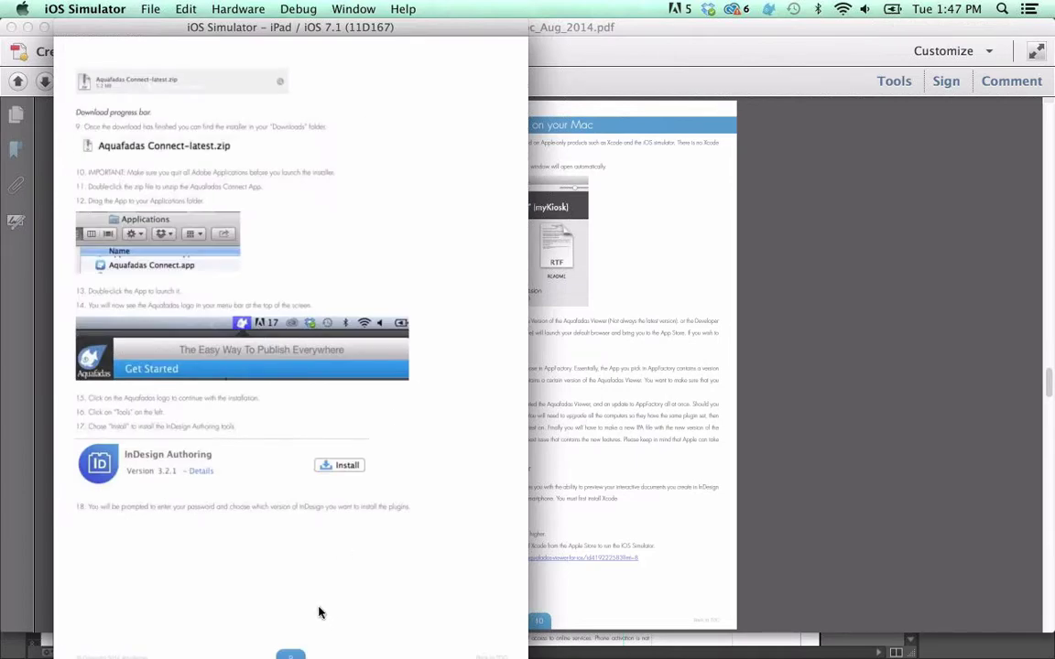
pyautogui.click(313, 619)
pyautogui.moveTo(282, 652); pyautogui.dragTo(76, 633)
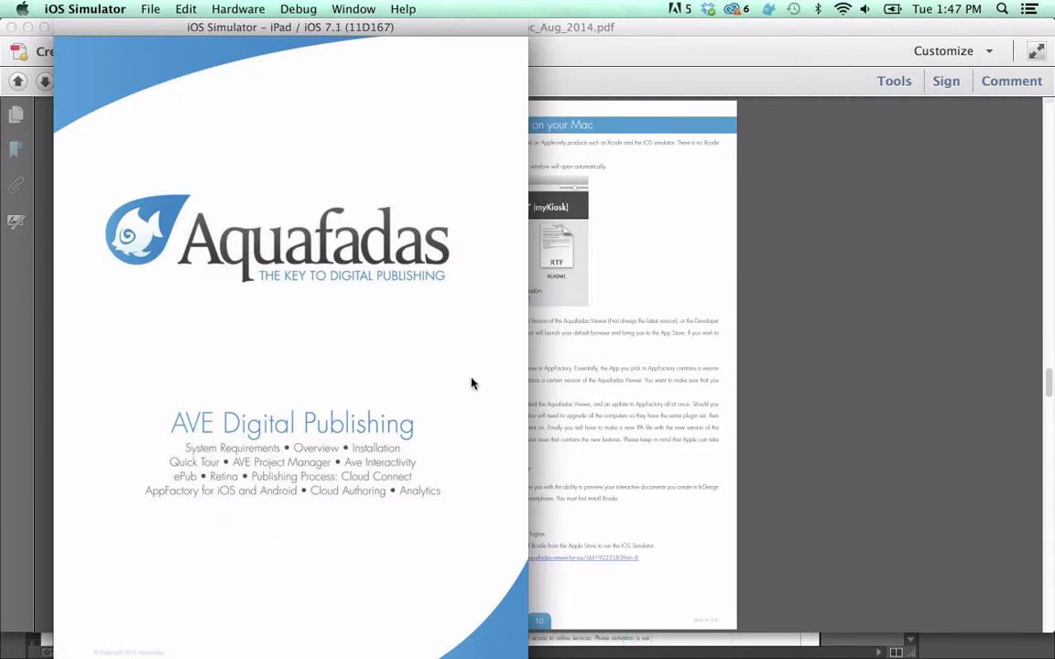
pyautogui.moveTo(343, 360); pyautogui.dragTo(263, 346)
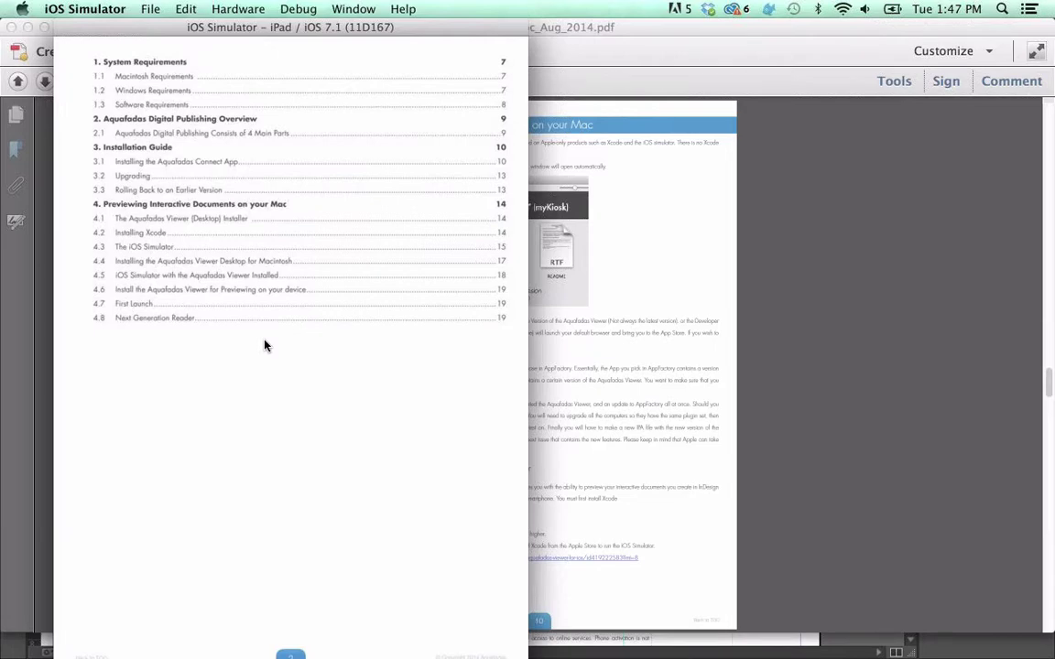
pyautogui.press('super+Left')
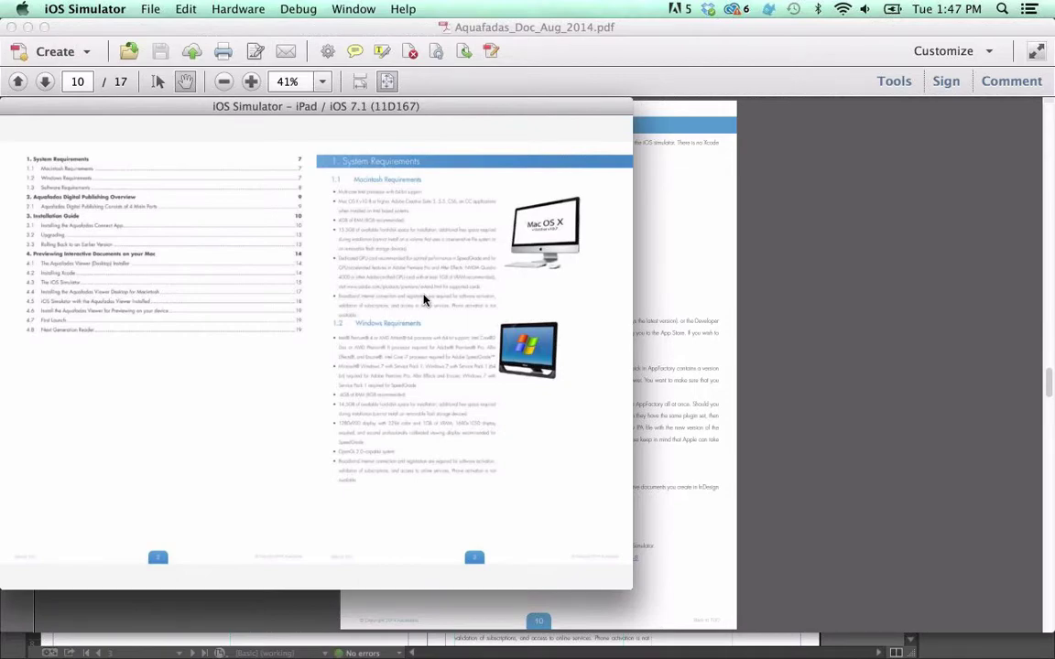
pyautogui.press('super+Left')
pyautogui.press('super+Left')
# Zoom into the System Requirements column, back out to the spread, then zoom in again.
pyautogui.doubleClick(357, 258)
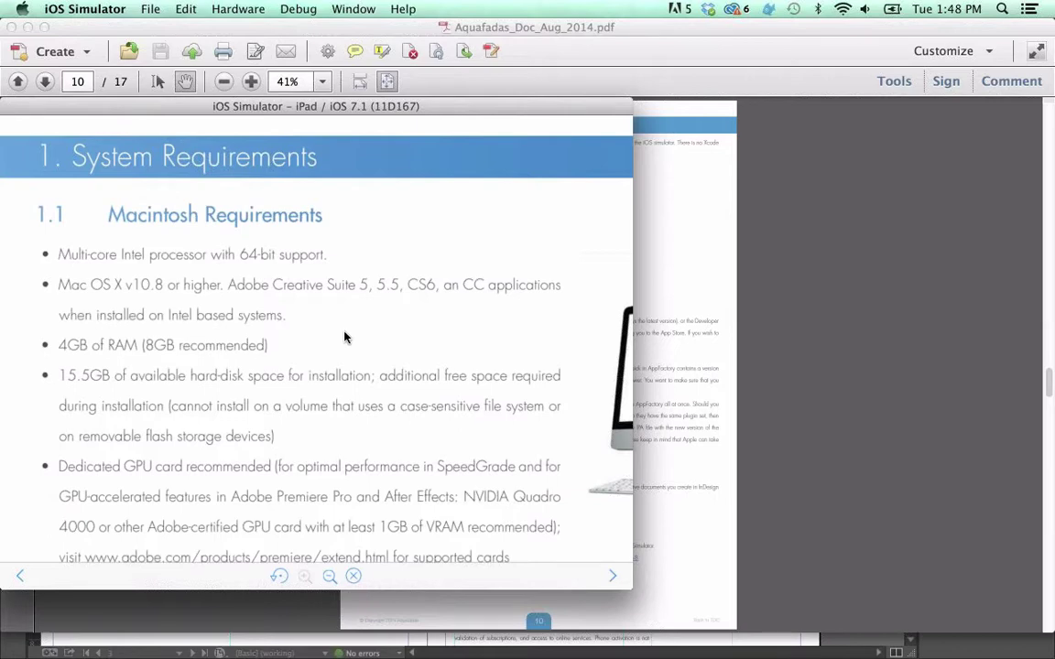
pyautogui.doubleClick(344, 337)
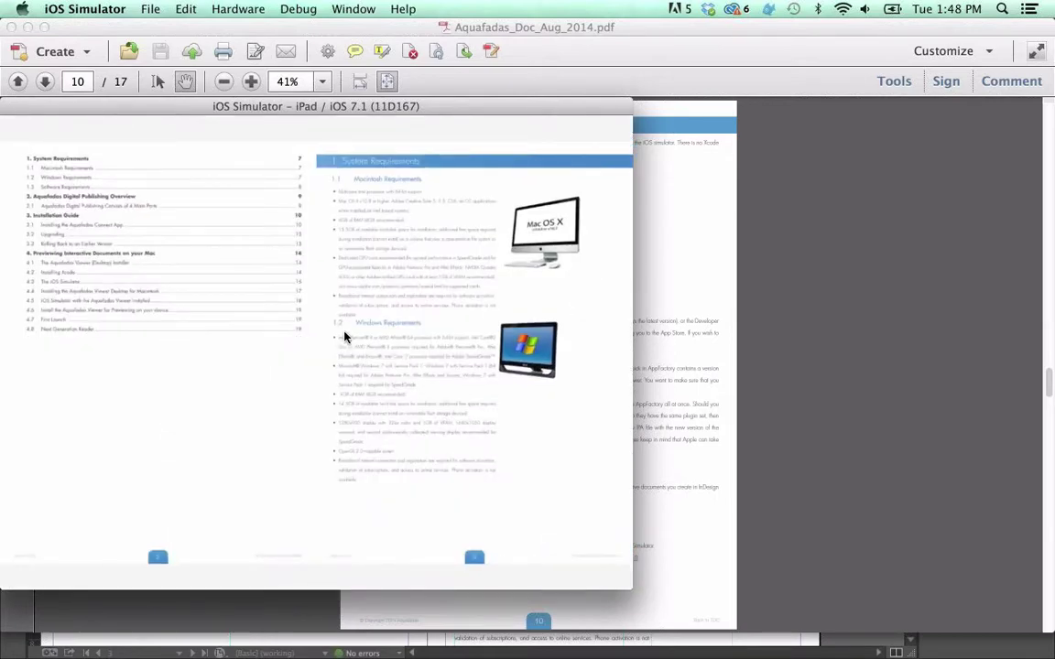
pyautogui.doubleClick(386, 210)
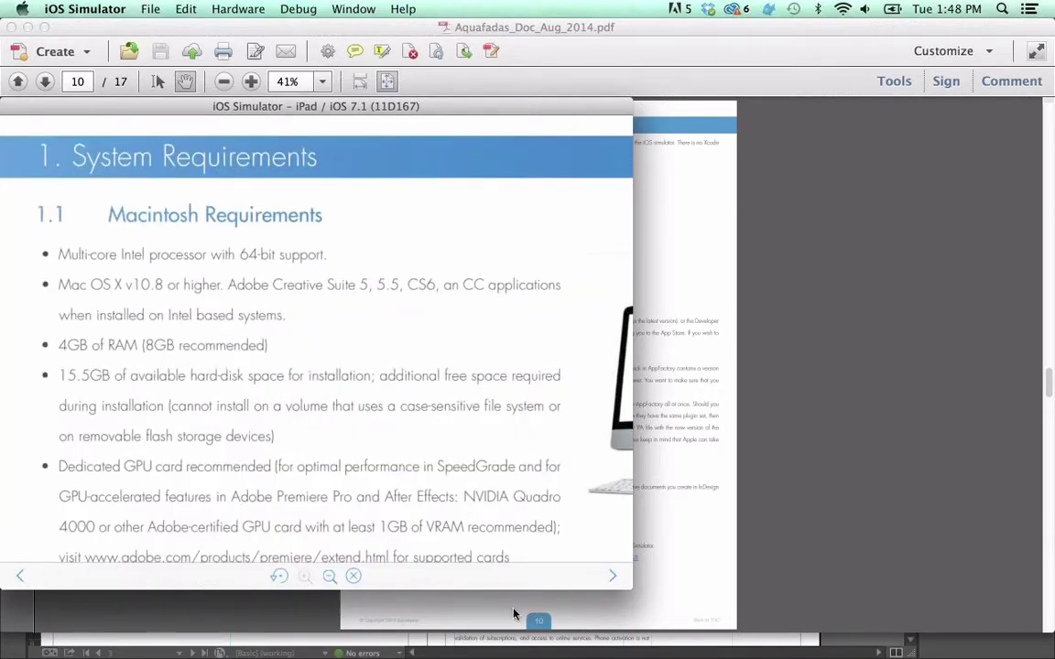
# Step forward through the Windows and Software Requirements text to the full Software Requirements–Overview spread.
pyautogui.click(612, 578)
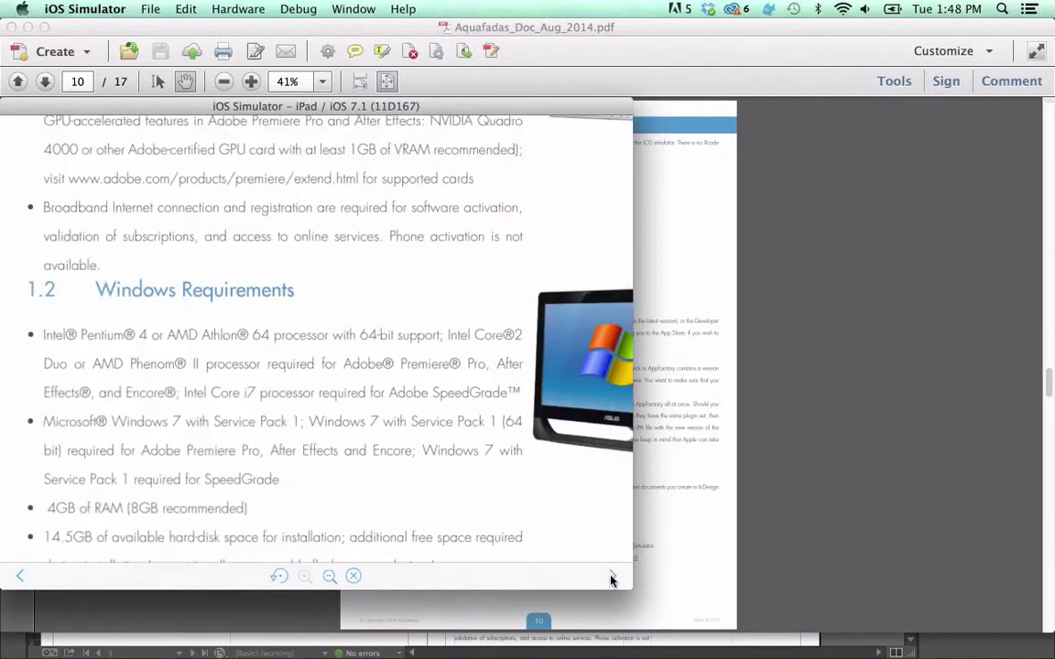
pyautogui.click(612, 578)
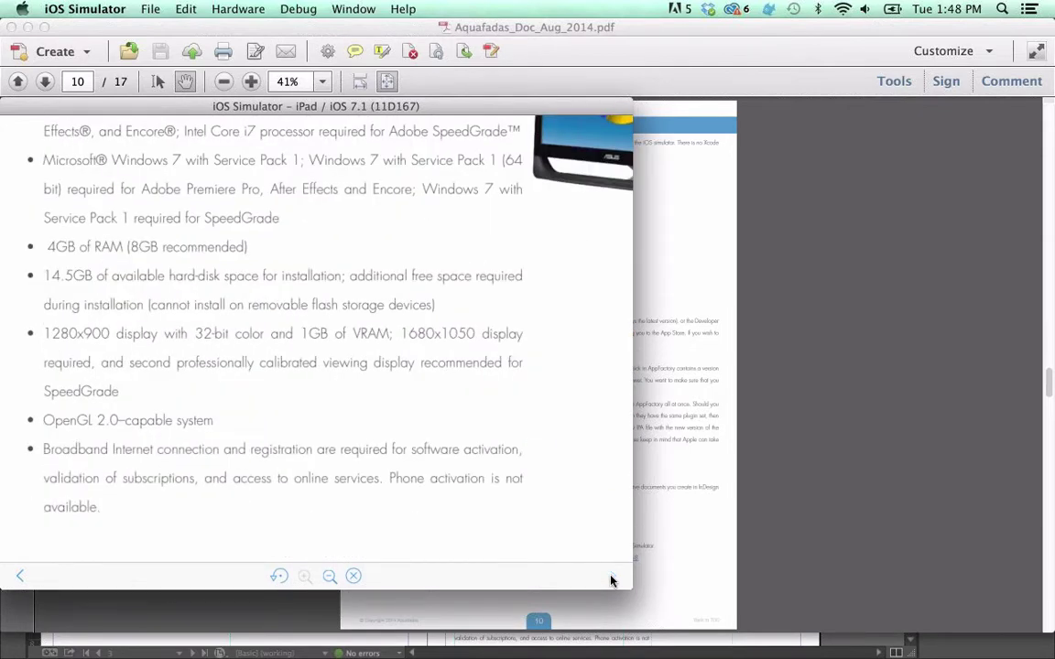
pyautogui.click(612, 578)
pyautogui.click(611, 577)
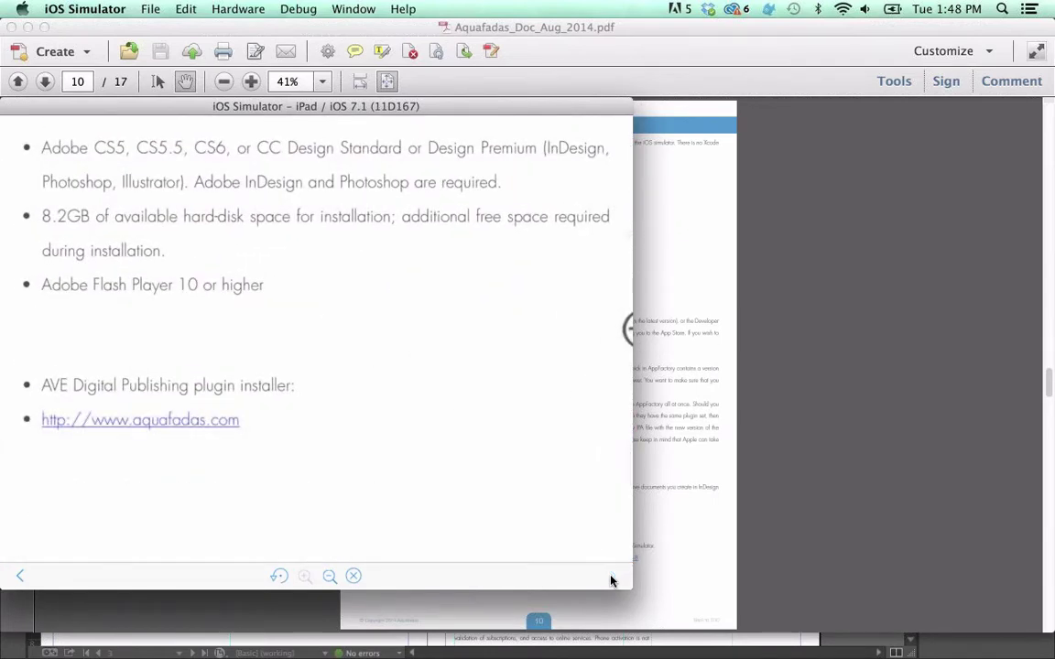
pyautogui.click(611, 578)
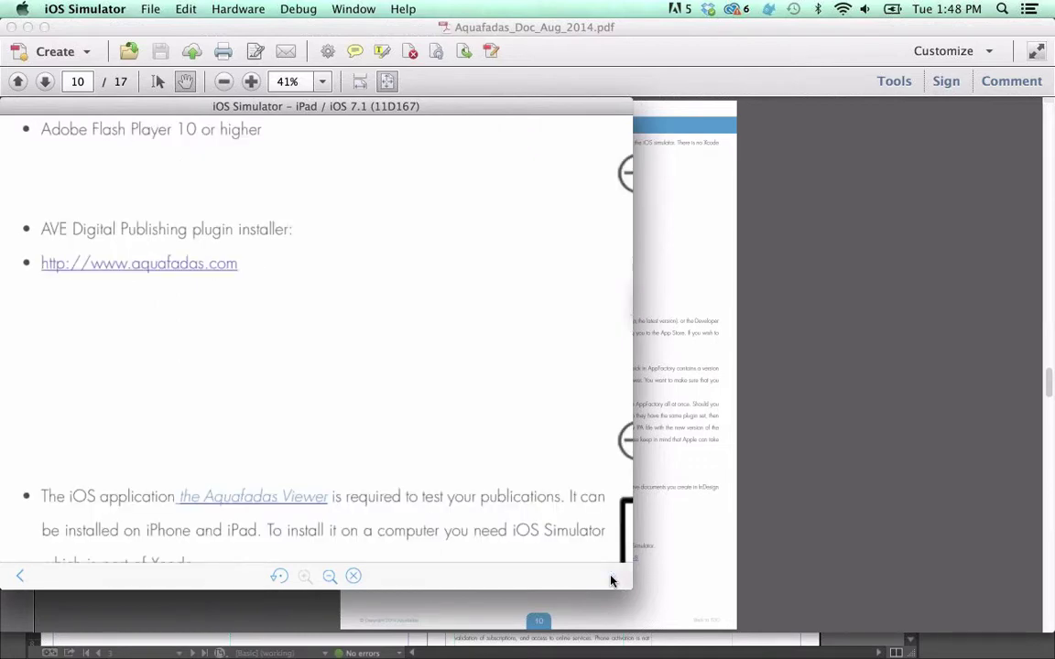
pyautogui.click(612, 578)
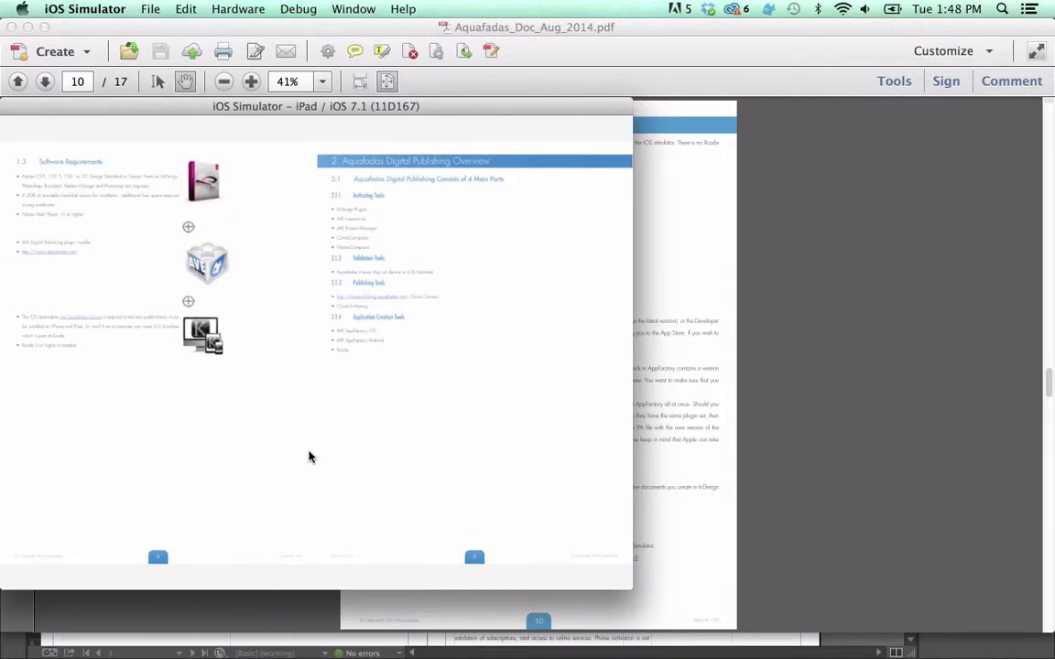
# Jump to page 1, swipe to the contents, and follow the Software Requirements entry.
pyautogui.click(151, 430)
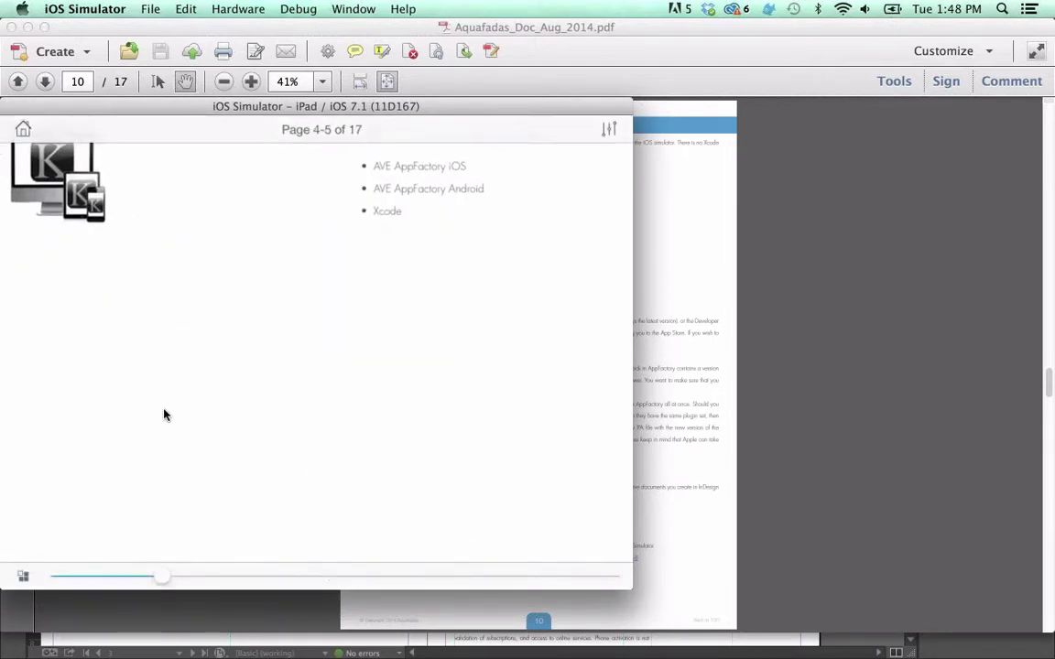
pyautogui.moveTo(163, 574); pyautogui.dragTo(47, 570)
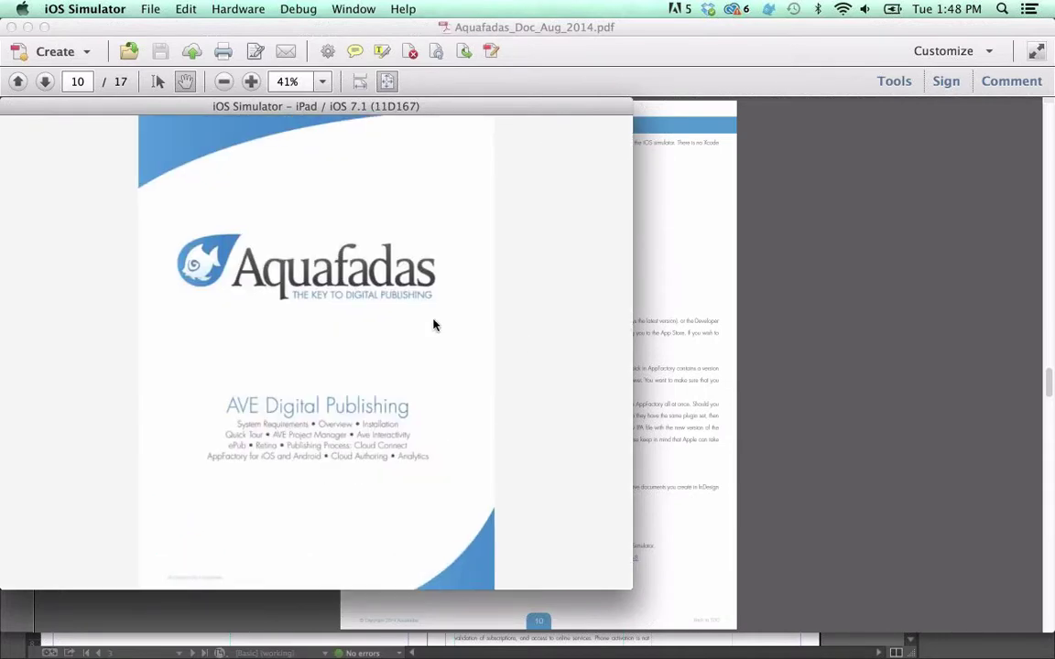
pyautogui.moveTo(433, 325); pyautogui.dragTo(201, 309)
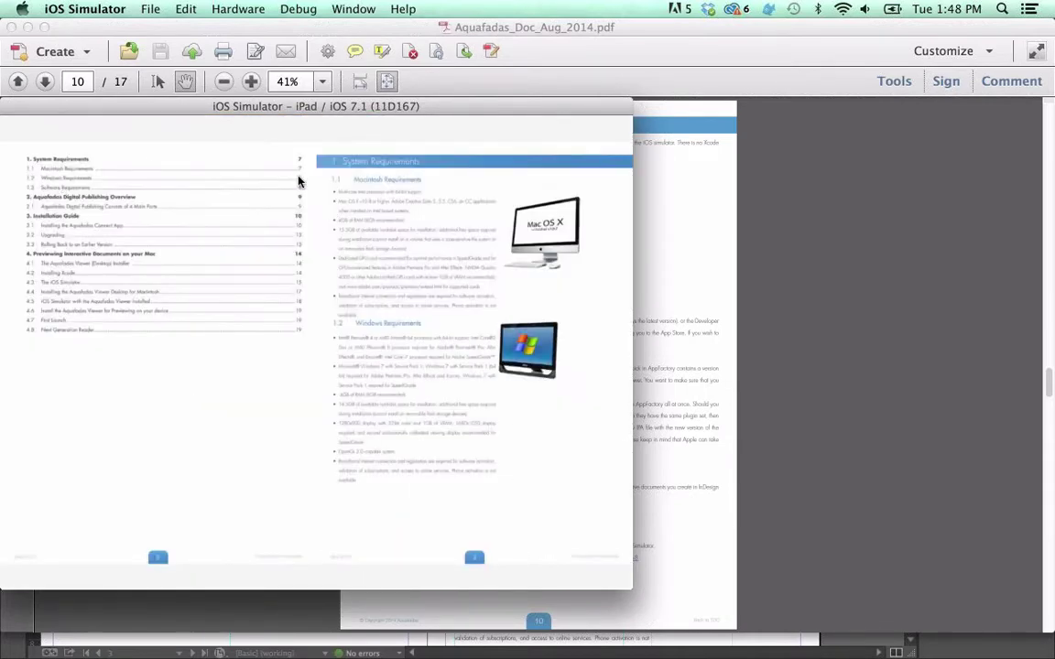
pyautogui.click(135, 210)
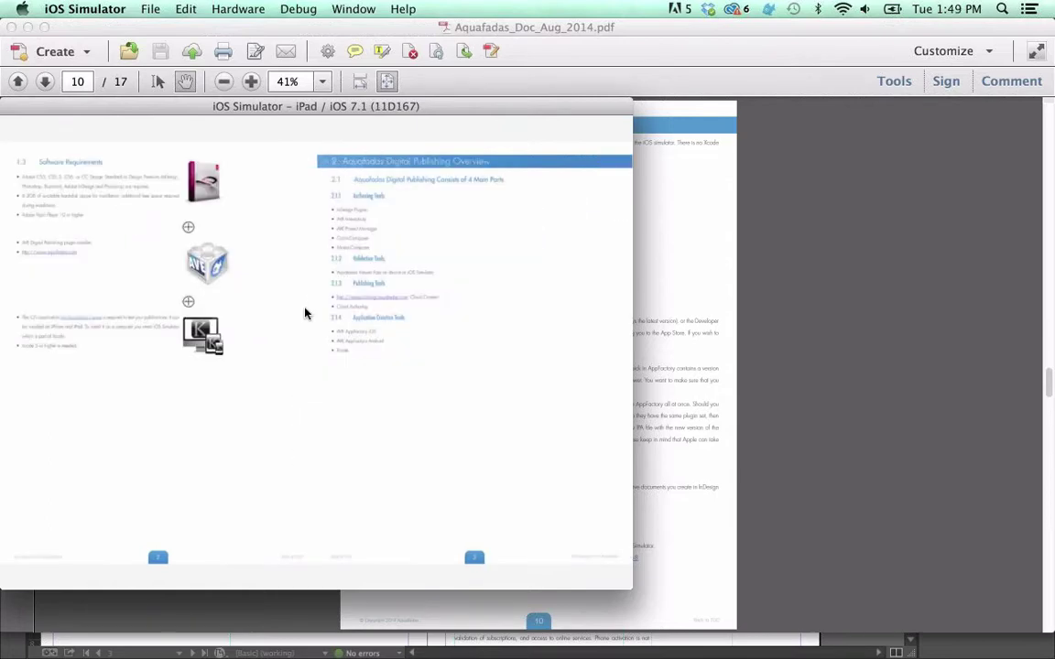
# Test the aquafadas.com link, close the web page, and switch to the Cloud Authoring dashboard in Safari.
pyautogui.click(62, 256)
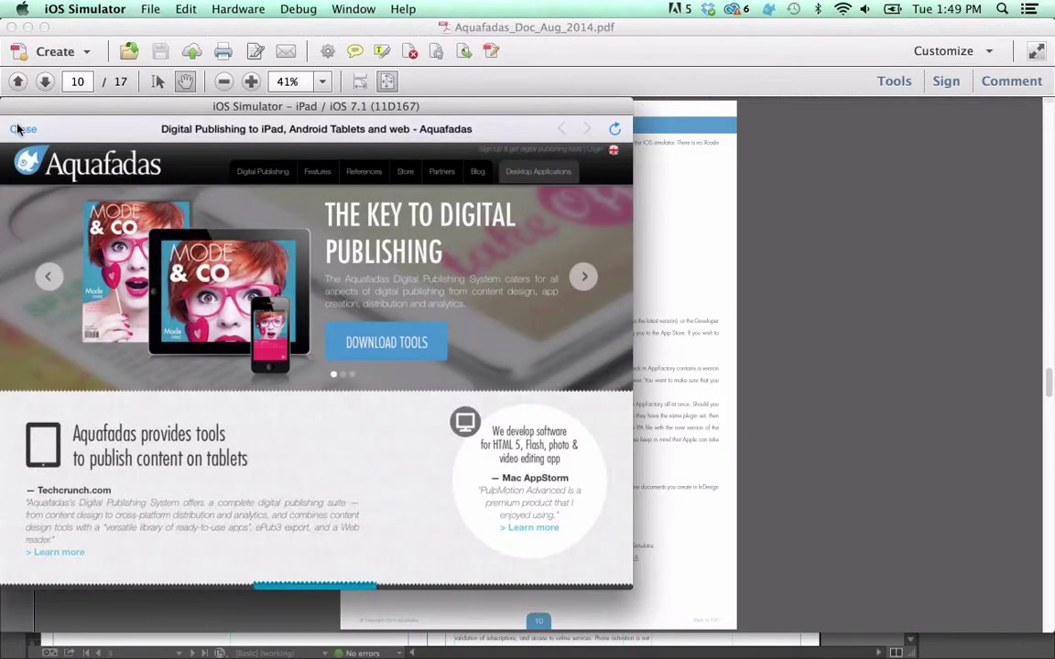
pyautogui.click(20, 129)
pyautogui.click(19, 129)
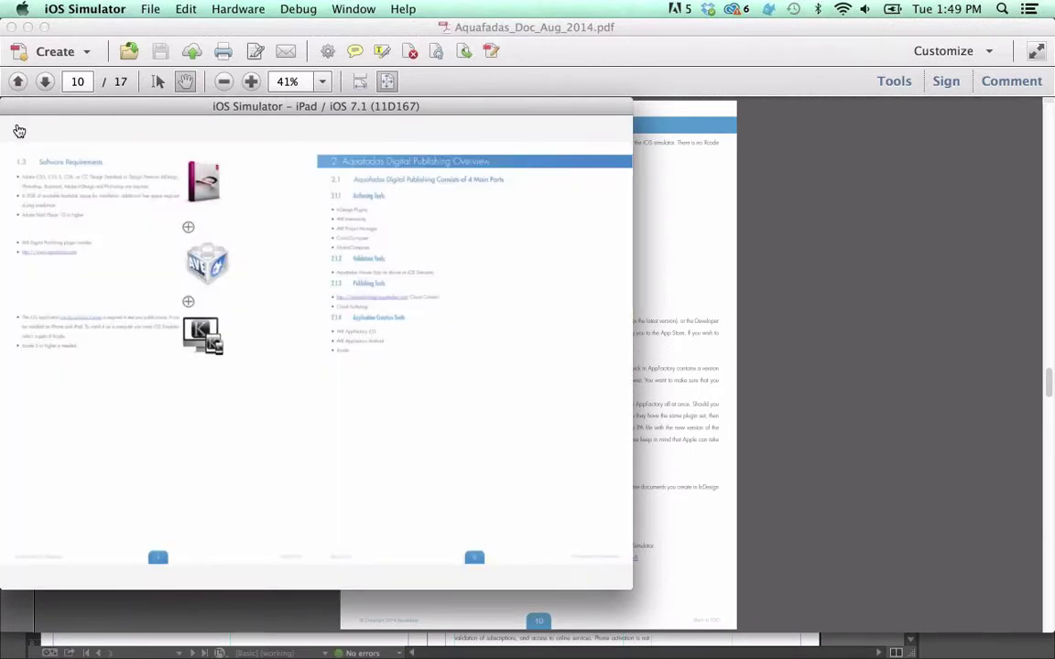
pyautogui.press('super+Tab')
pyautogui.press('super+Tab')
pyautogui.press('super+Tab')
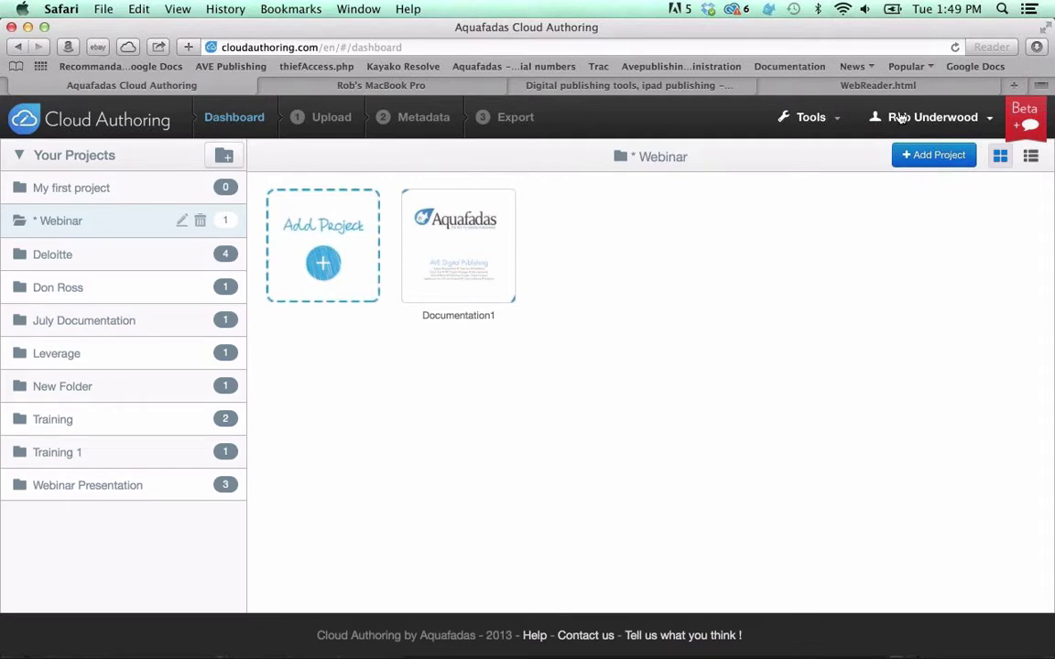
# Add a new project and select Aquafadas_Doc_Aug_2014.pdf as the file to upload.
pyautogui.click(325, 264)
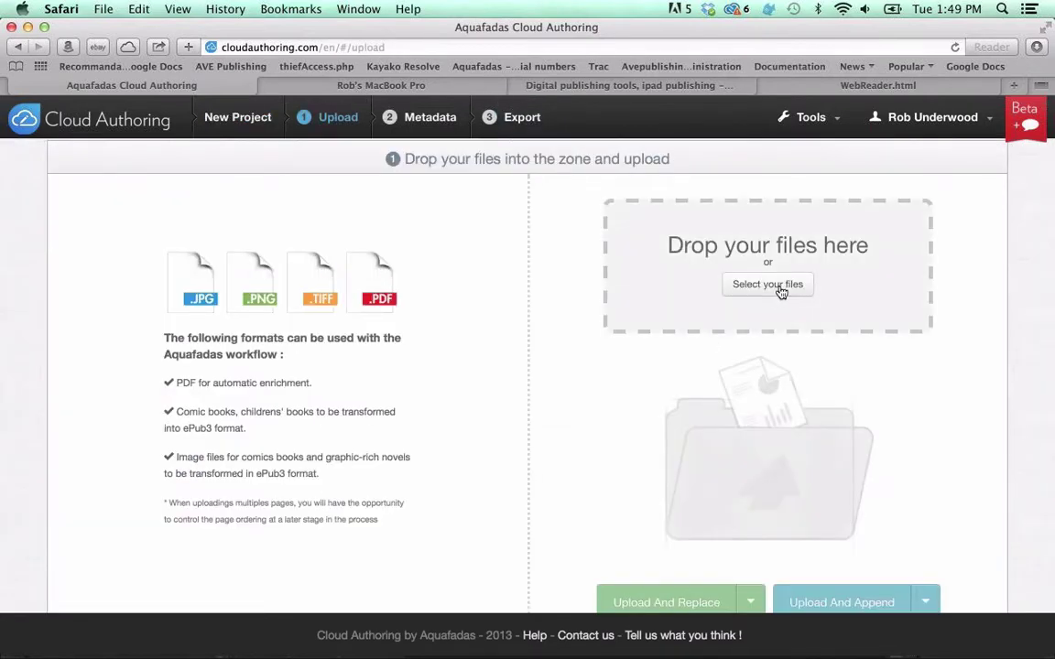
pyautogui.click(779, 290)
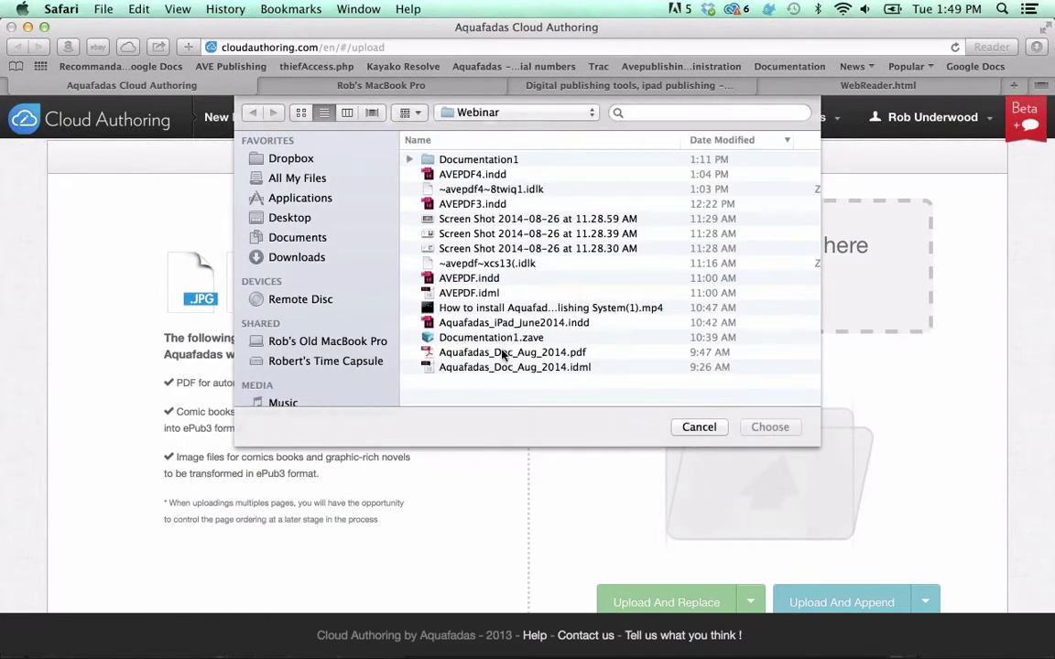
pyautogui.click(439, 353)
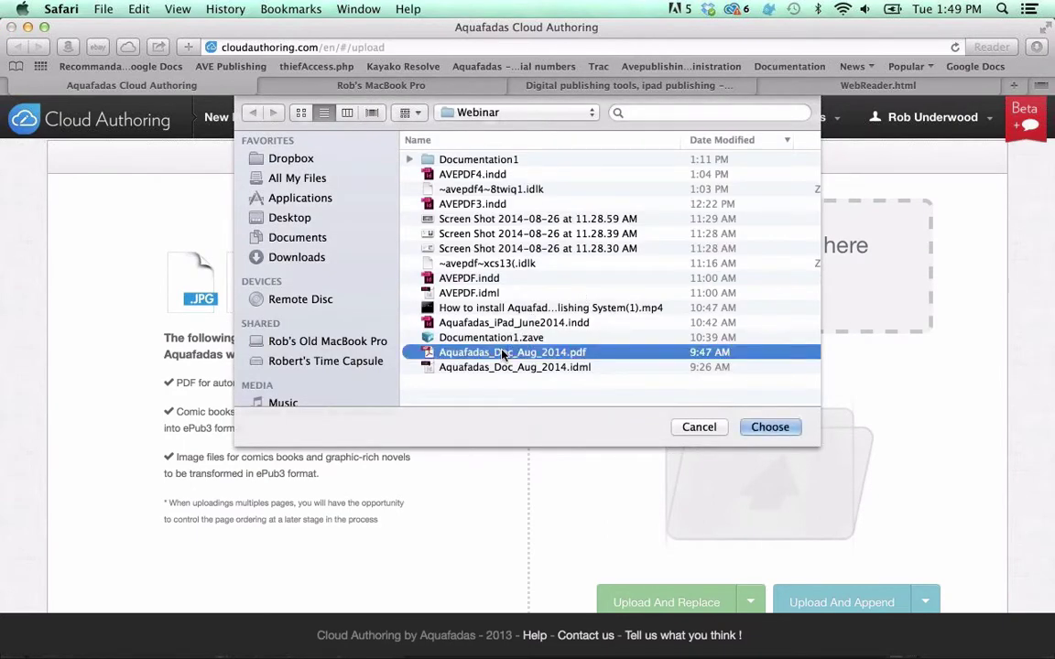
pyautogui.click(770, 427)
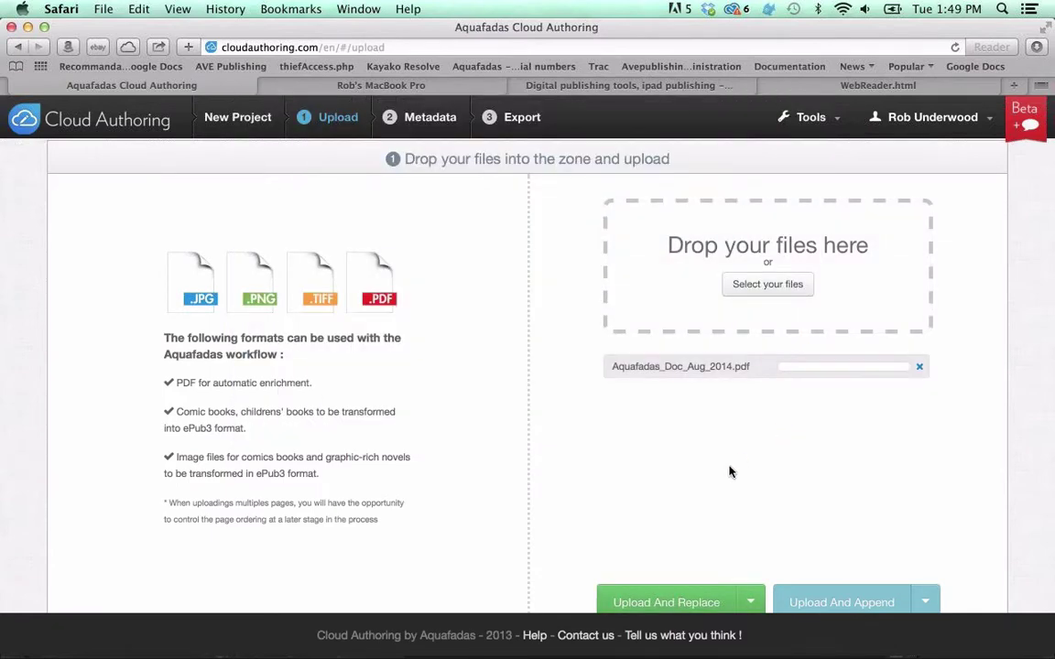
pyautogui.scroll(-1, 705, 495)
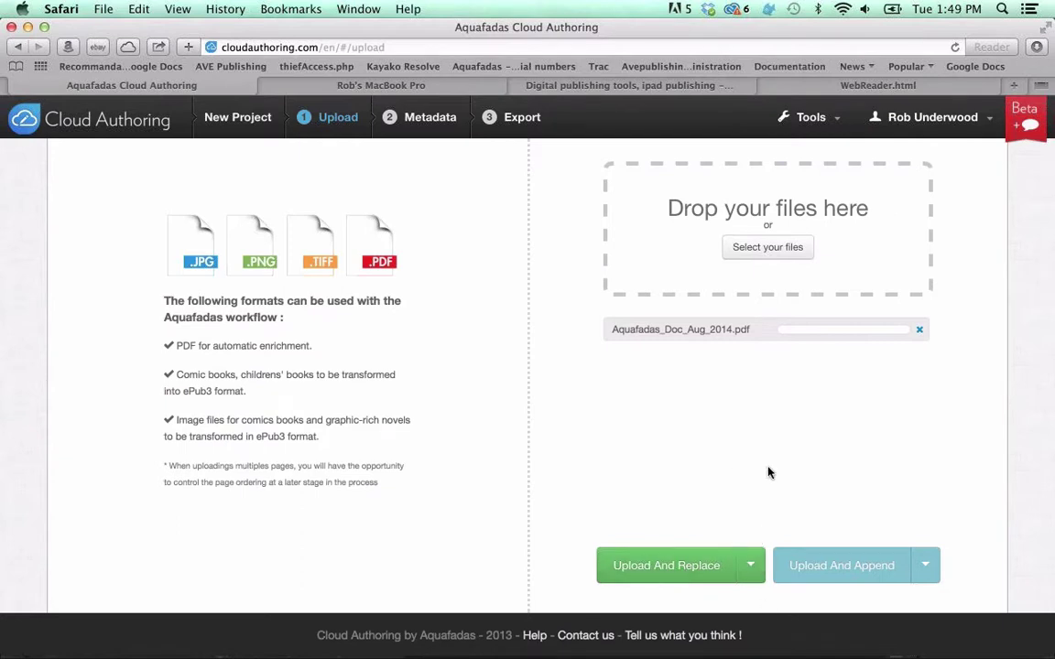
# Upload the PDF with Upload And Replace, keeping Page Analysis Intent on SmartReading.
pyautogui.click(750, 567)
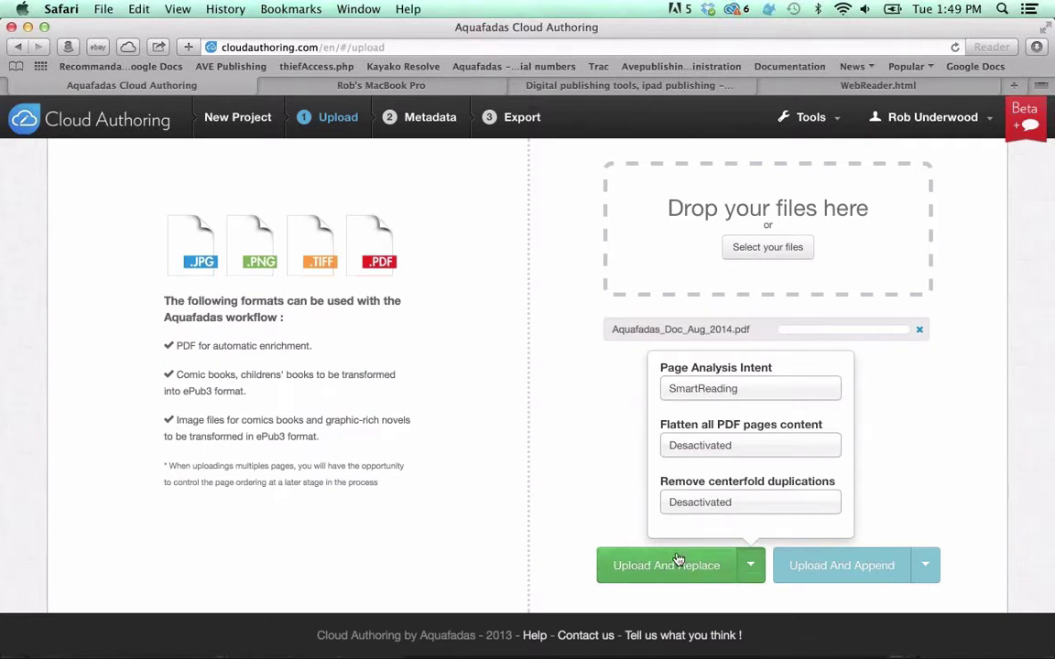
pyautogui.click(819, 396)
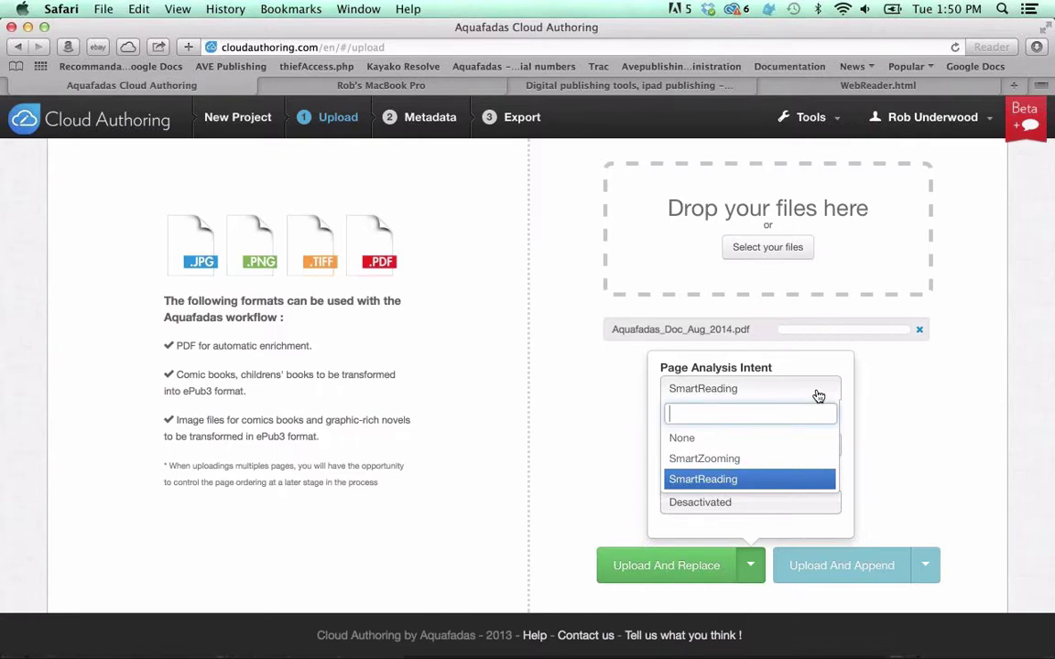
pyautogui.click(723, 481)
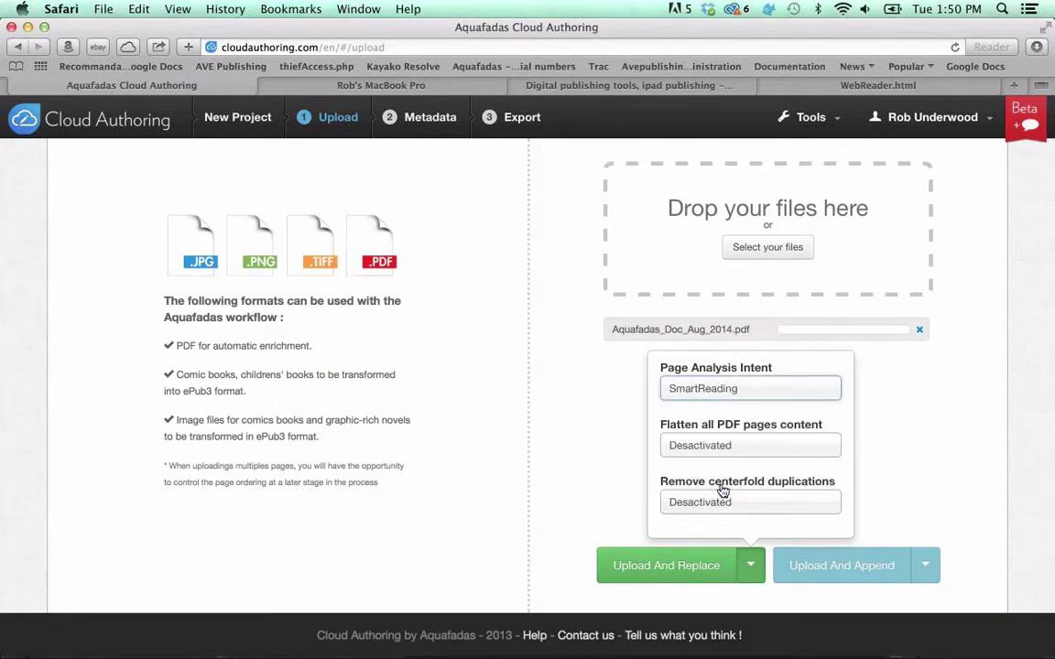
pyautogui.click(661, 568)
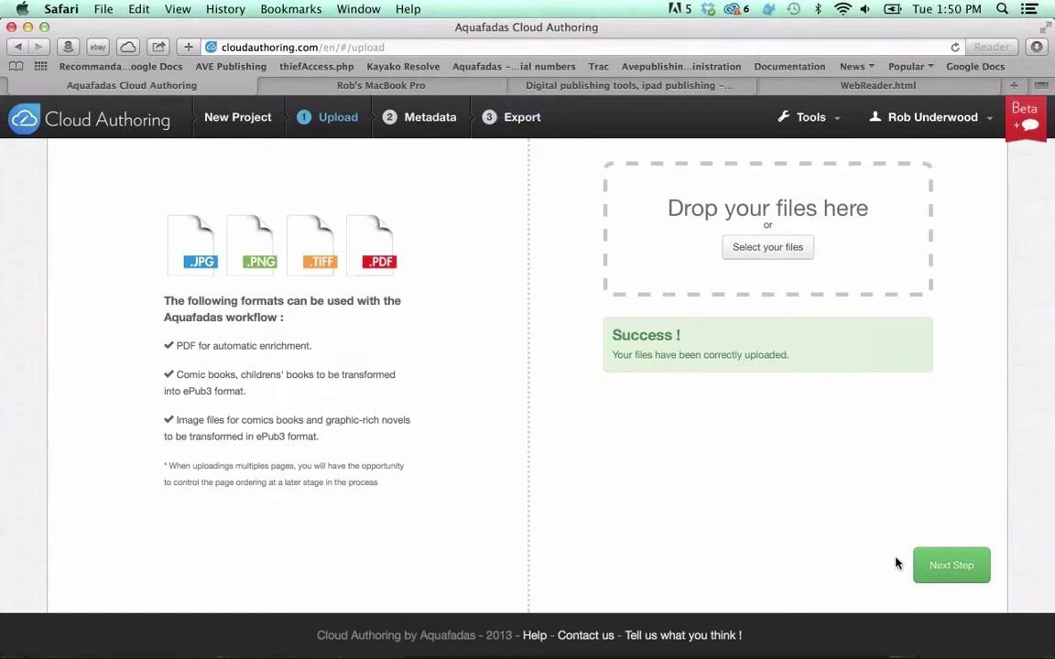
# Title the project Documentation2 in the metadata form and save to move on to export.
pyautogui.click(948, 569)
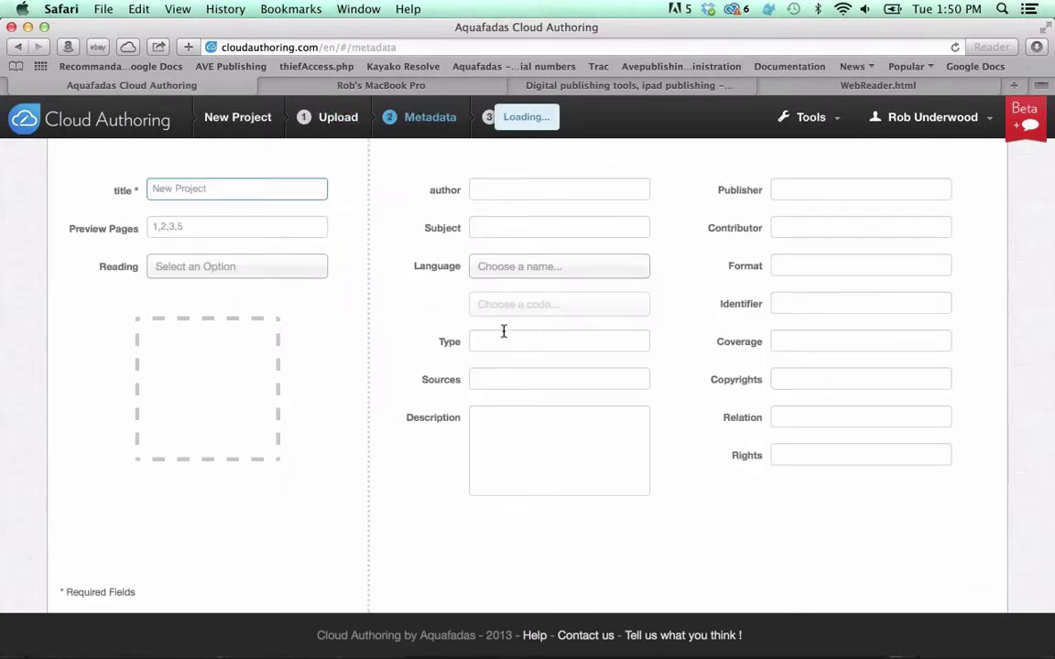
pyautogui.click(189, 189)
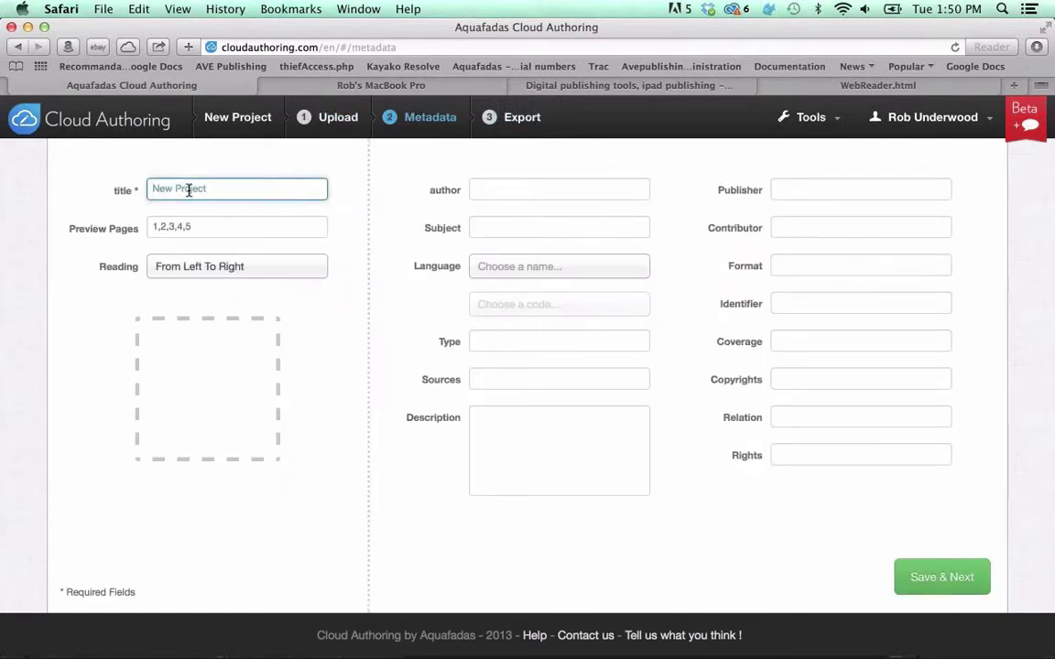
pyautogui.press('BackSpace')
pyautogui.press('BackSpace')
pyautogui.press('BackSpace')
pyautogui.press('BackSpace')
pyautogui.press('BackSpace')
pyautogui.press('BackSpace')
pyautogui.press('BackSpace')
pyautogui.press('BackSpace')
pyautogui.press('BackSpace')
pyautogui.press('BackSpace')
pyautogui.press('BackSpace')
pyautogui.write('Documentation2')
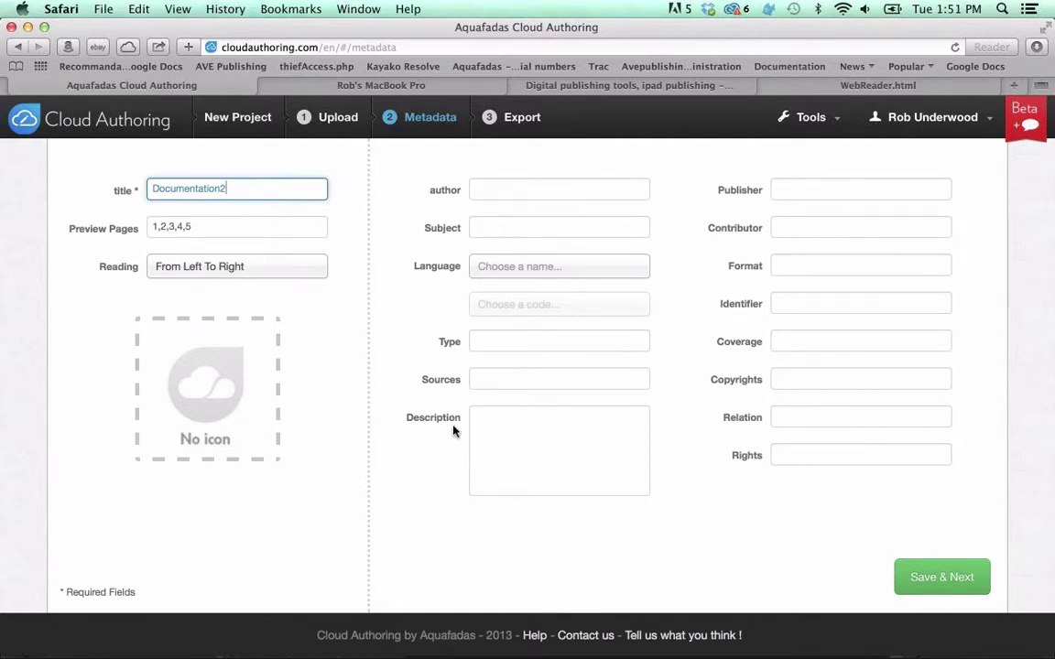
pyautogui.click(945, 579)
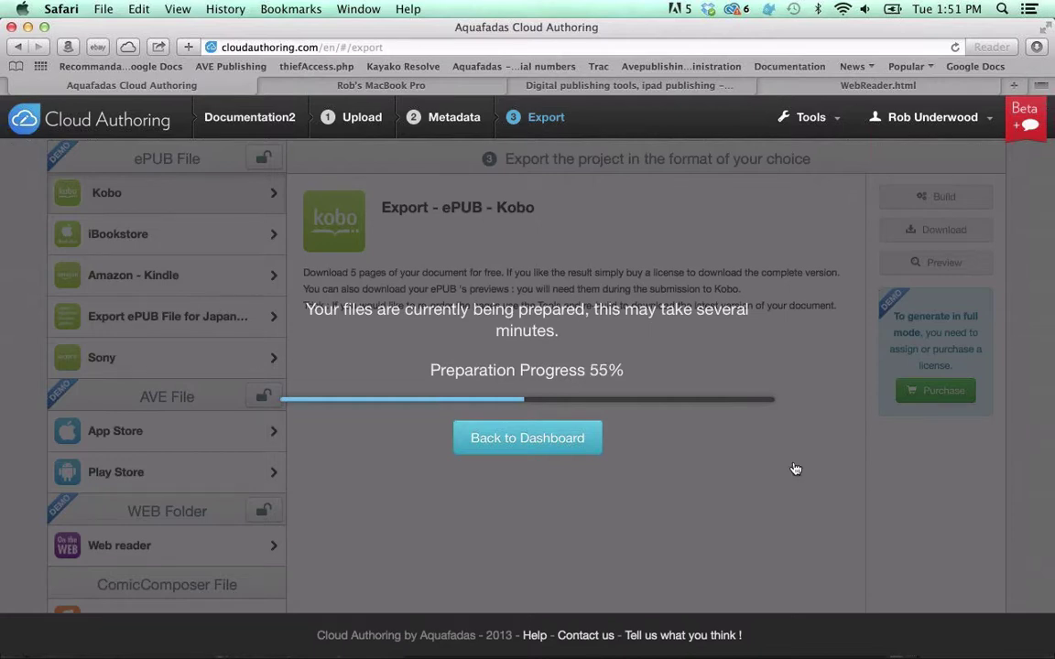
# Go back to the Cloud Authoring dashboard, then switch to AVEPDF.indd in InDesign.
pyautogui.click(104, 117)
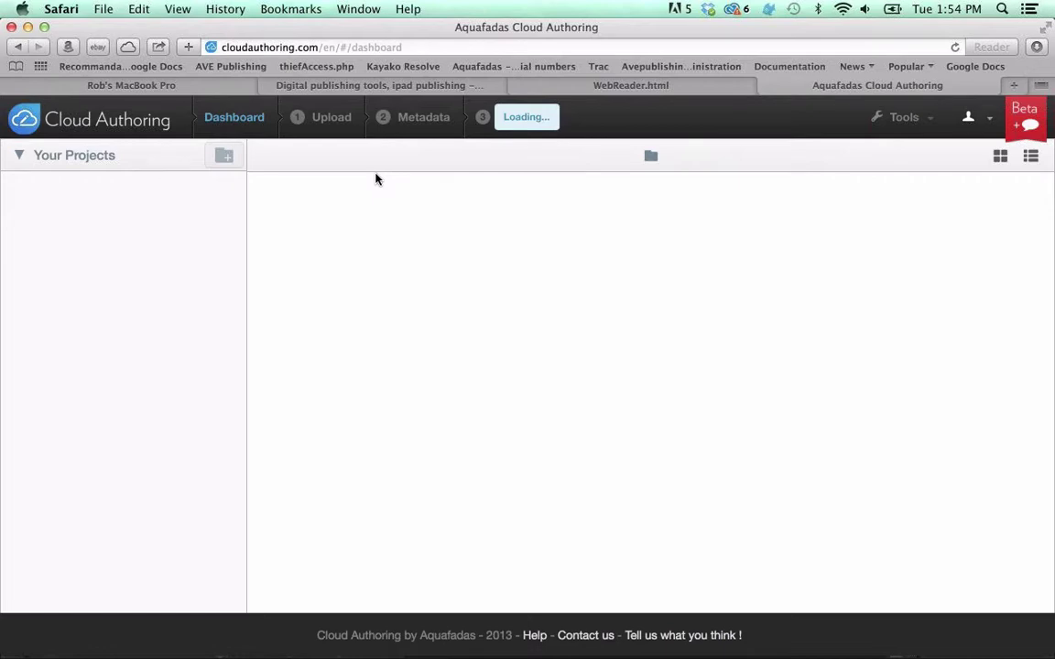
pyautogui.press('super+Tab')
pyautogui.press('super+Tab')
pyautogui.press('super+Tab')
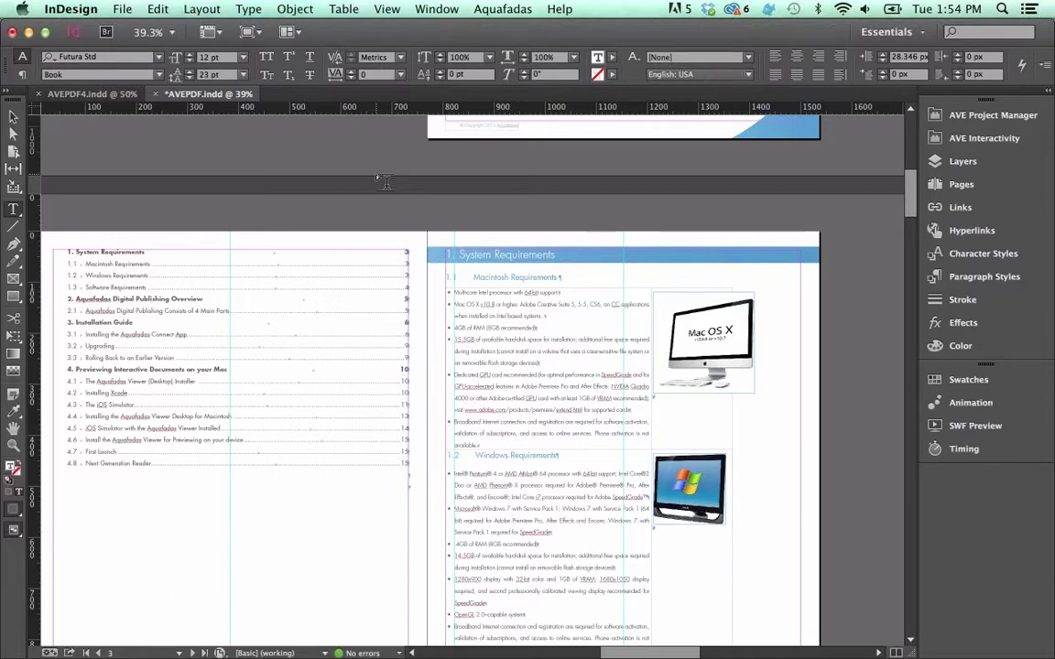
# Return to iOS Simulator, close the open document, reopen the documentation from the library, and move the window aside.
pyautogui.press('super+Tab')
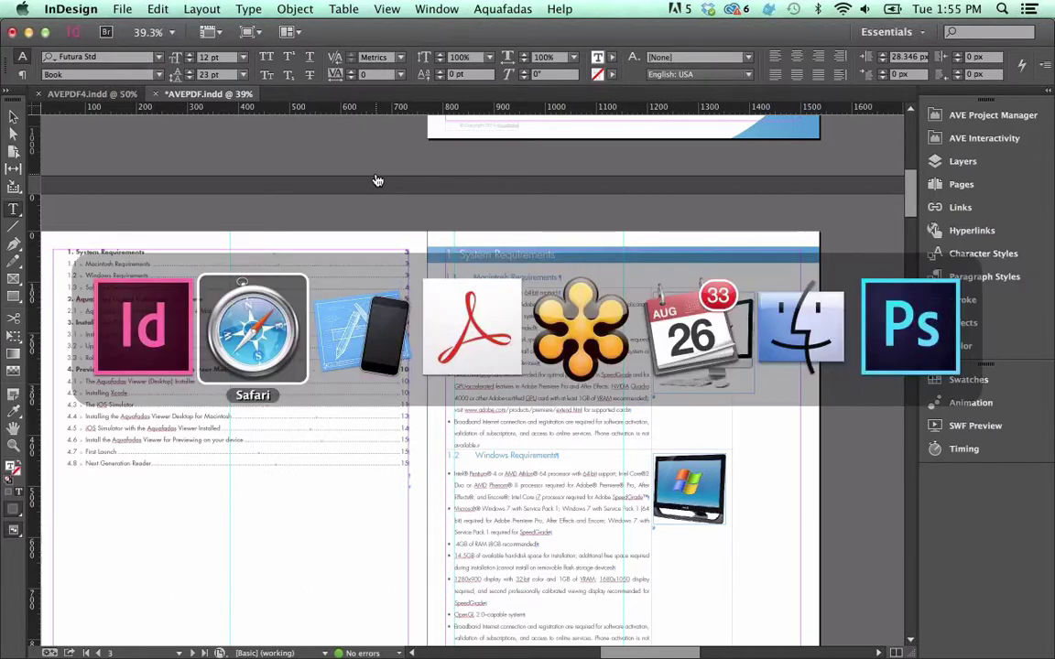
pyautogui.press('super+Tab')
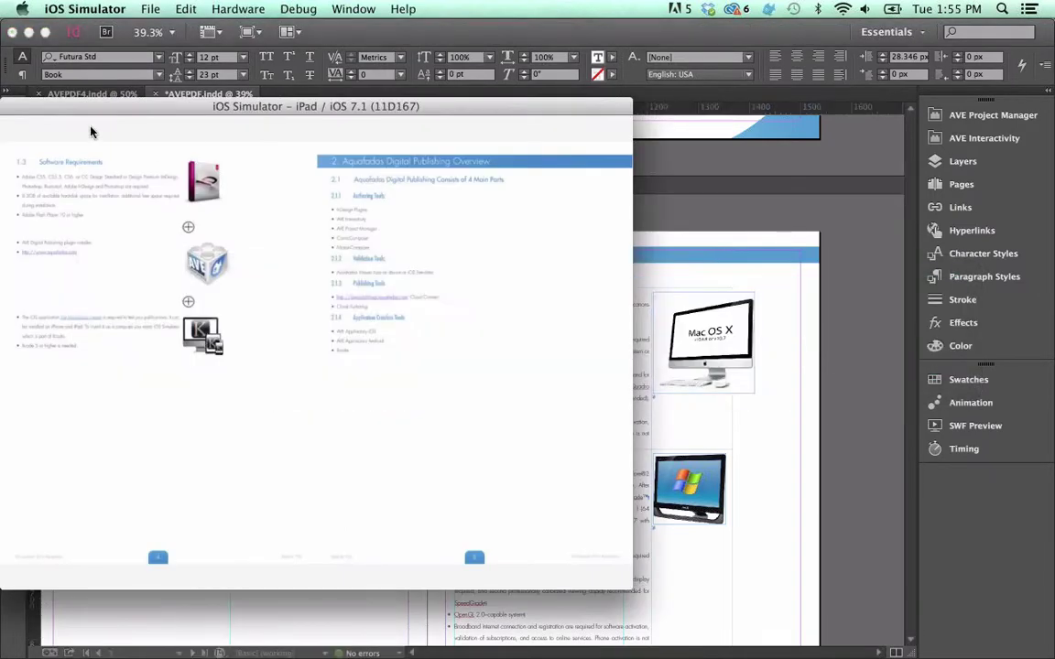
pyautogui.click(28, 136)
pyautogui.click(24, 133)
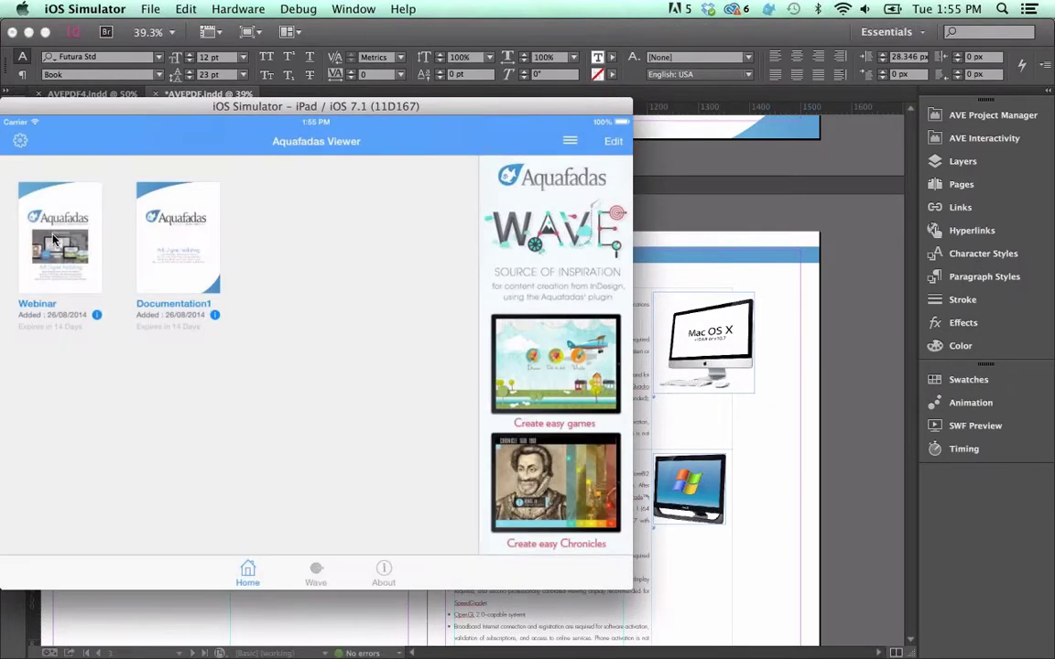
pyautogui.click(66, 236)
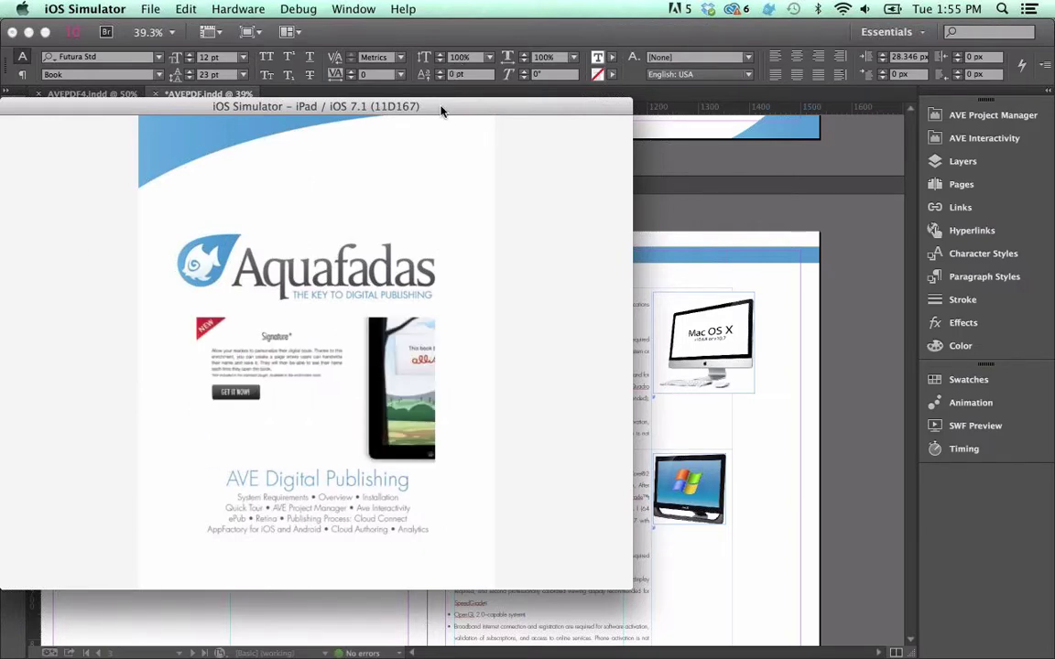
pyautogui.moveTo(442, 111); pyautogui.dragTo(520, 77)
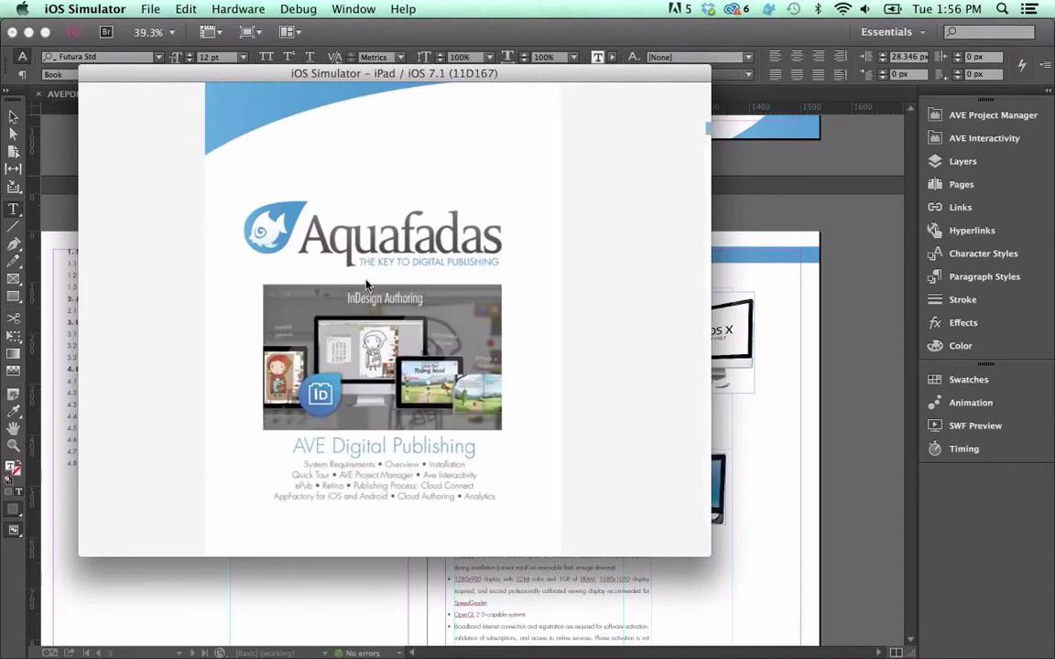
# Turn to the contents spread and rotate the simulated iPad to portrait and back to landscape.
pyautogui.moveTo(366, 286); pyautogui.dragTo(353, 286)
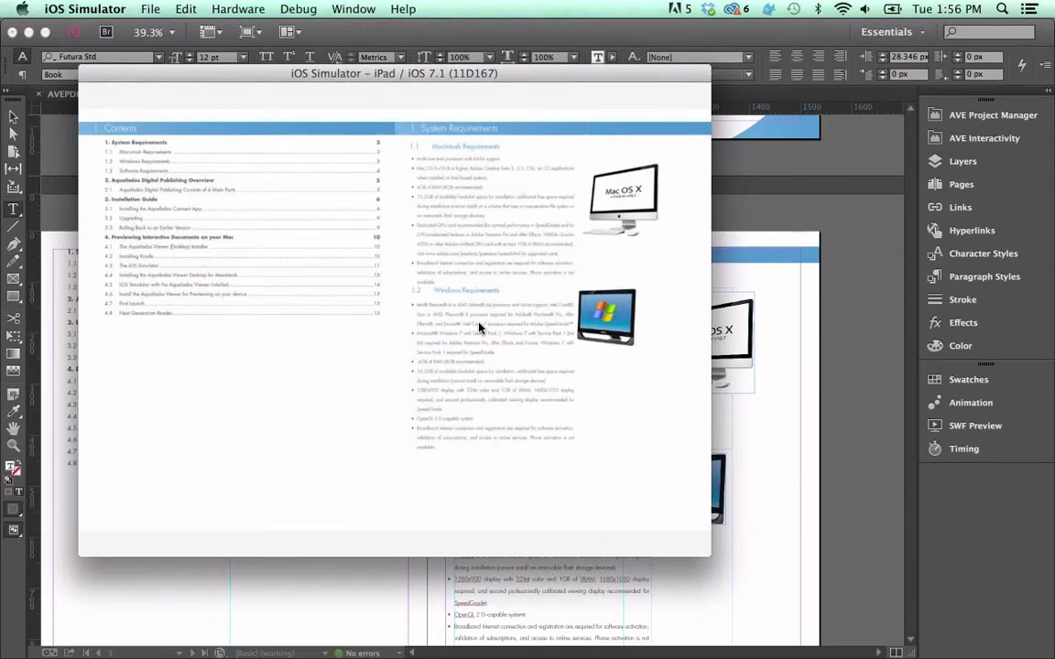
pyautogui.press('super+Right')
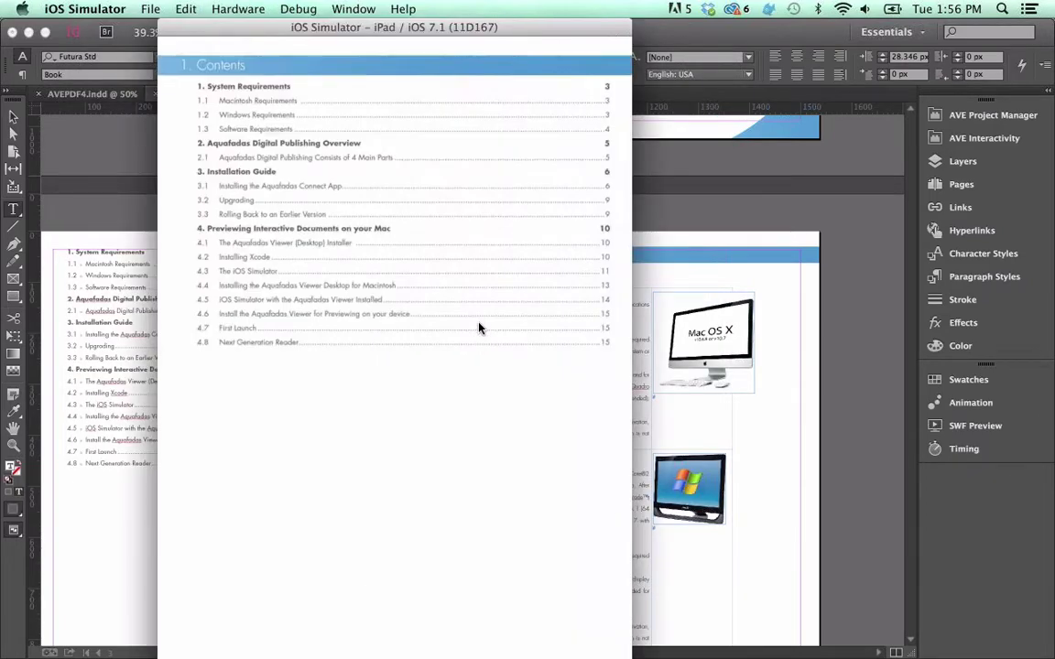
pyautogui.press('super+Right')
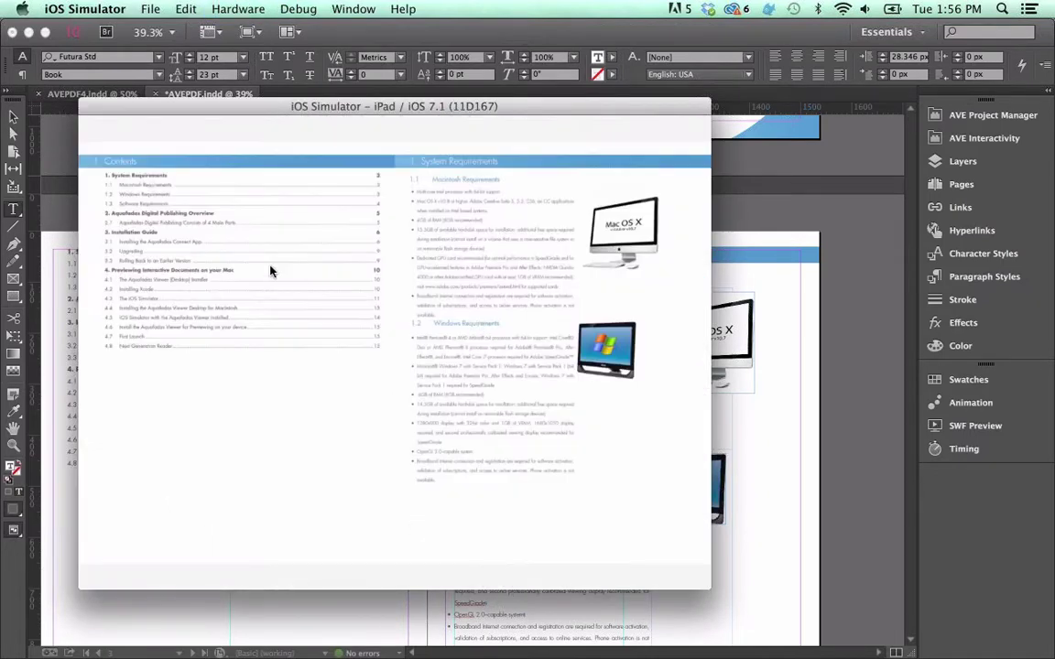
# Go to the Installation Guide page, play and close its video, then switch to Safari.
pyautogui.click(193, 243)
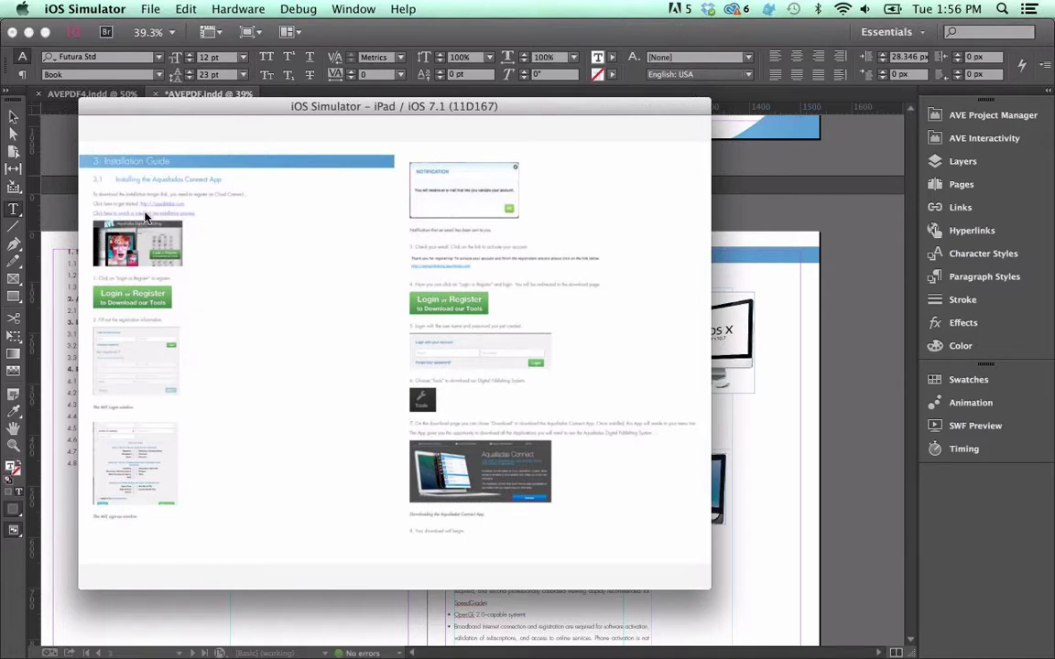
pyautogui.click(145, 217)
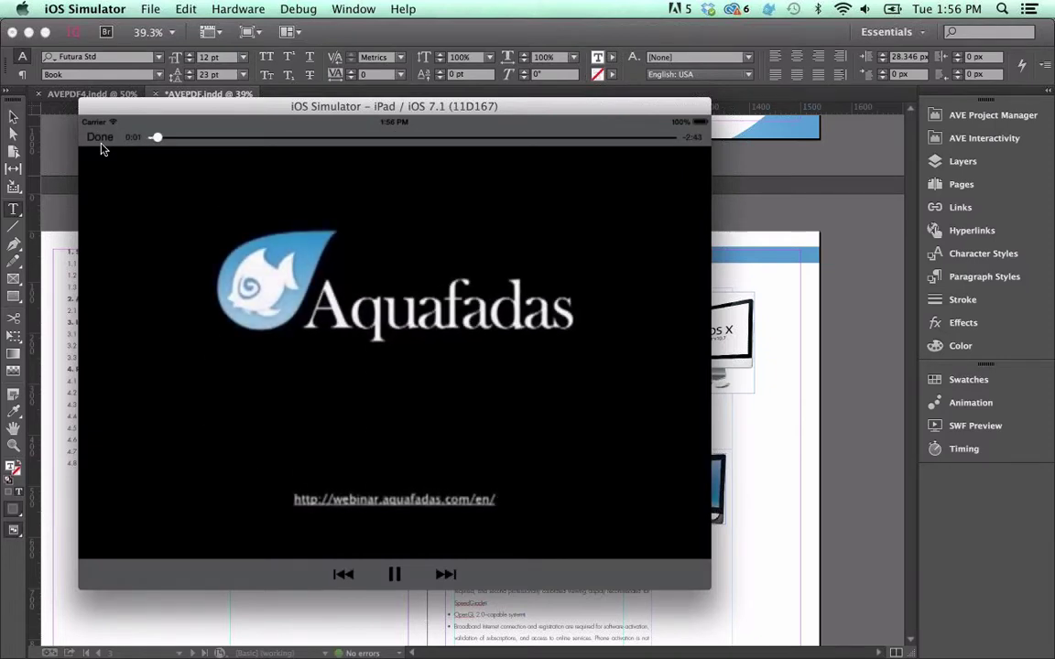
pyautogui.click(101, 138)
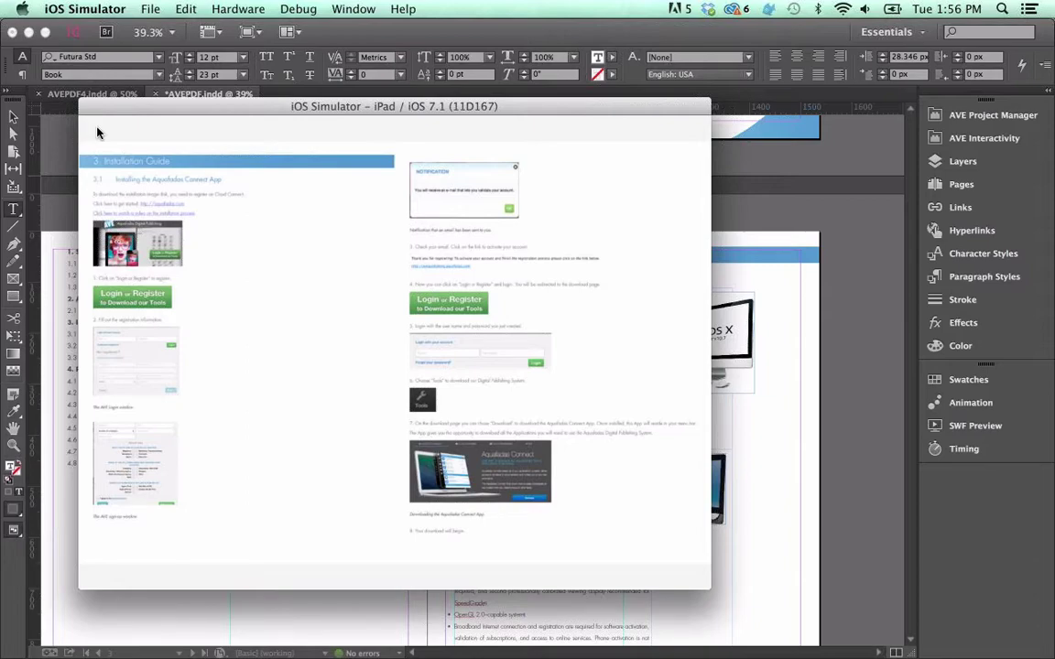
pyautogui.press('super+Tab')
pyautogui.press('super+Tab')
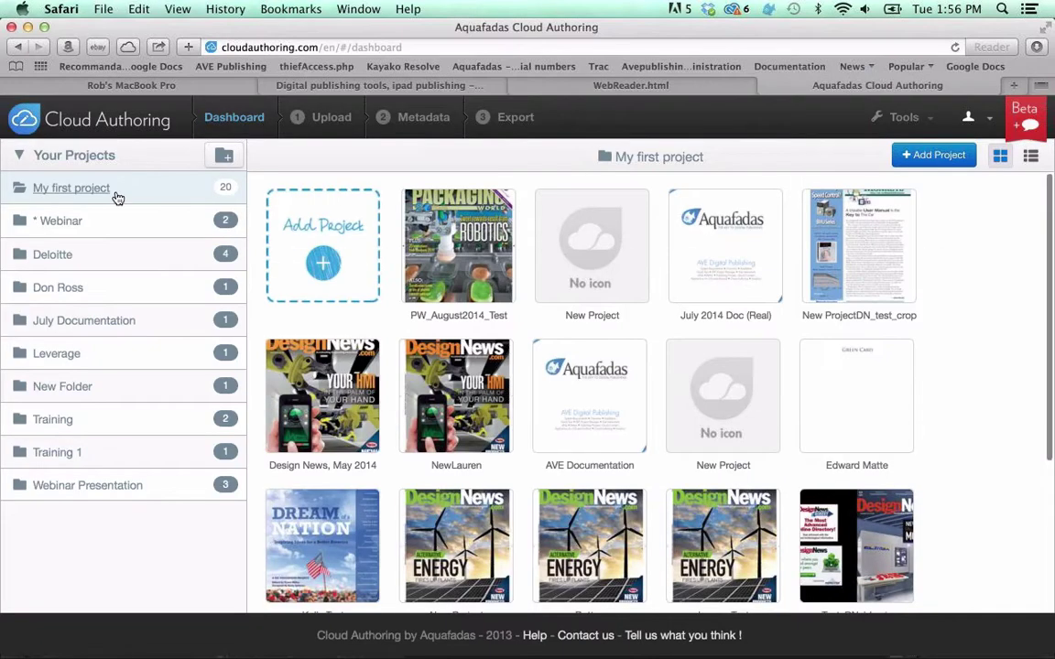
# Open the * Webinar project folder, then switch through iOS Simulator back to InDesign.
pyautogui.click(91, 220)
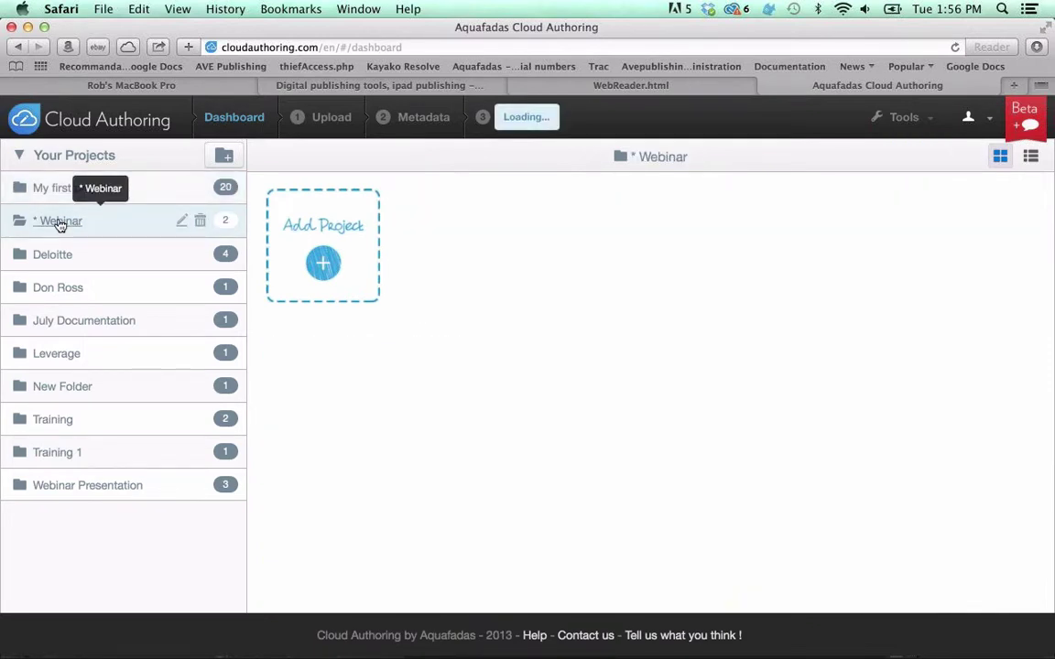
pyautogui.press('super+Tab')
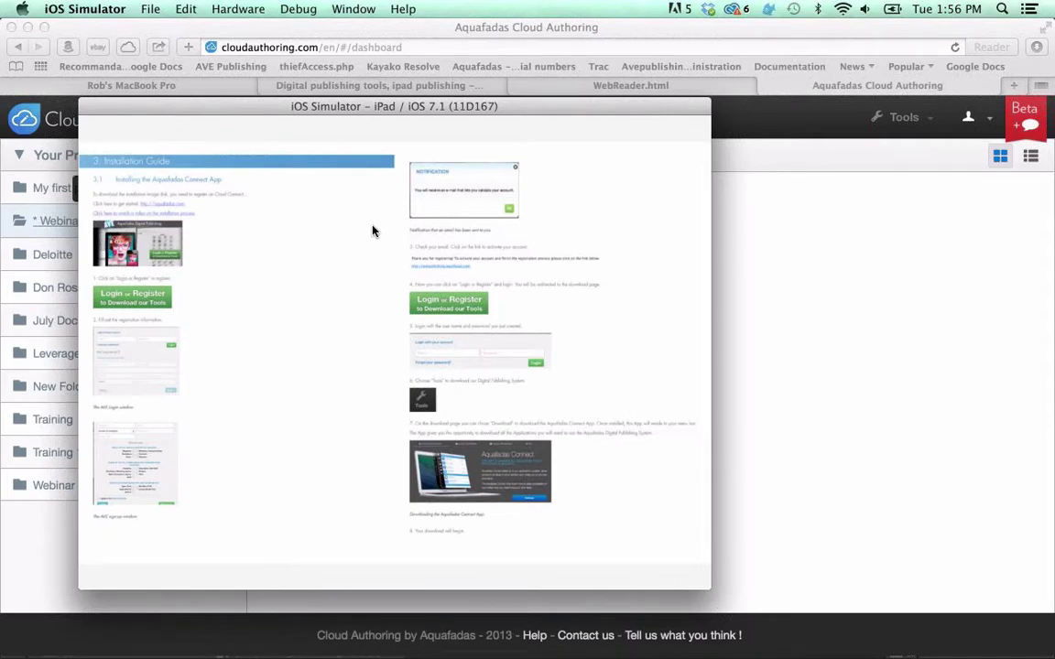
pyautogui.press('super+Tab')
pyautogui.press('super+Tab')
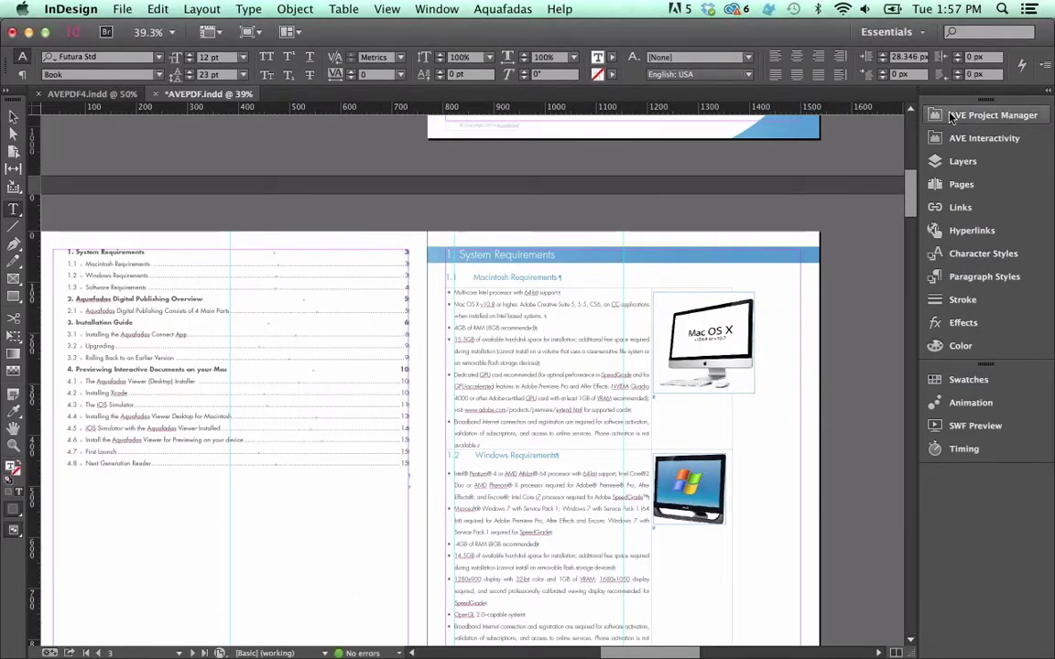
# In AVE Project Manager, start a new project named Webinar2 with project type AVEPdf.
pyautogui.click(952, 117)
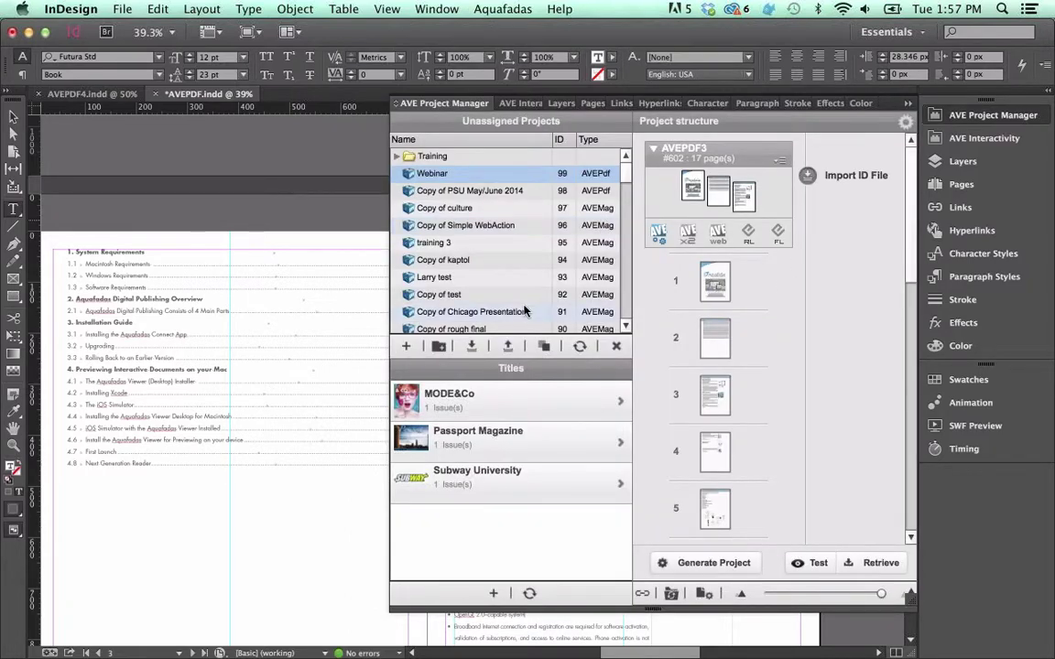
pyautogui.click(406, 347)
pyautogui.write('Webinar')
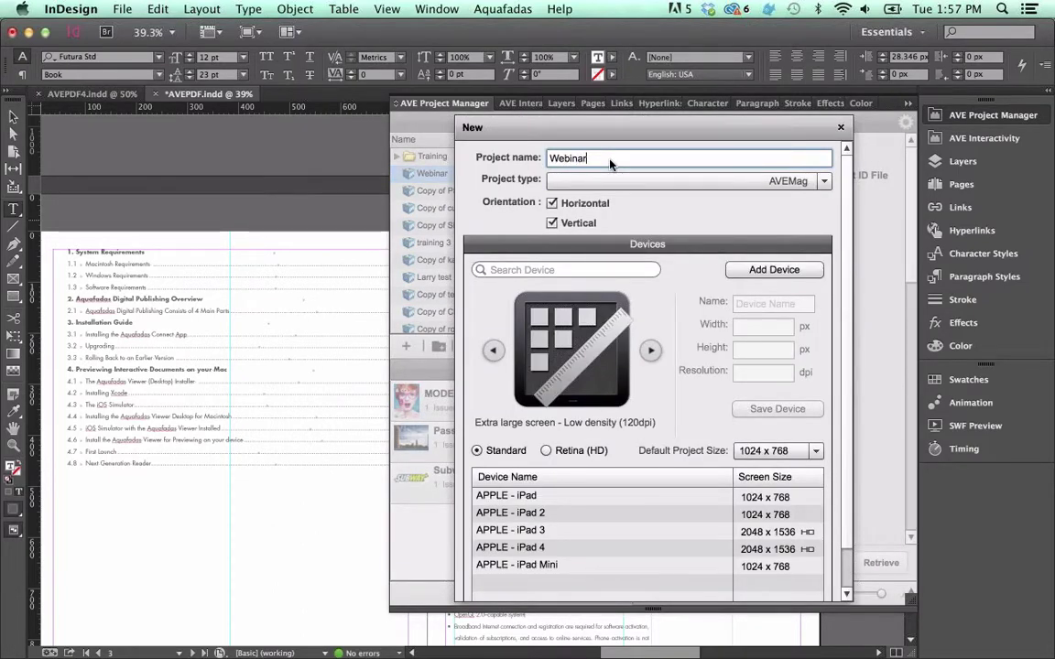
pyautogui.write('2')
pyautogui.click(593, 182)
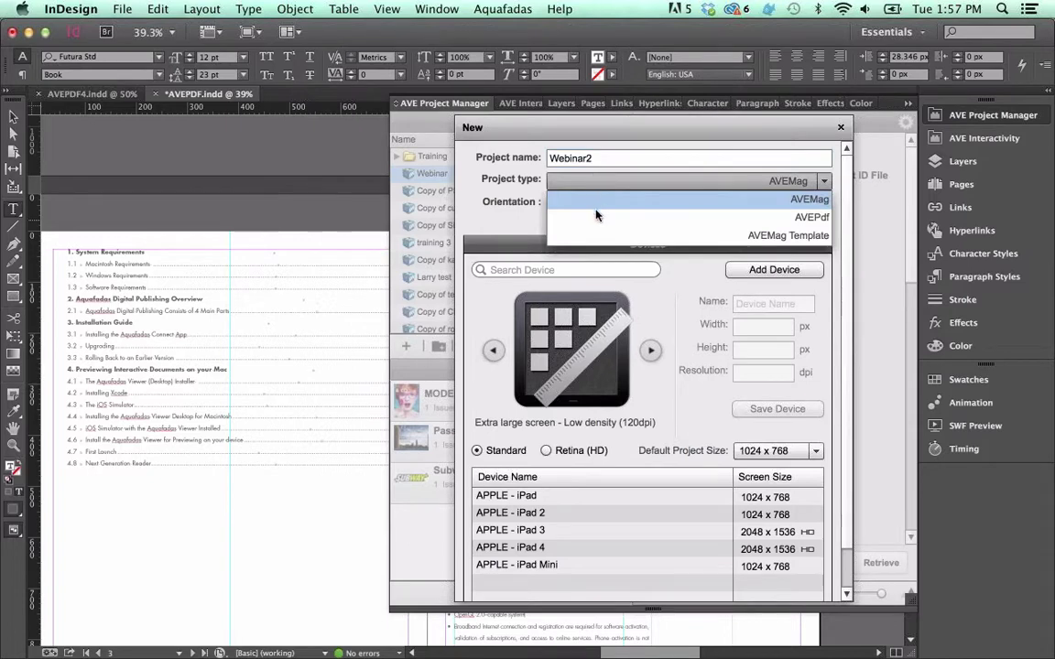
pyautogui.click(598, 218)
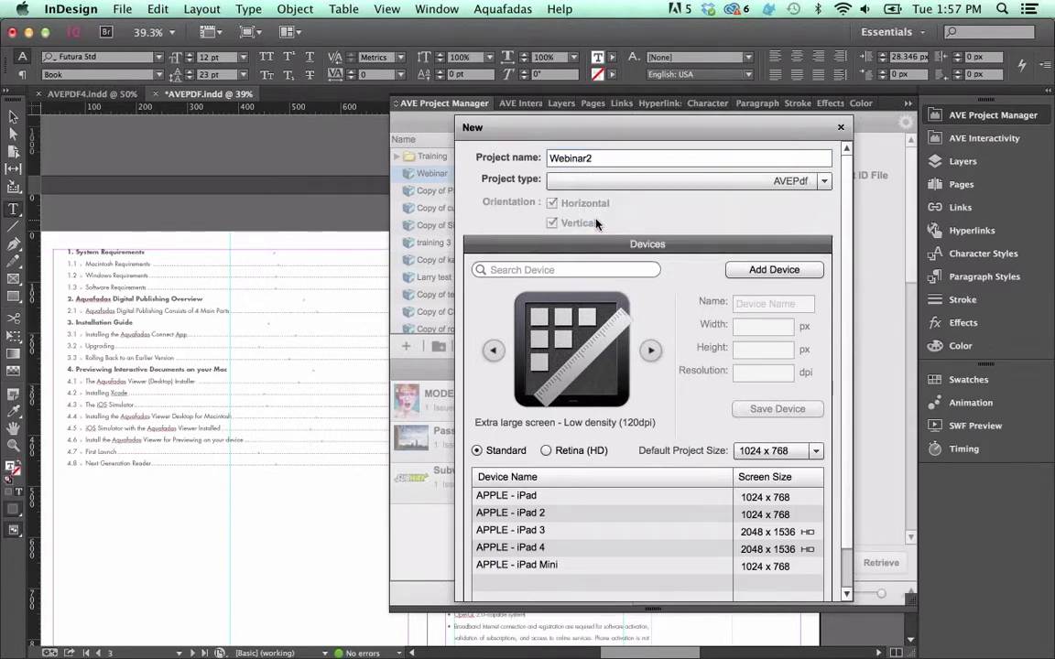
pyautogui.scroll(-2, 641, 366)
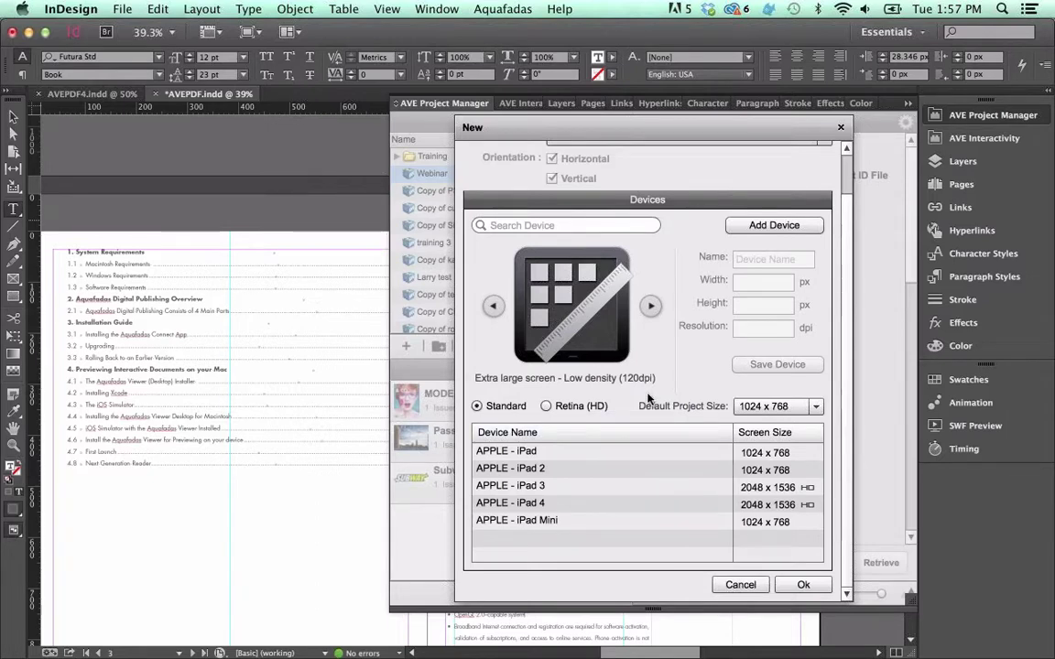
# Confirm the Webinar2 project, import AVEPDF4.indd into it, and open that document.
pyautogui.click(800, 584)
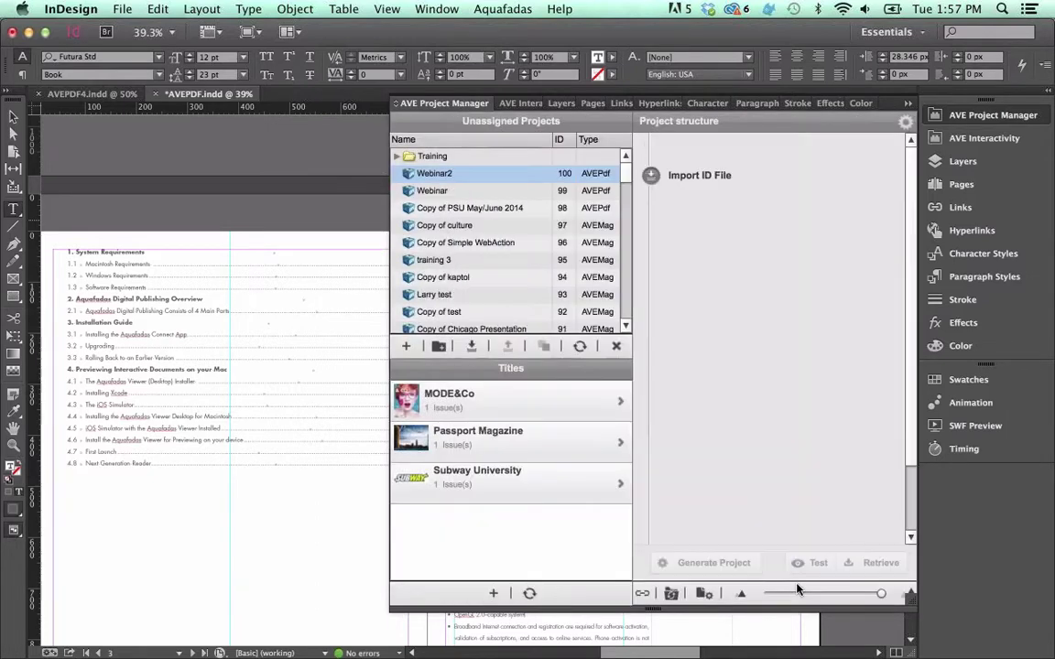
pyautogui.click(652, 179)
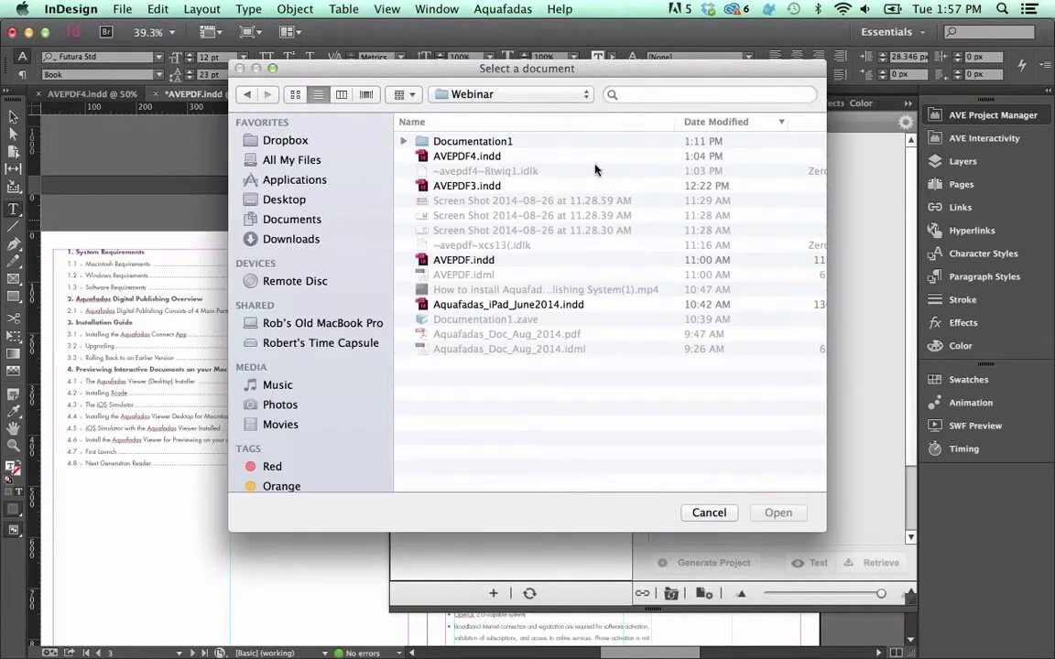
pyautogui.doubleClick(457, 156)
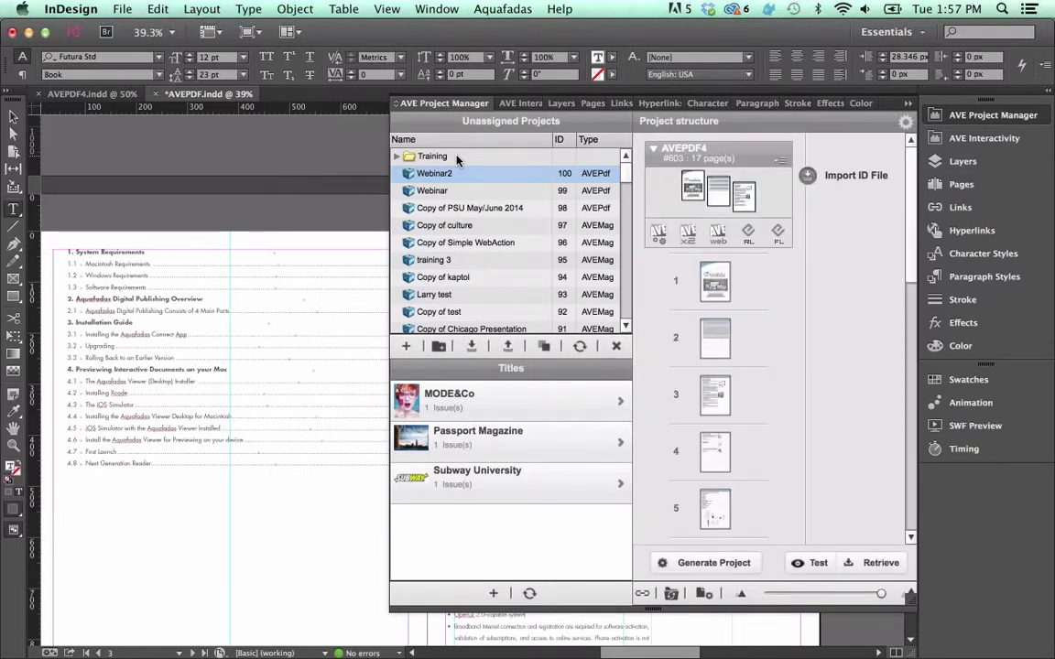
pyautogui.doubleClick(703, 160)
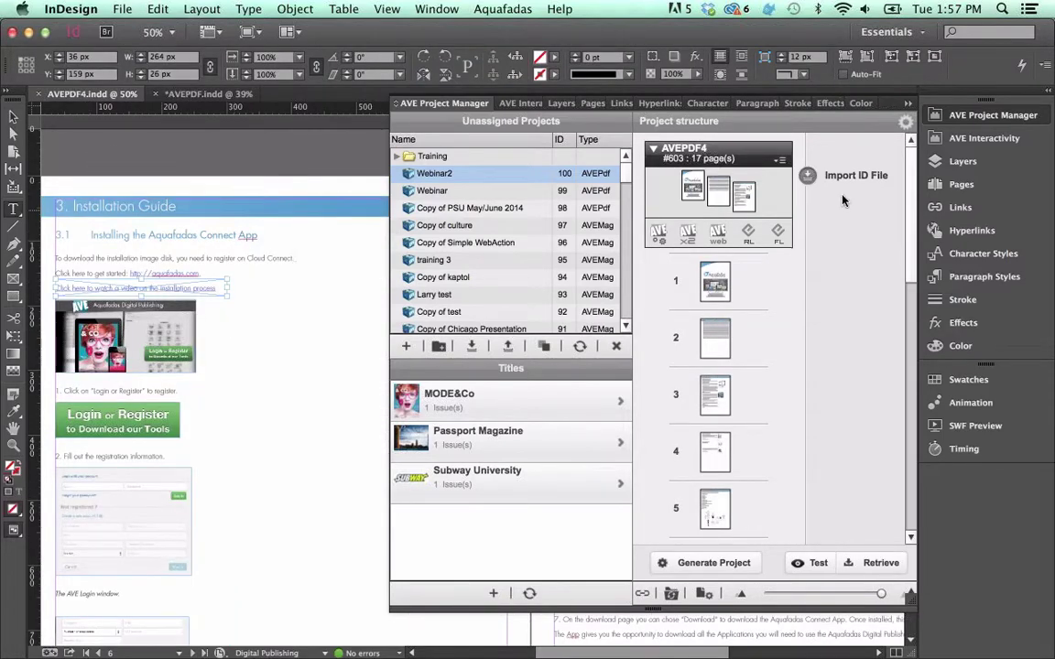
pyautogui.click(964, 117)
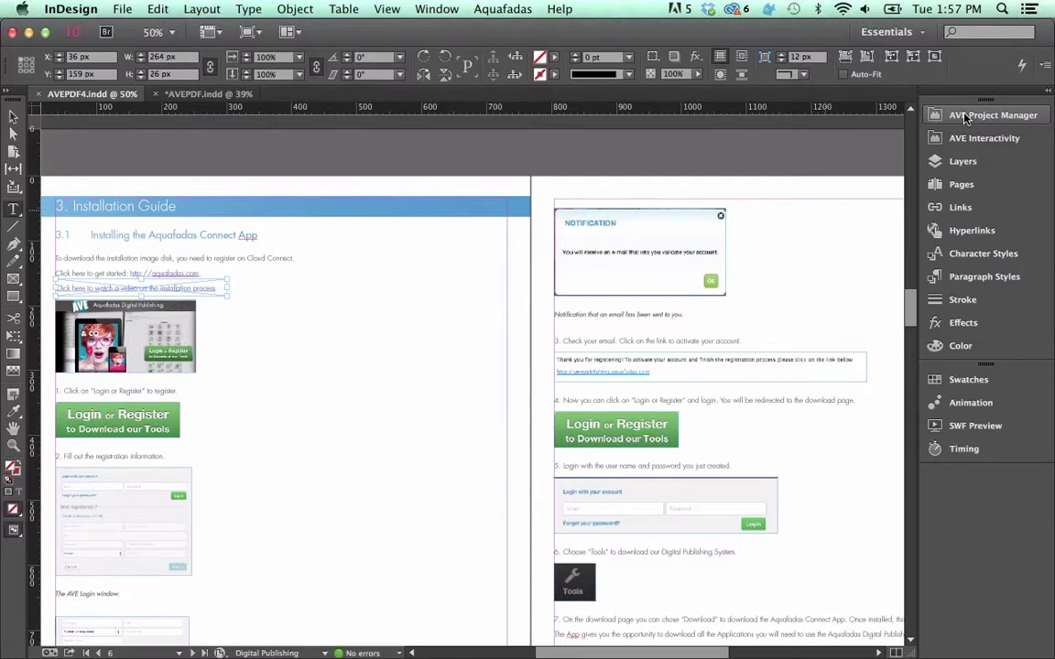
pyautogui.scroll(1, 437, 224)
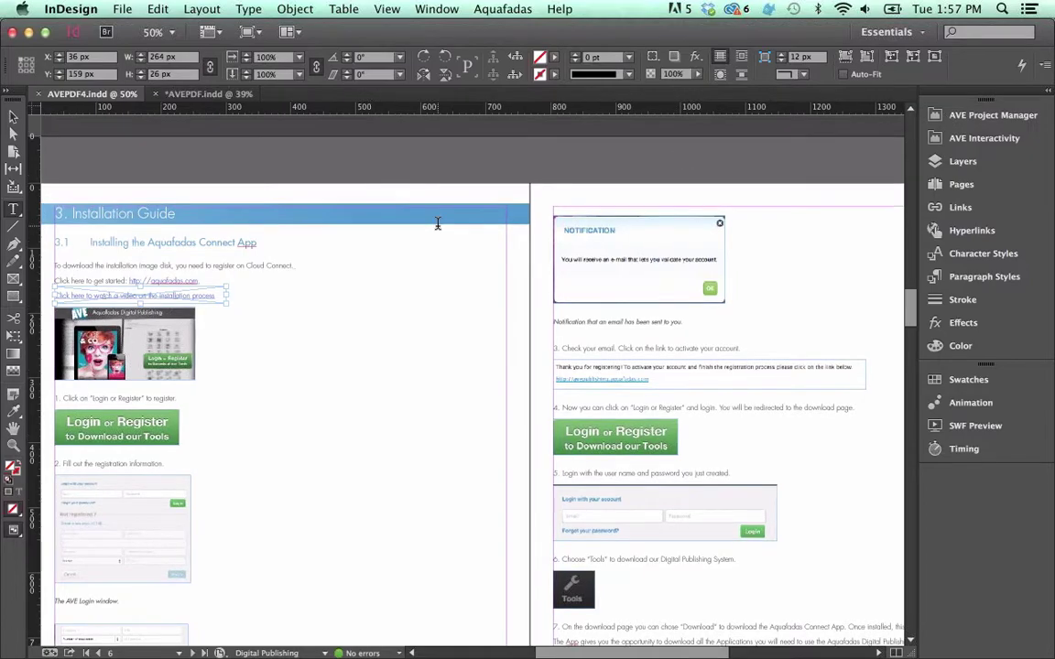
# Scroll up and down through the opening pages of AVEPDF4.indd.
pyautogui.scroll(10, 437, 223)
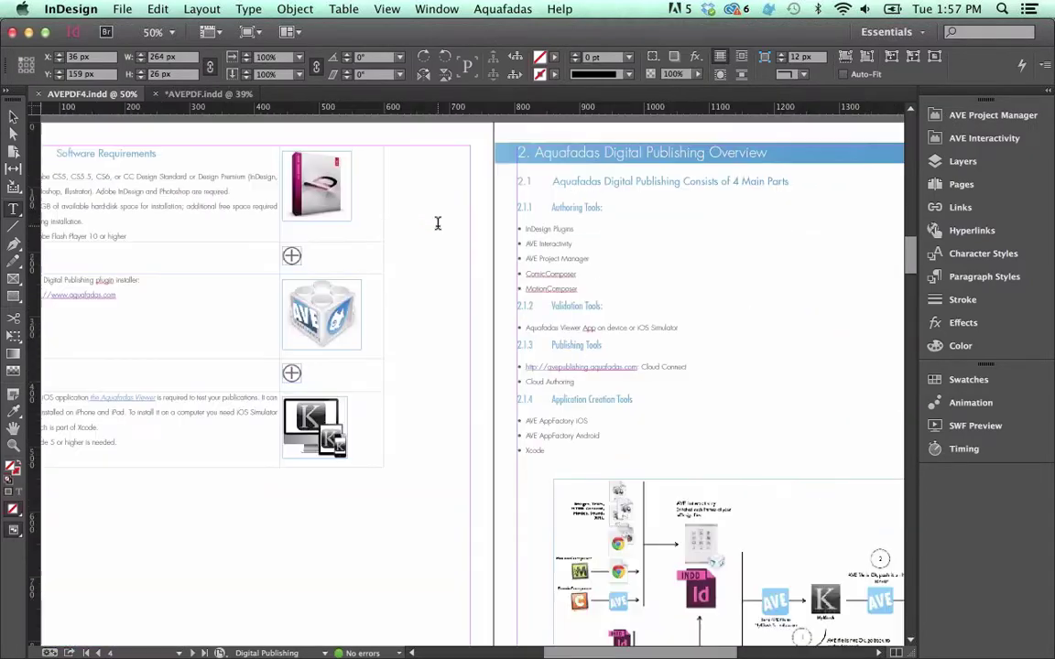
pyautogui.scroll(5, 437, 223)
pyautogui.scroll(10, 437, 223)
pyautogui.scroll(-2, 437, 223)
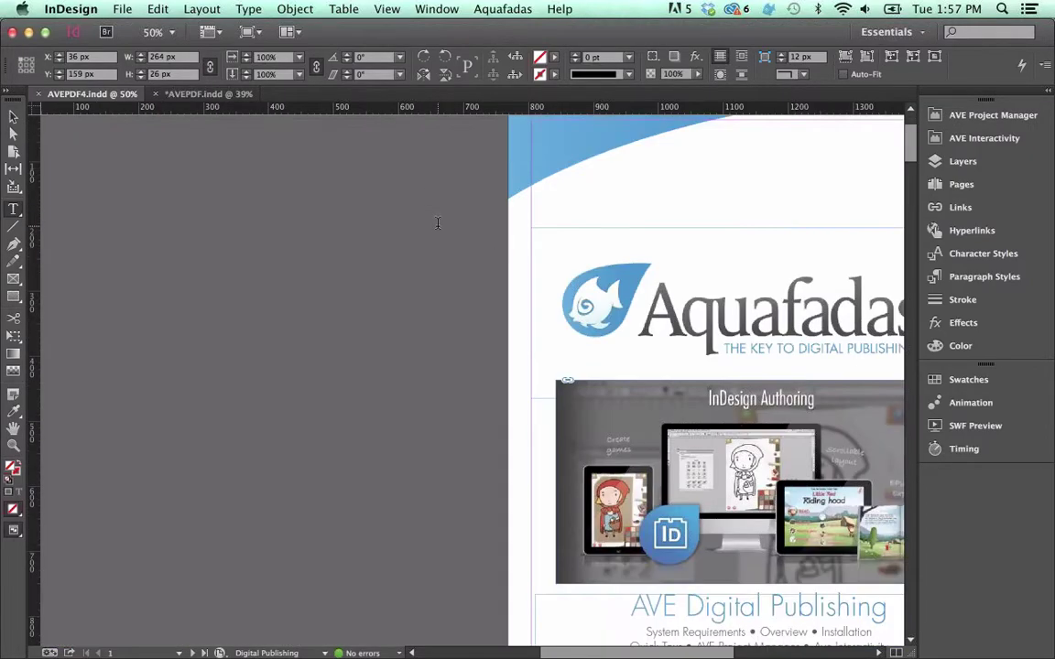
pyautogui.scroll(-15, 437, 223)
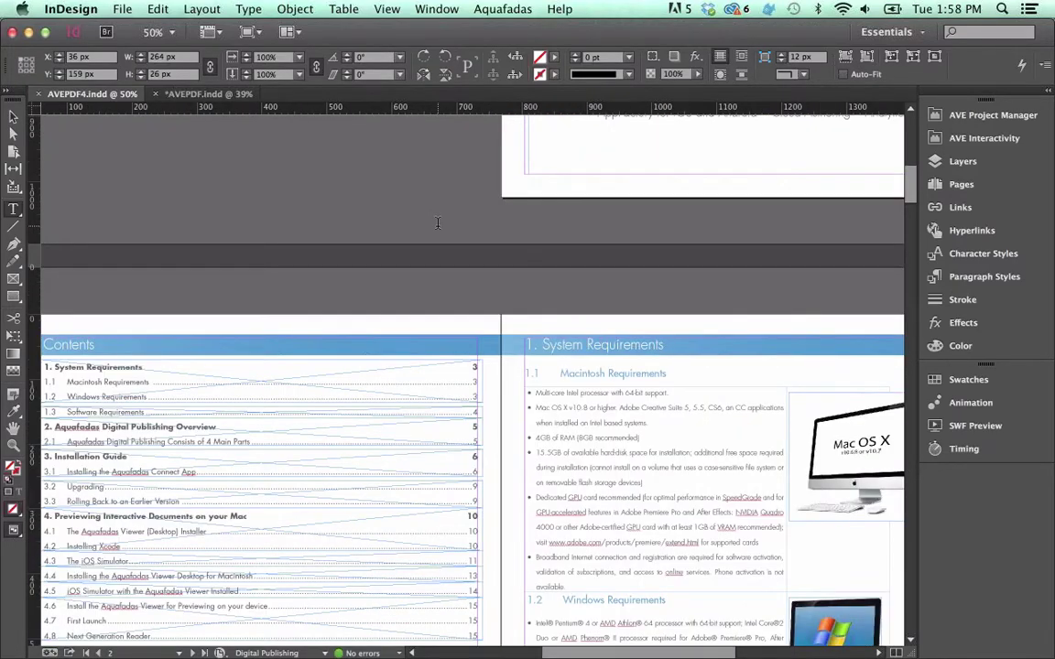
pyautogui.scroll(-3, 437, 223)
# Deselect the contents text frame and zoom out twice to show the cover and first two spreads.
pyautogui.press('Escape')
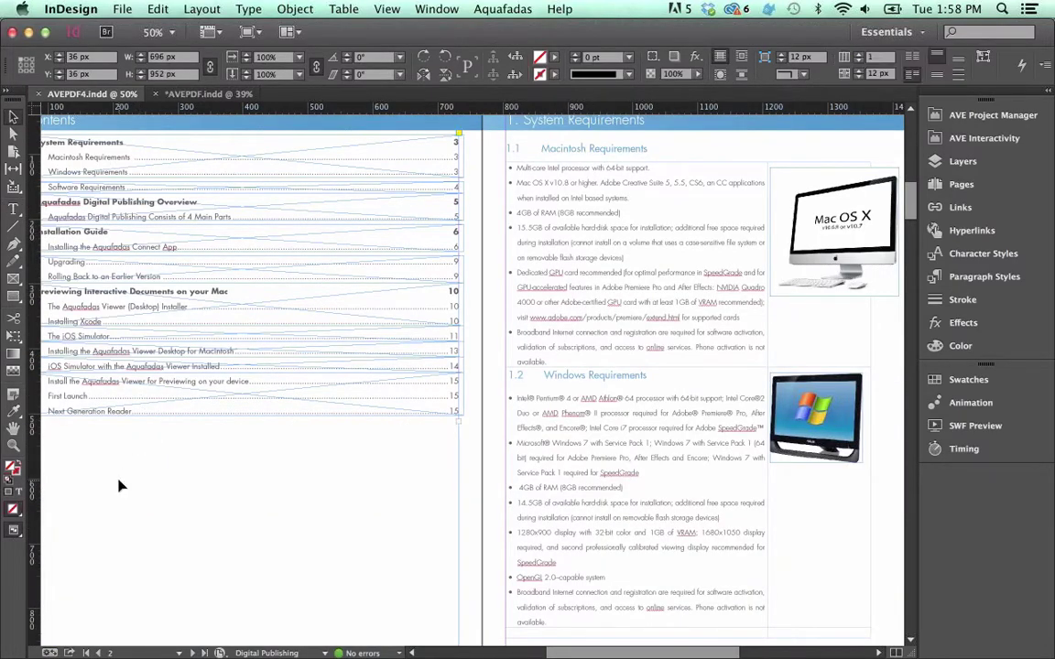
pyautogui.click(471, 471)
pyautogui.press('super+minus')
pyautogui.press('super+minus')
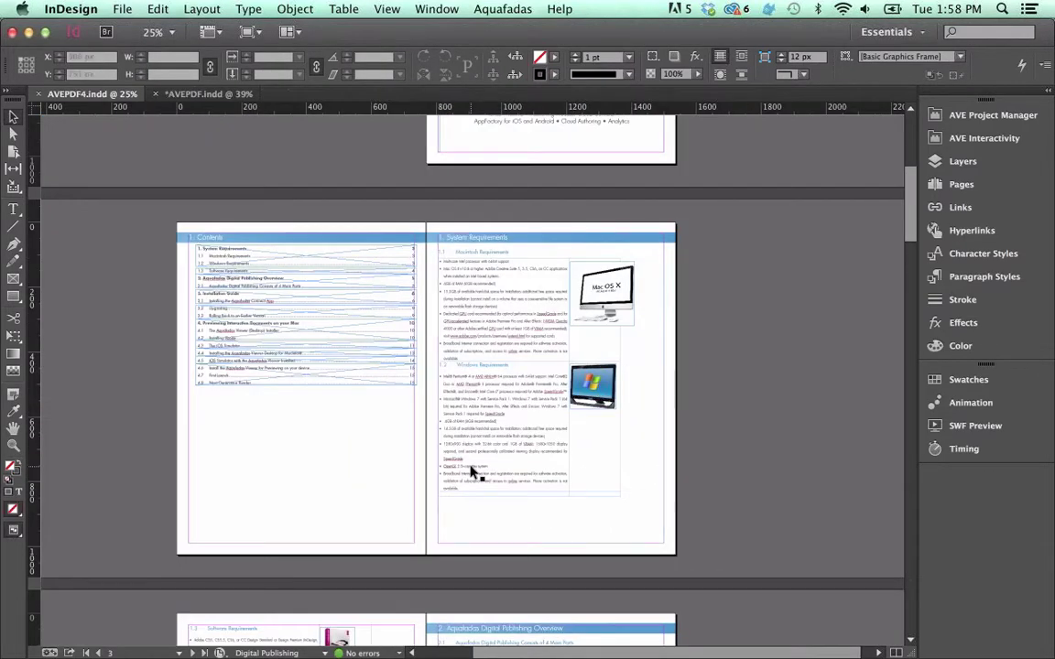
pyautogui.scroll(-2, 471, 471)
pyautogui.hscroll(1, 471, 471)
pyautogui.scroll(-1, 471, 471)
pyautogui.press('super+minus')
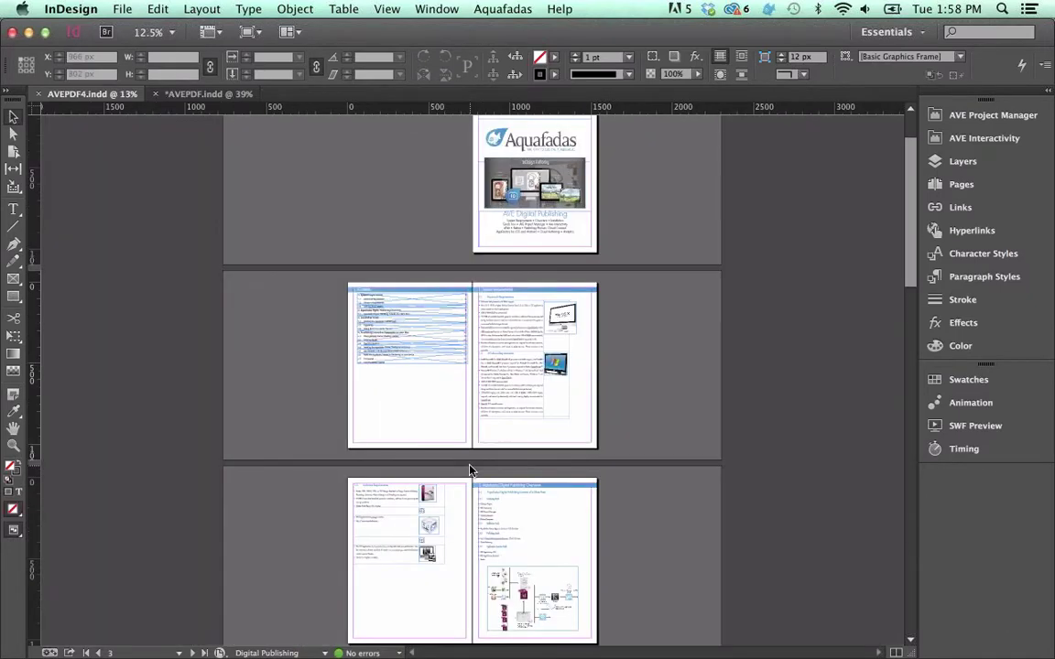
# Add a Customized Smart Reading enrichment with one new Smart Reading entry and begin its frame list.
pyautogui.click(970, 137)
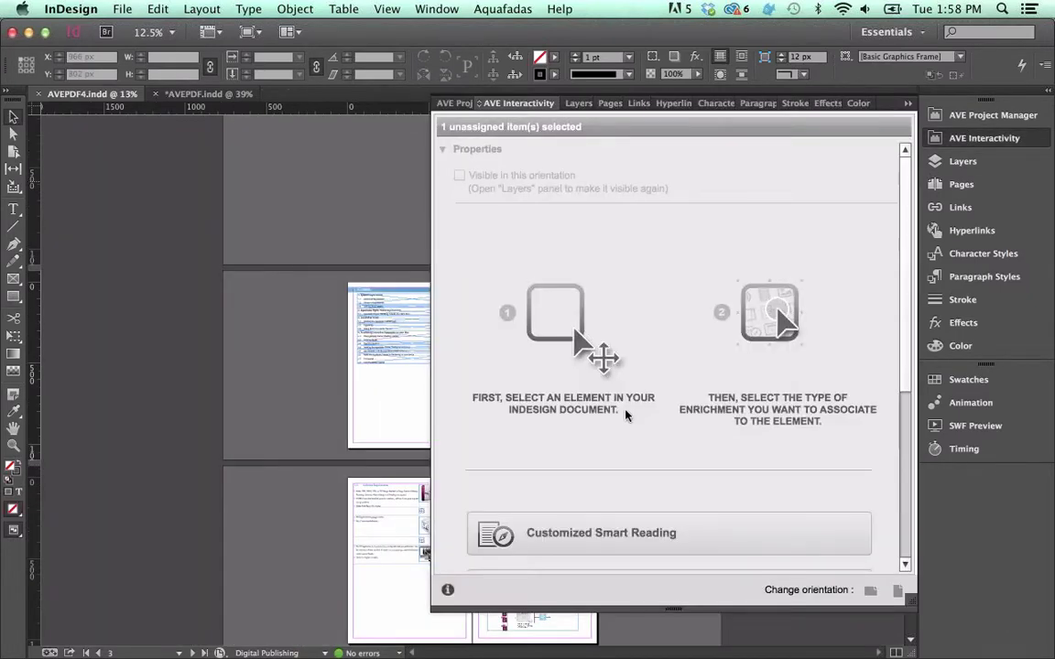
pyautogui.click(590, 539)
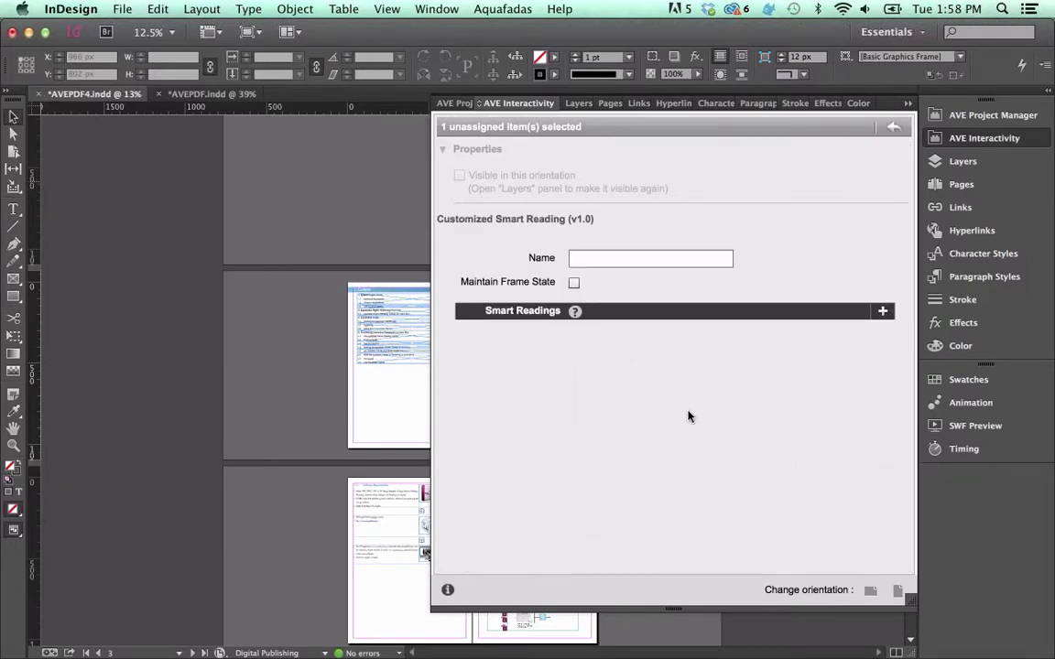
pyautogui.click(882, 312)
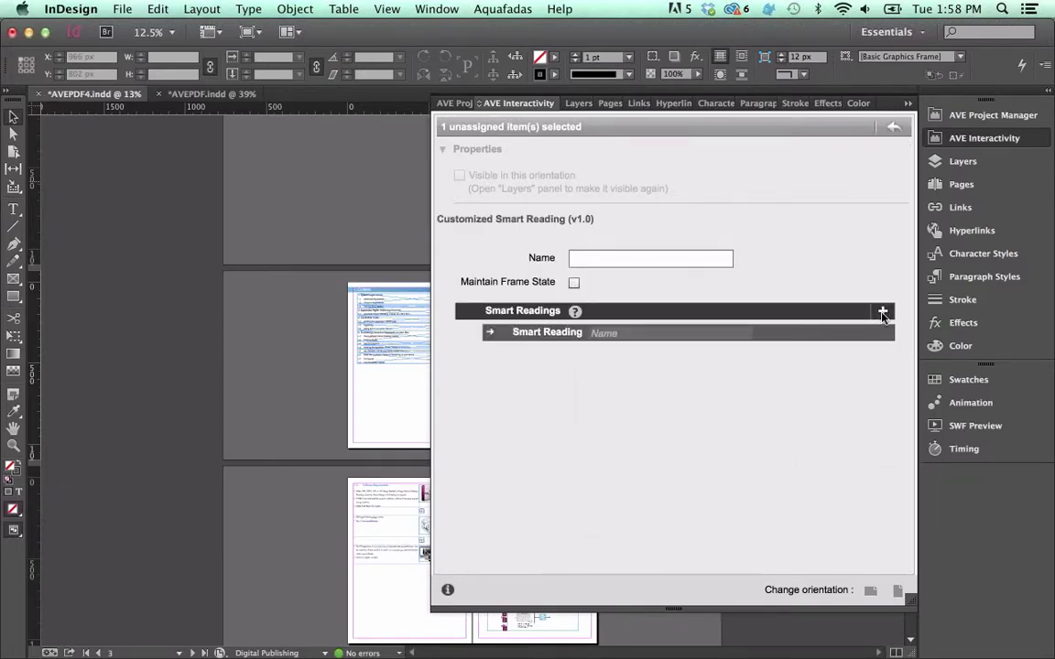
pyautogui.click(491, 335)
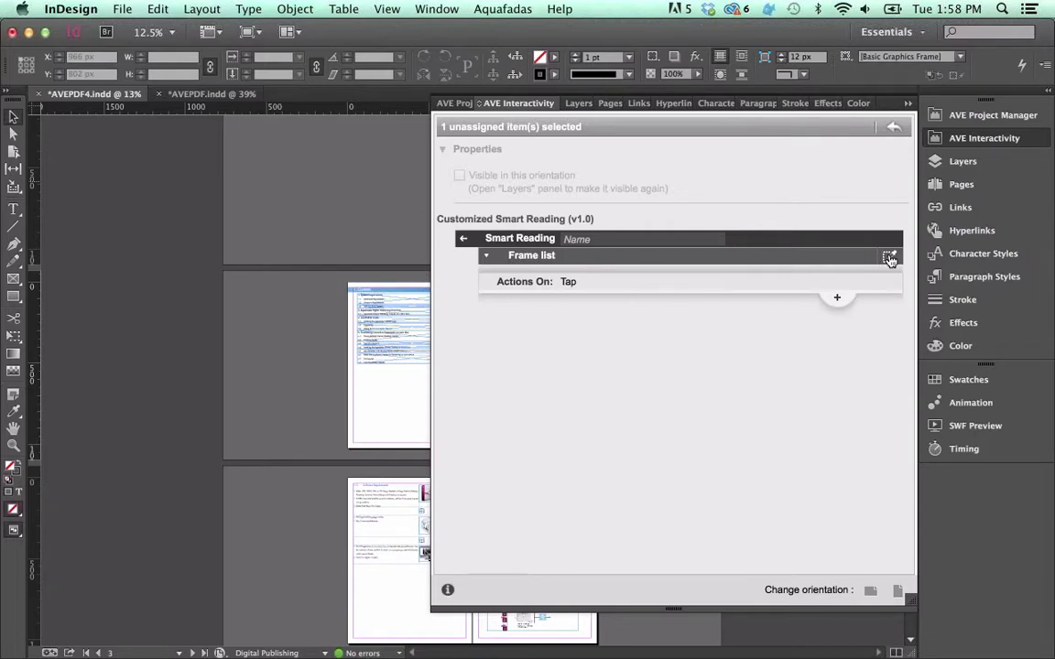
pyautogui.click(889, 258)
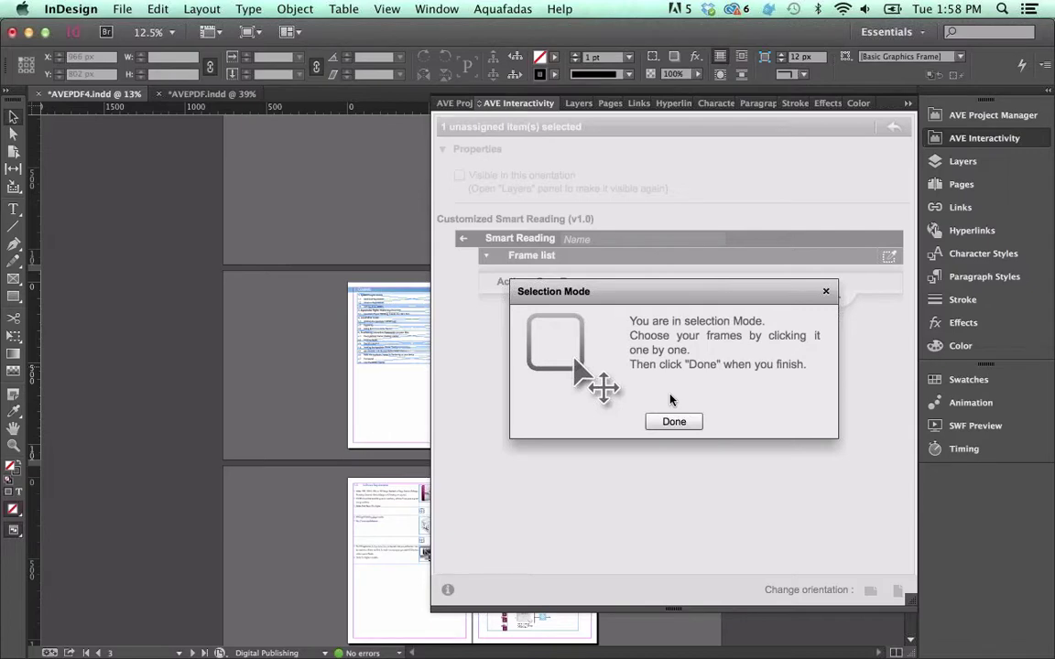
pyautogui.click(952, 139)
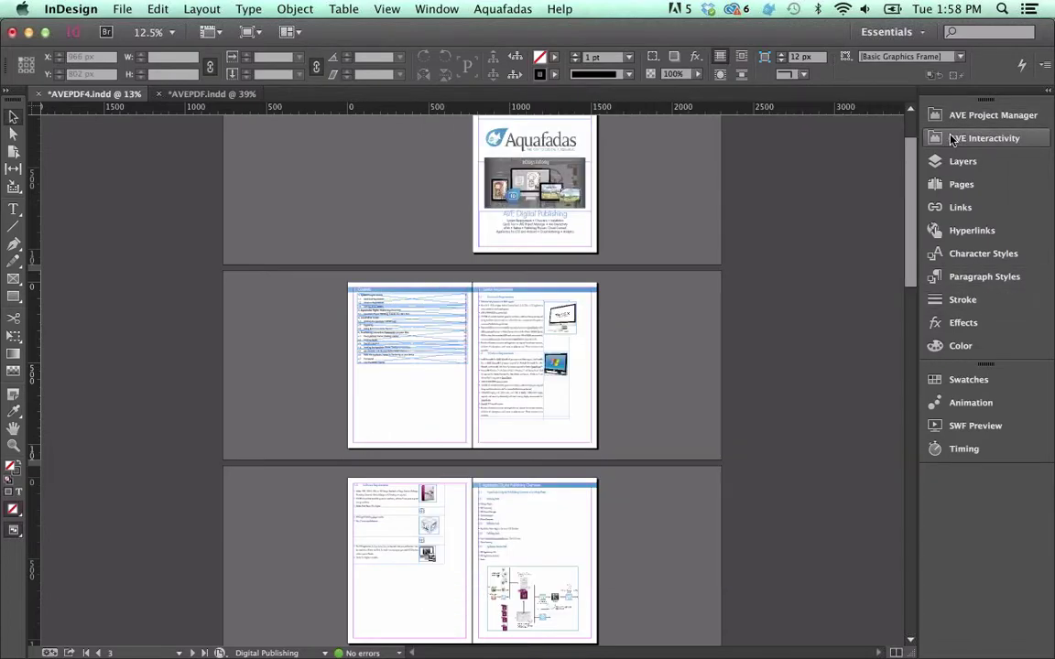
pyautogui.click(511, 430)
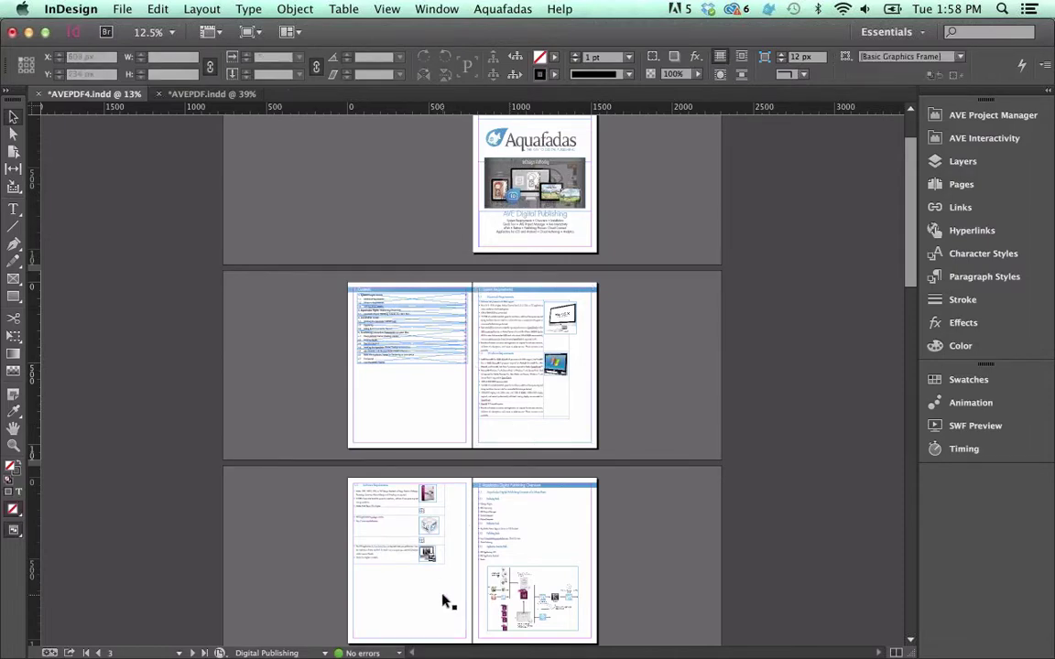
pyautogui.click(549, 548)
pyautogui.click(550, 548)
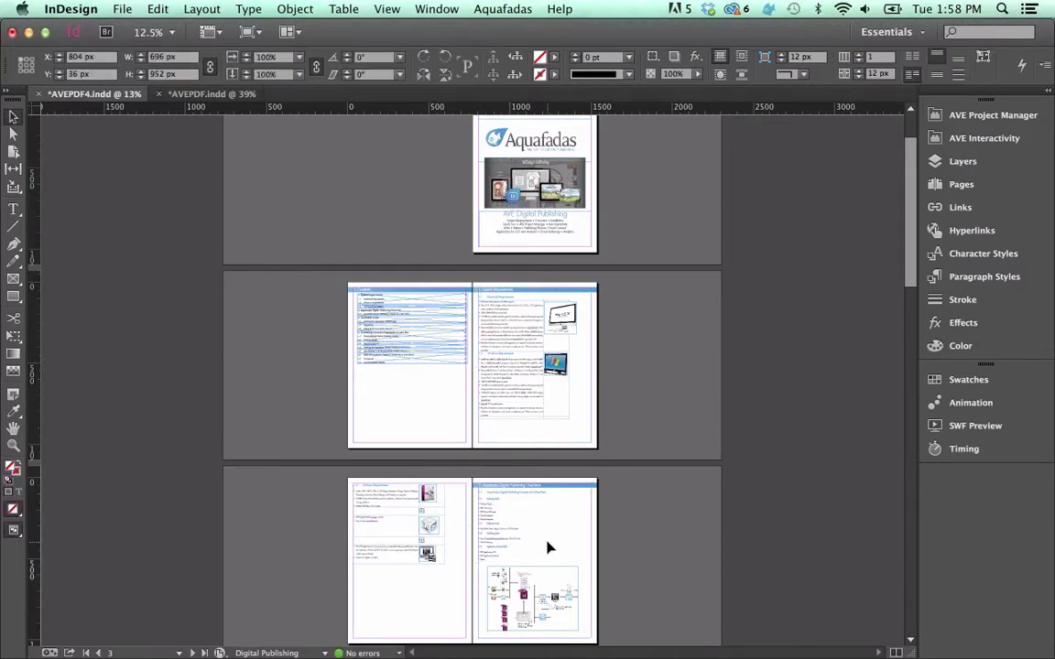
pyautogui.scroll(-2, 548, 547)
pyautogui.scroll(-12, 548, 548)
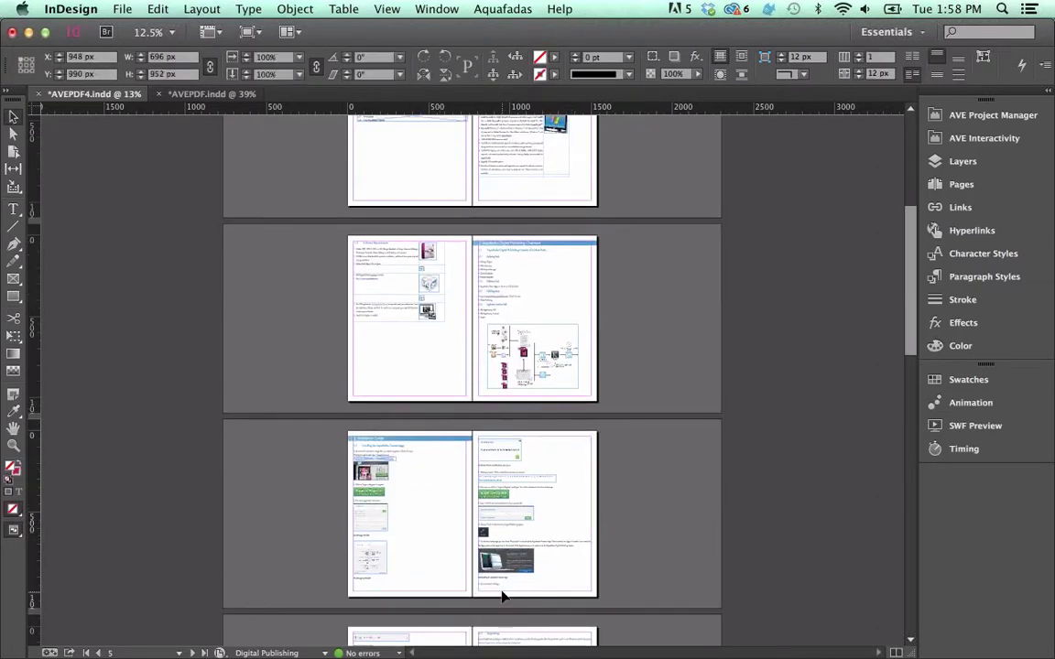
pyautogui.scroll(-5, 501, 593)
pyautogui.scroll(-3, 502, 594)
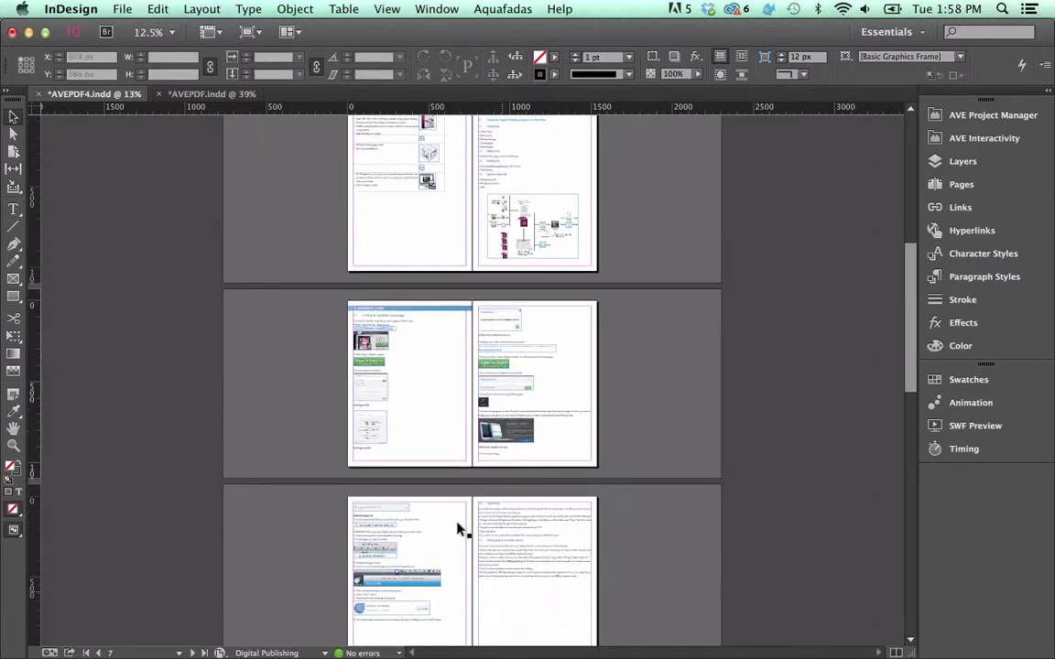
pyautogui.scroll(-15, 528, 618)
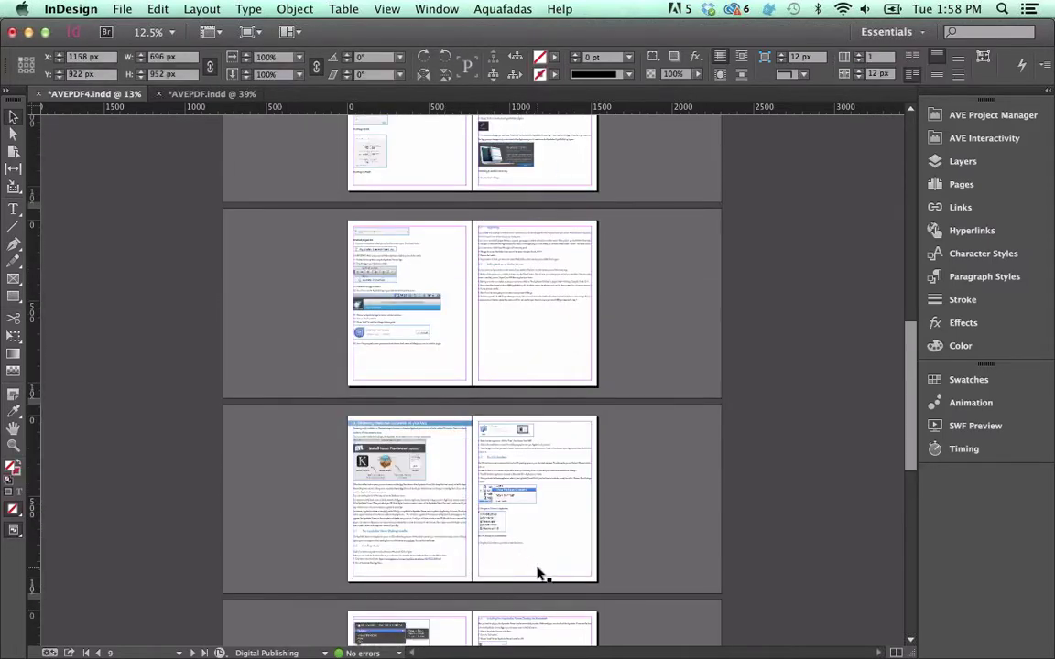
pyautogui.scroll(-8, 485, 581)
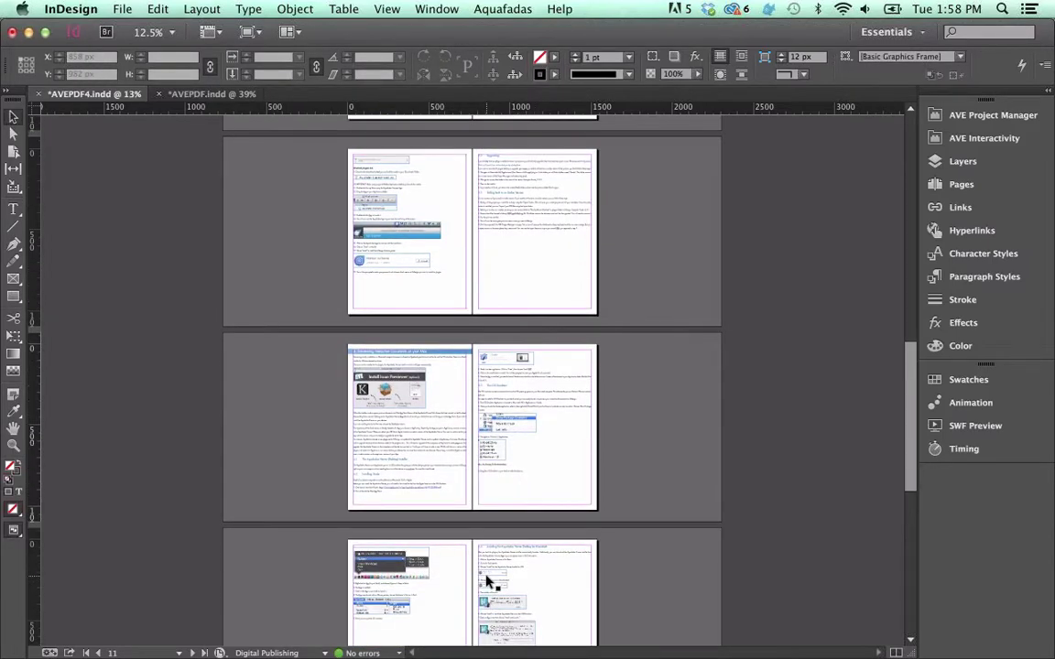
pyautogui.scroll(-9, 449, 586)
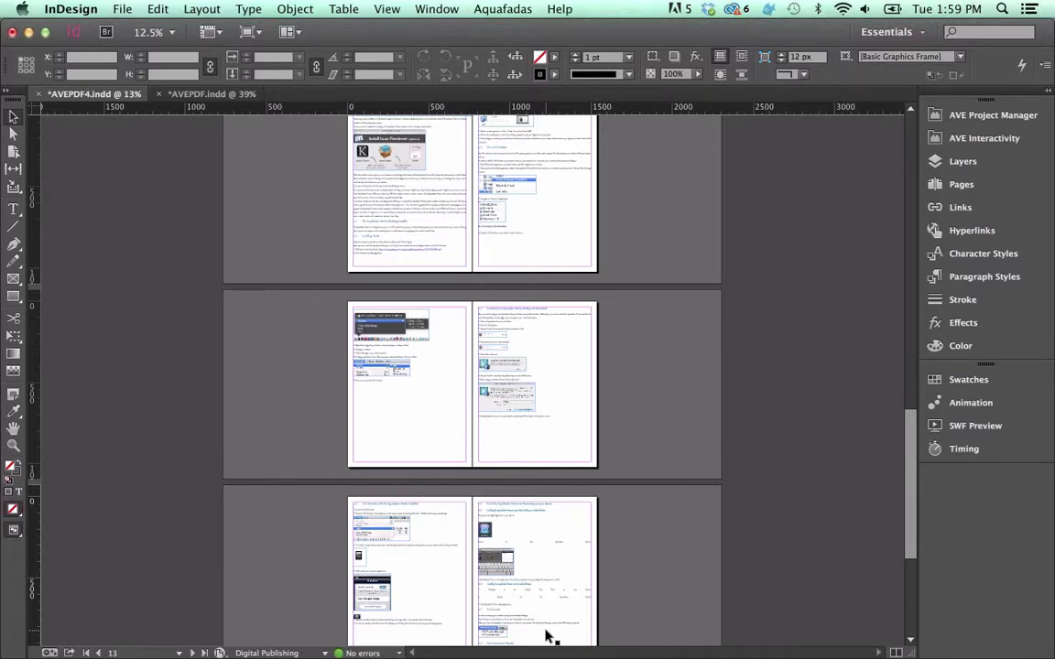
pyautogui.scroll(3, 612, 258)
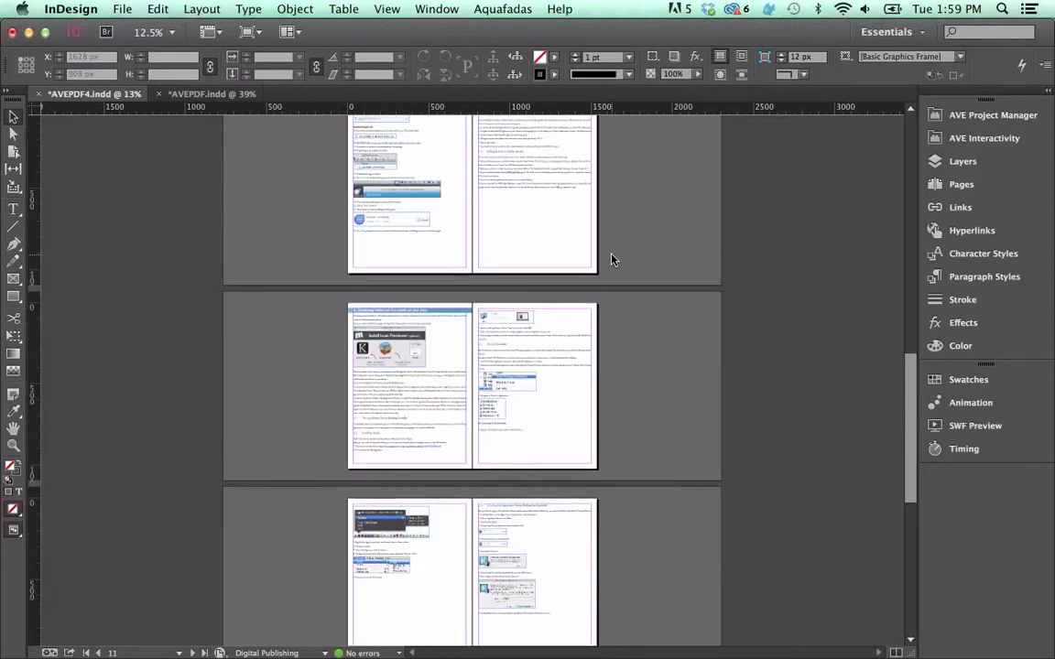
pyautogui.scroll(3, 612, 257)
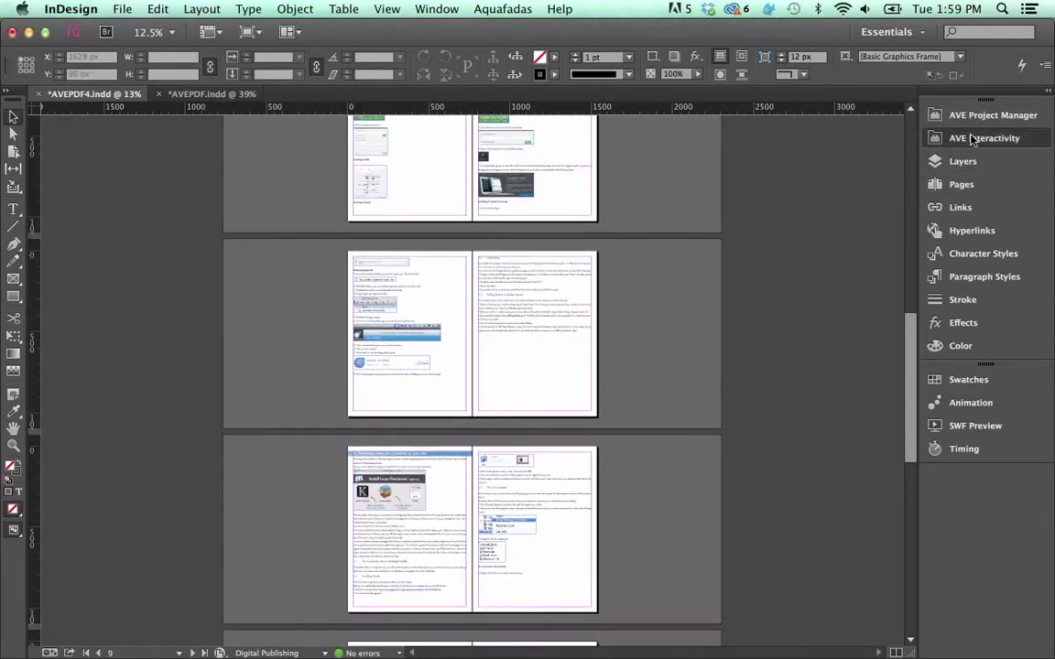
pyautogui.click(972, 139)
pyautogui.click(603, 419)
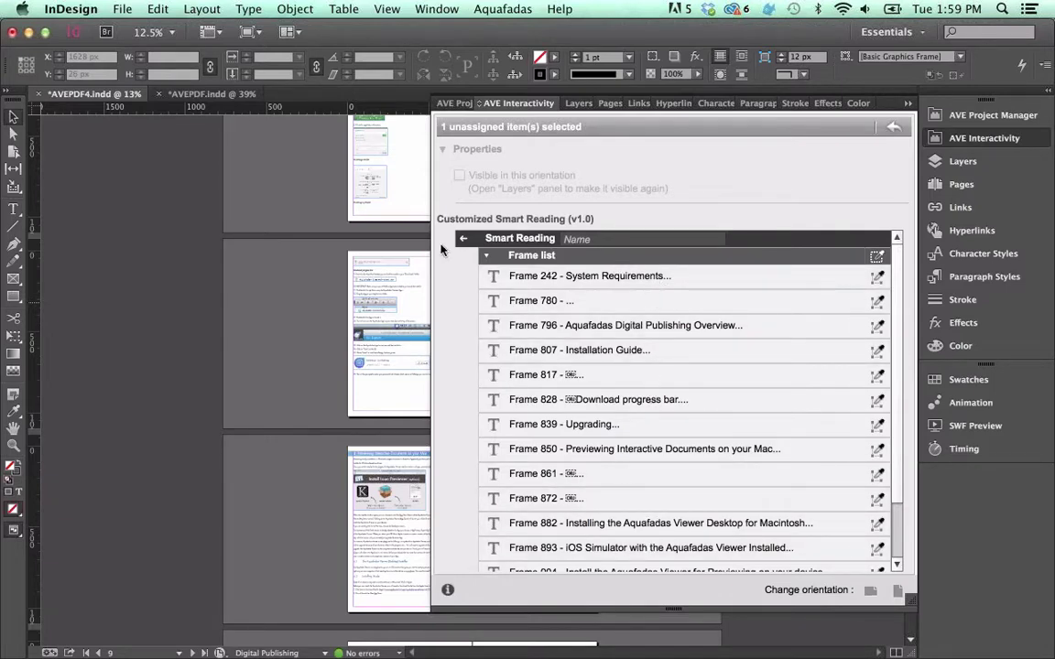
pyautogui.click(464, 240)
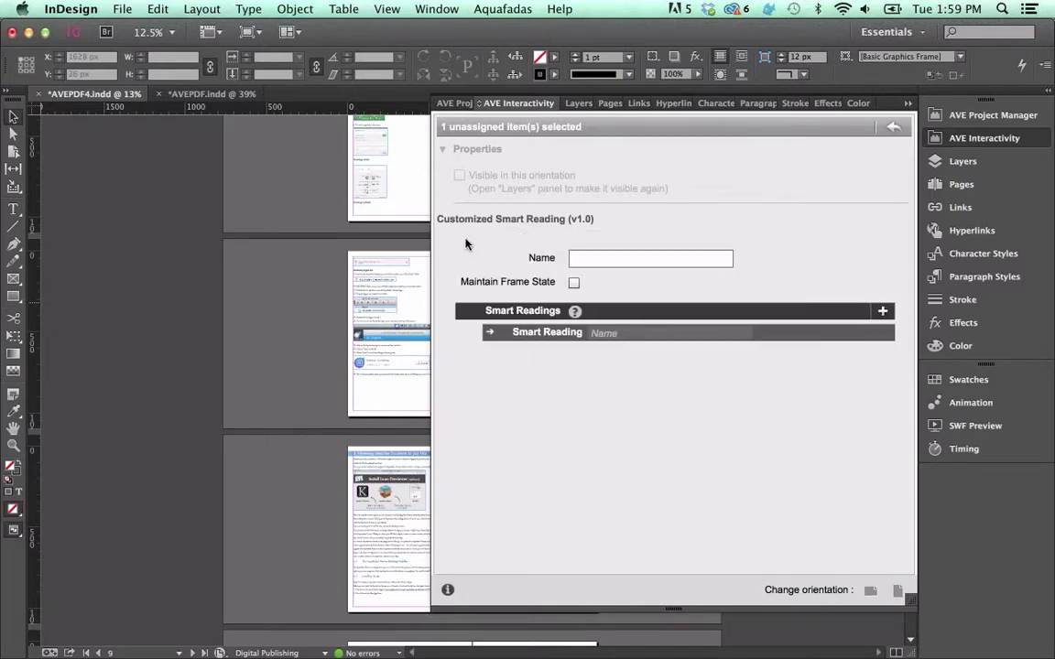
pyautogui.click(964, 138)
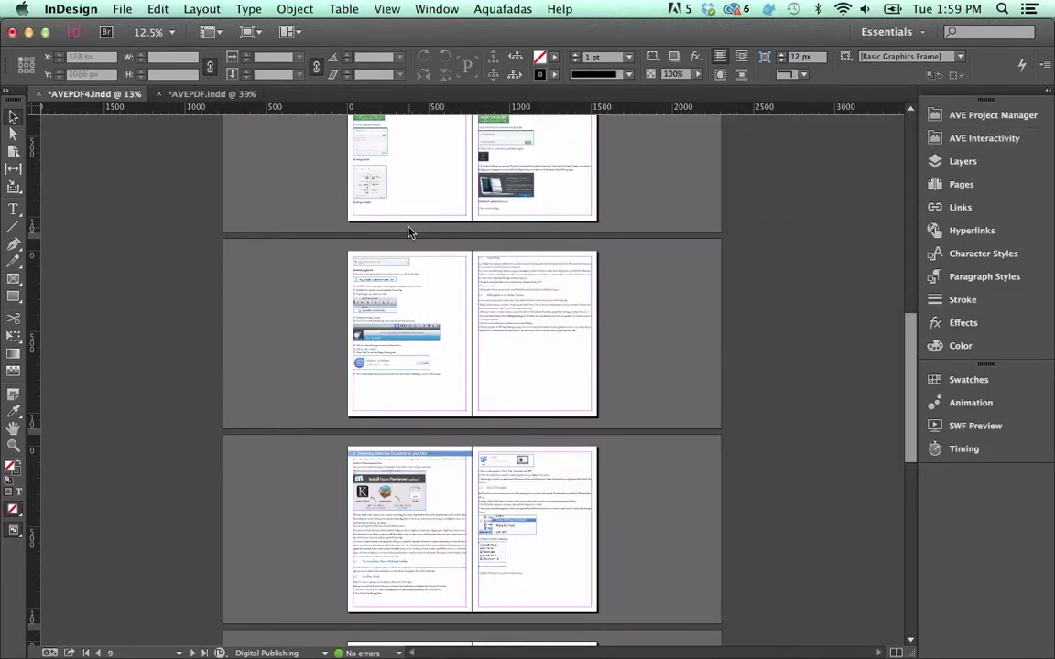
pyautogui.scroll(2, 409, 231)
pyautogui.scroll(6, 410, 230)
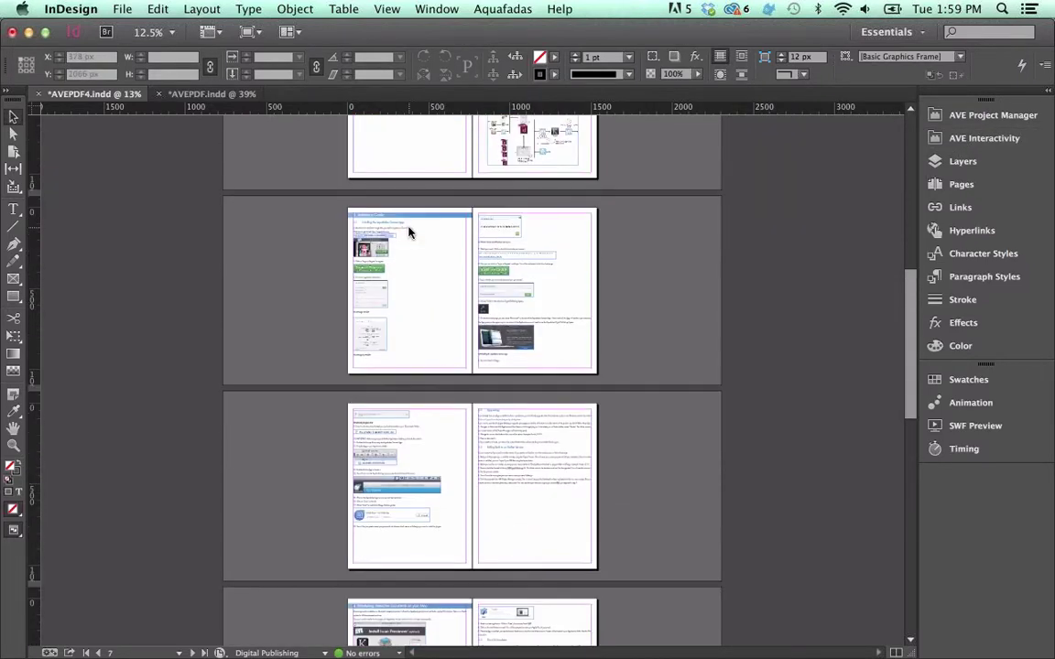
pyautogui.click(261, 11)
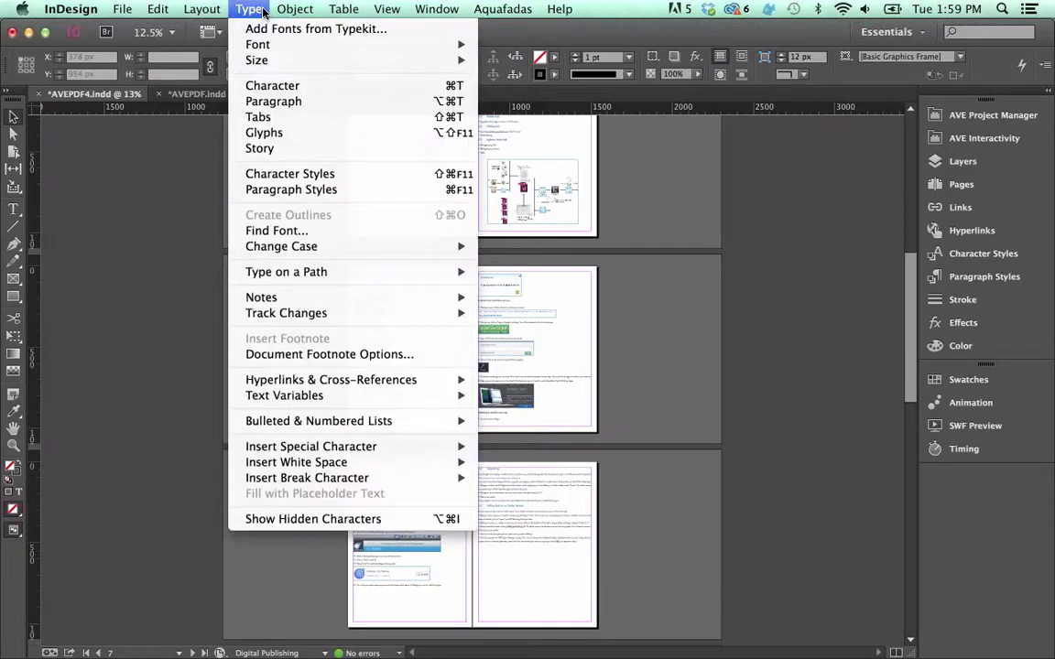
pyautogui.moveTo(288, 379)
pyautogui.click(244, 7)
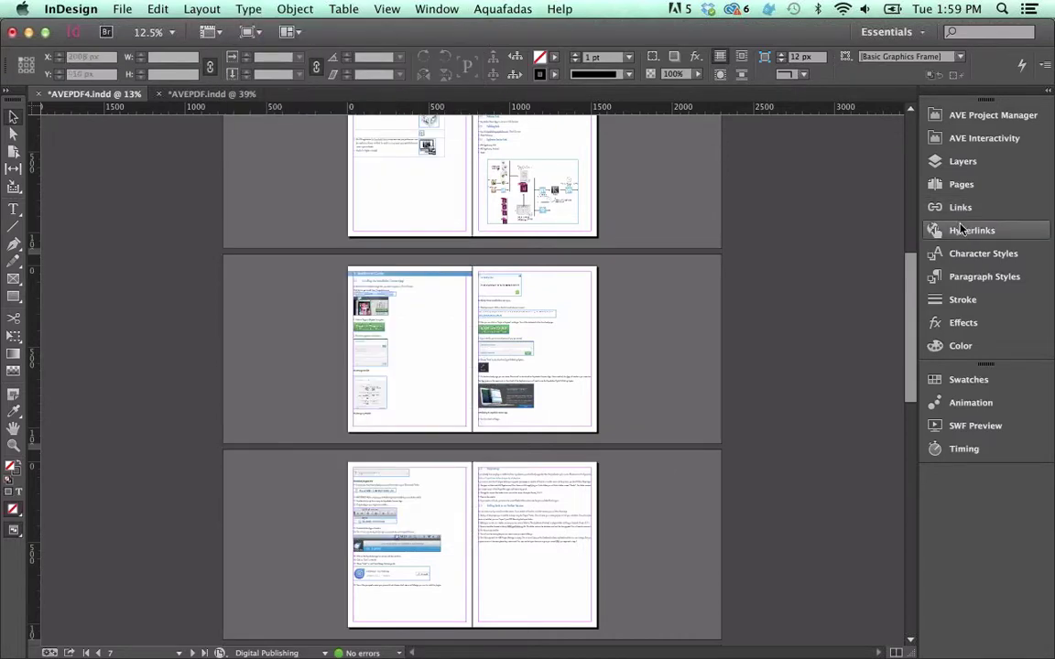
pyautogui.click(962, 230)
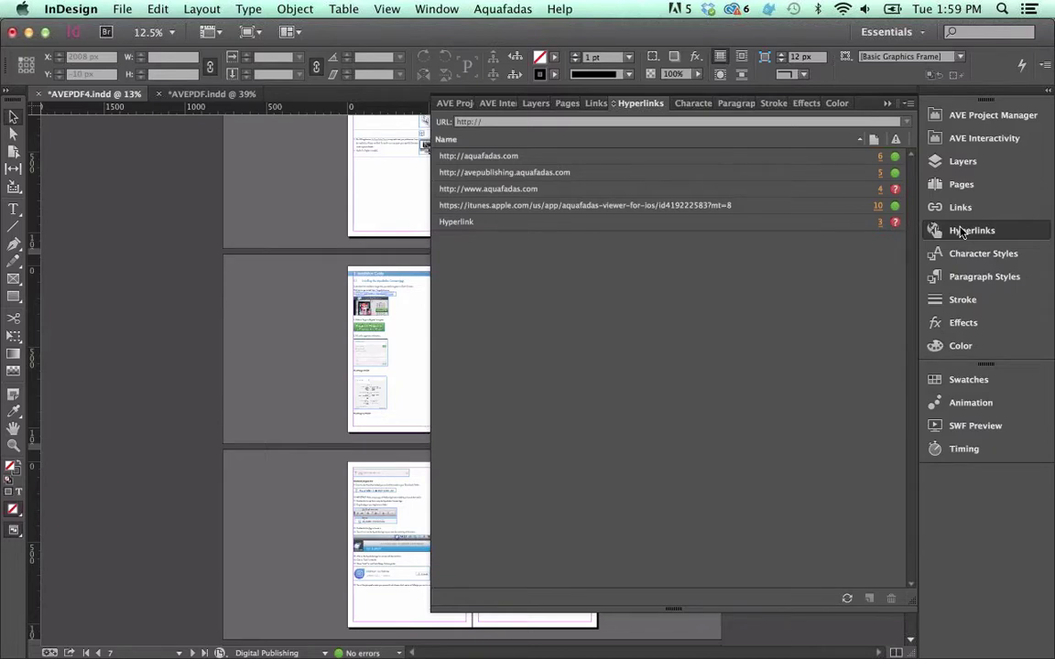
pyautogui.click(962, 231)
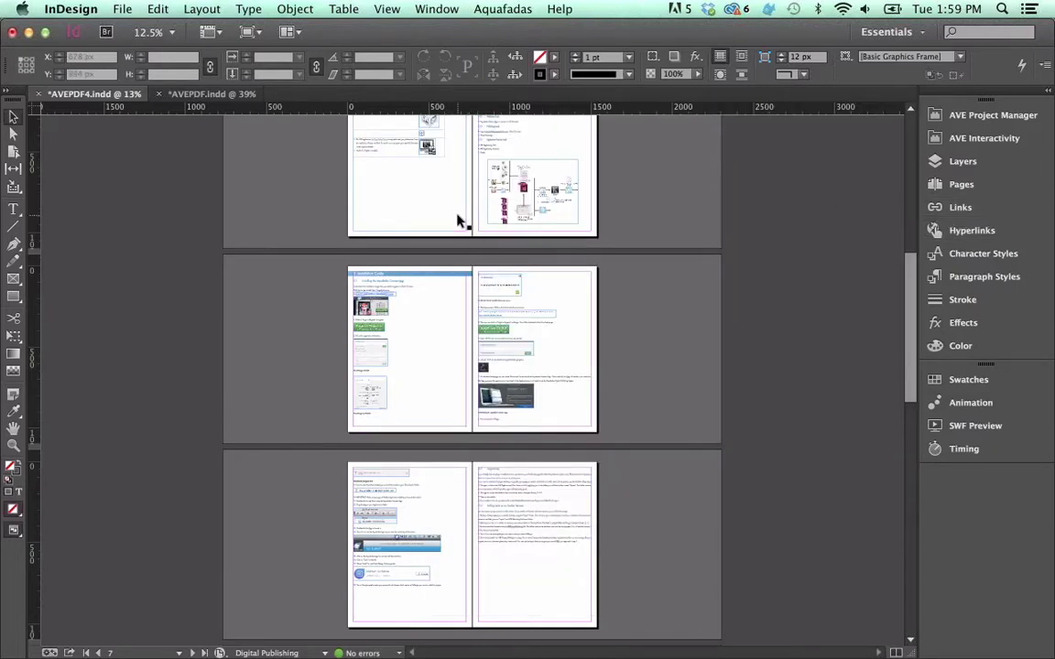
pyautogui.scroll(2, 459, 219)
pyautogui.scroll(1, 458, 218)
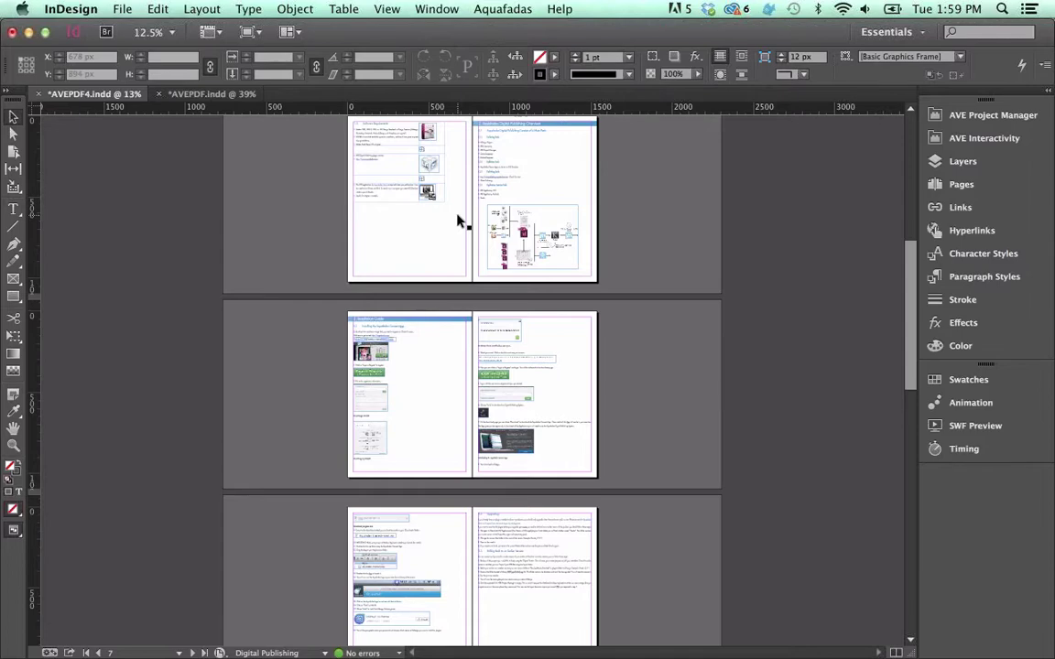
pyautogui.scroll(10, 459, 219)
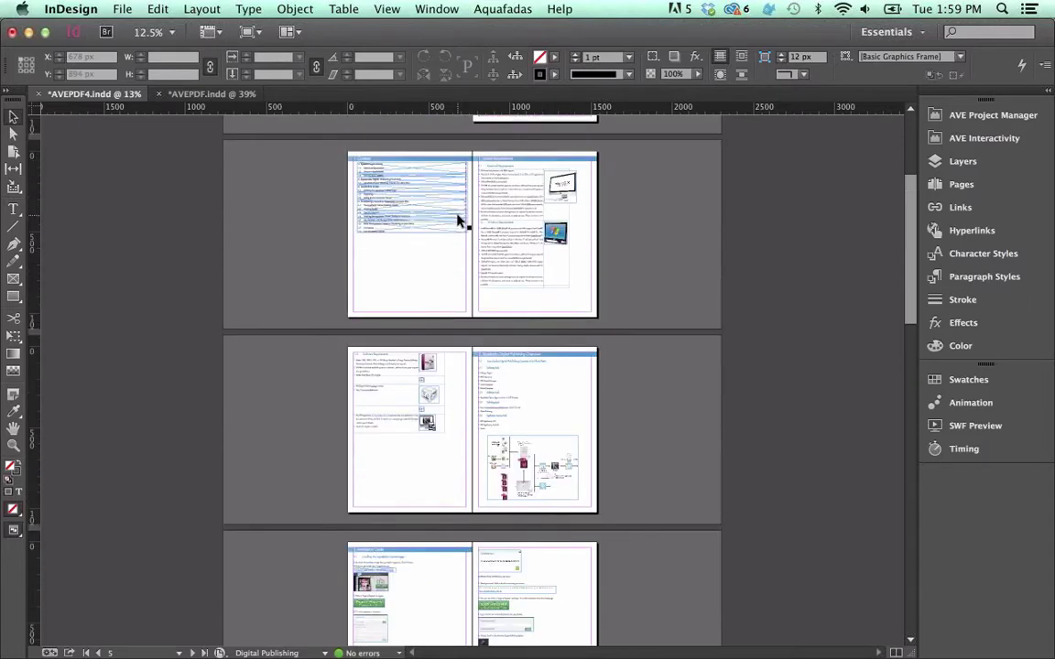
pyautogui.scroll(1, 458, 219)
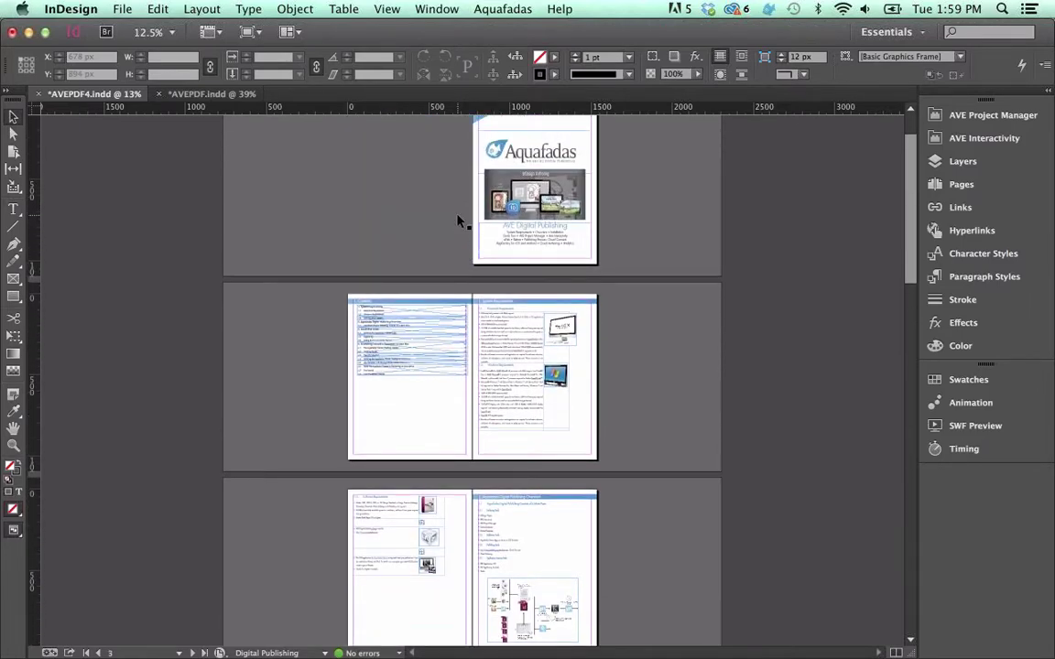
pyautogui.scroll(-10, 459, 219)
pyautogui.scroll(-10, 459, 218)
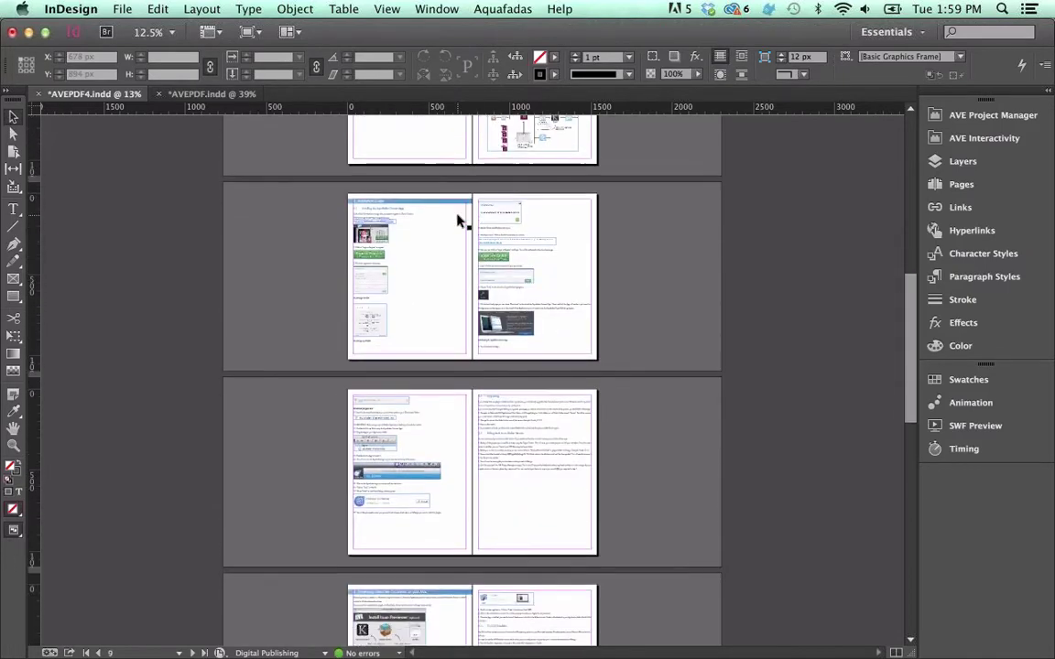
pyautogui.scroll(-10, 459, 218)
pyautogui.scroll(20, 458, 219)
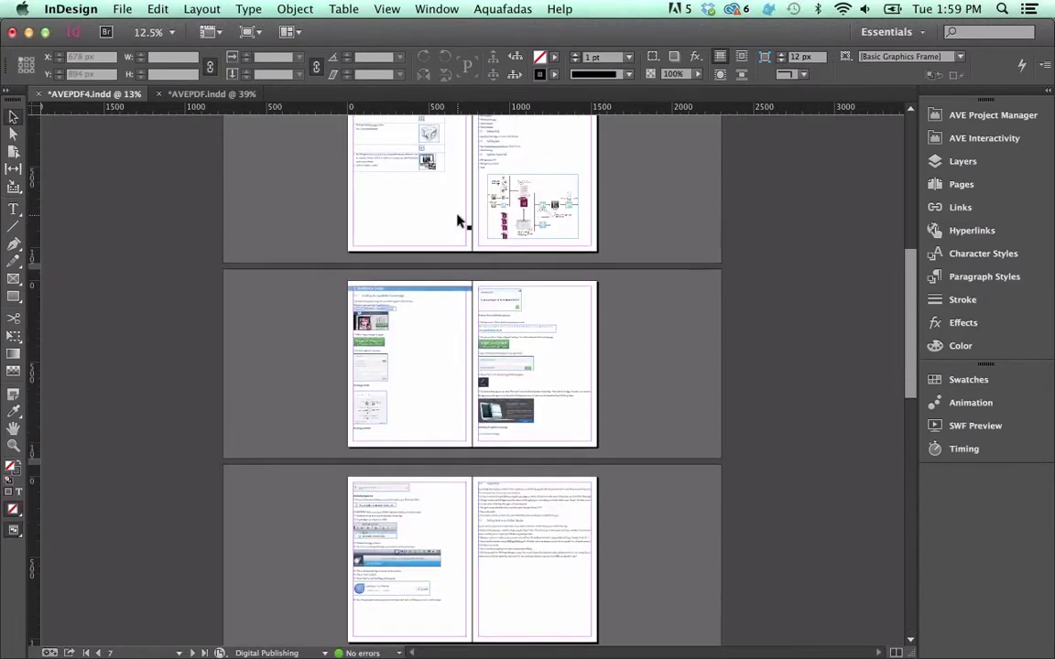
# Assign the page 5 workflow diagram as a Picture with Enable fullscreen checked.
pyautogui.scroll(6, 459, 219)
pyautogui.click(531, 446)
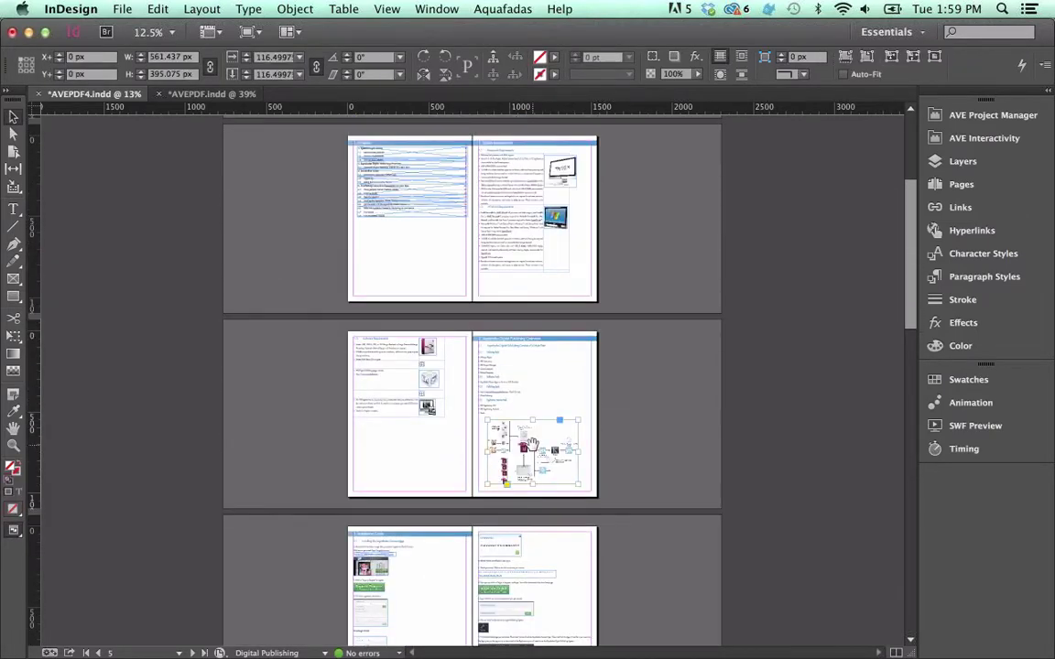
pyautogui.click(531, 446)
pyautogui.press('super+equal')
pyautogui.press('super+equal')
pyautogui.press('super+equal')
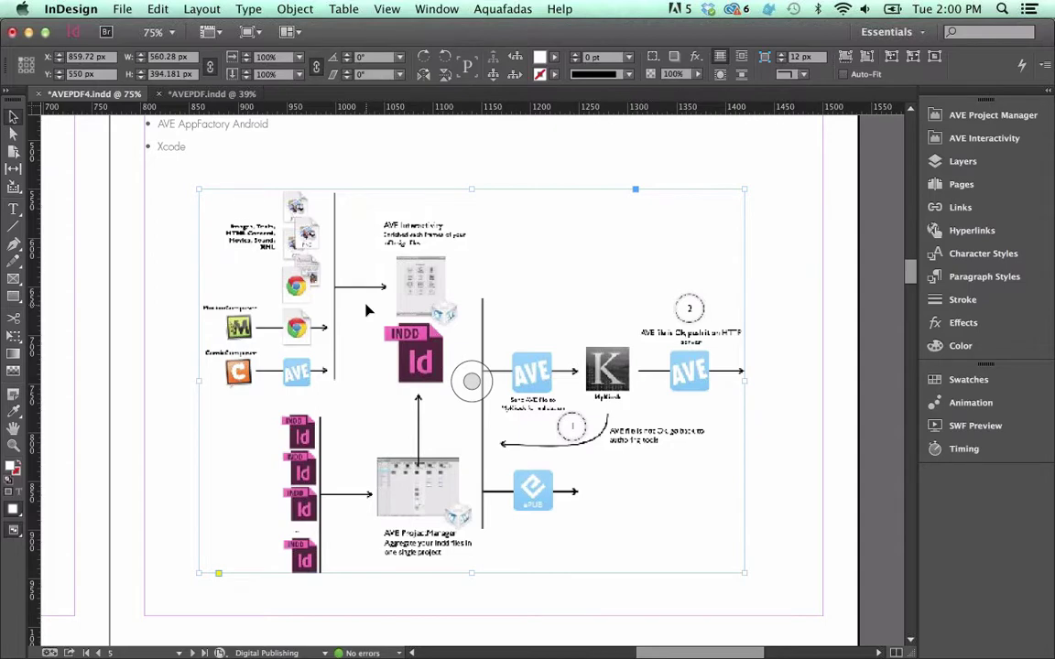
pyautogui.press('super+minus')
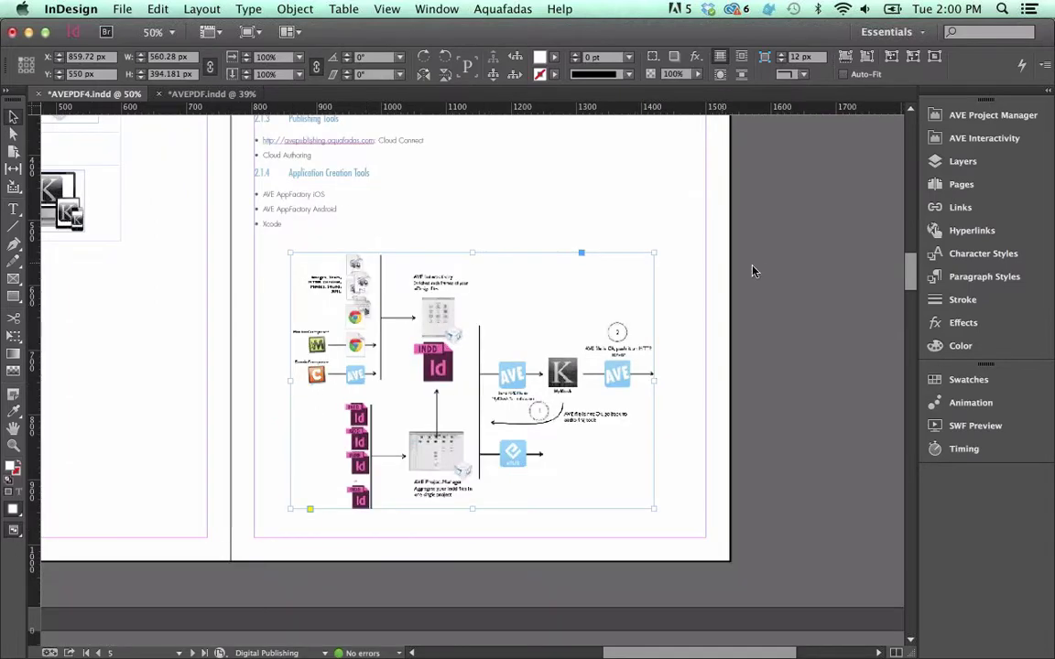
pyautogui.click(966, 139)
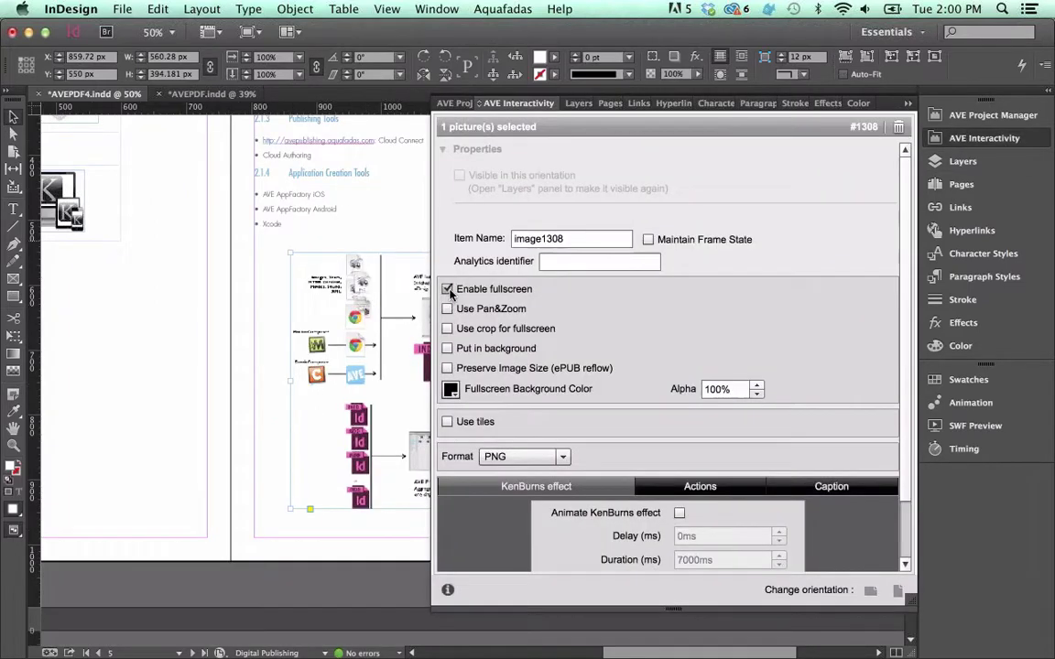
pyautogui.click(900, 128)
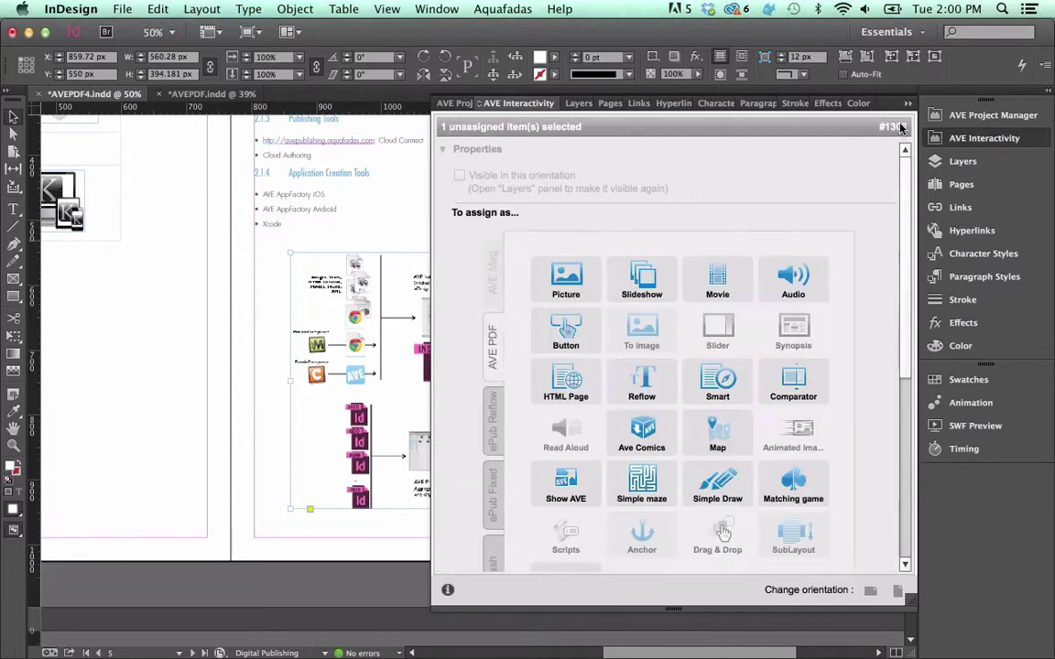
pyautogui.click(565, 277)
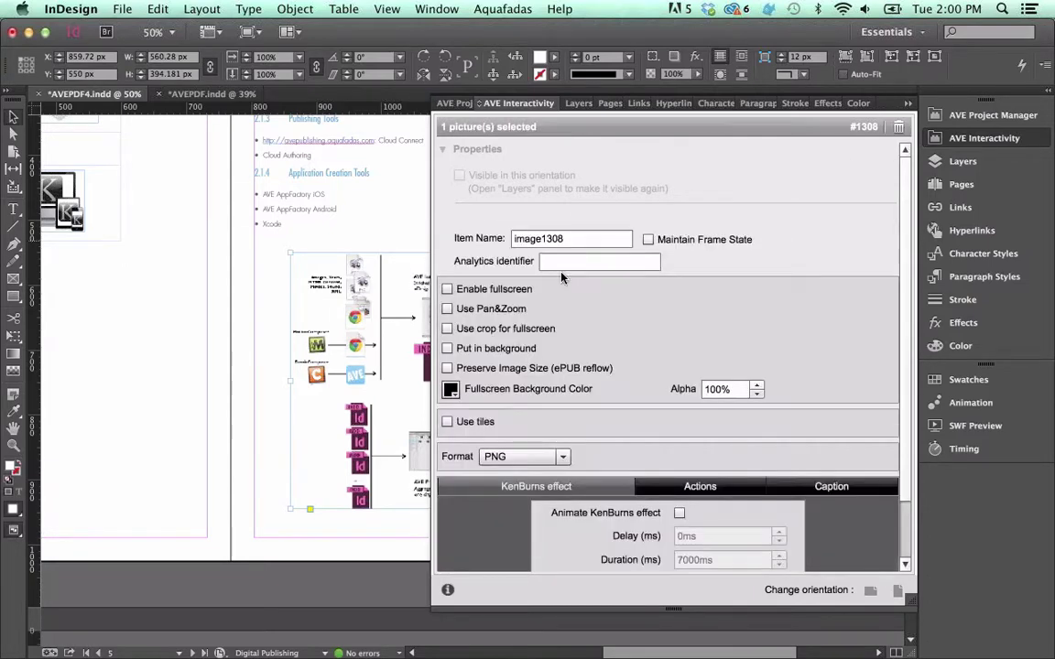
pyautogui.click(448, 289)
pyautogui.click(986, 137)
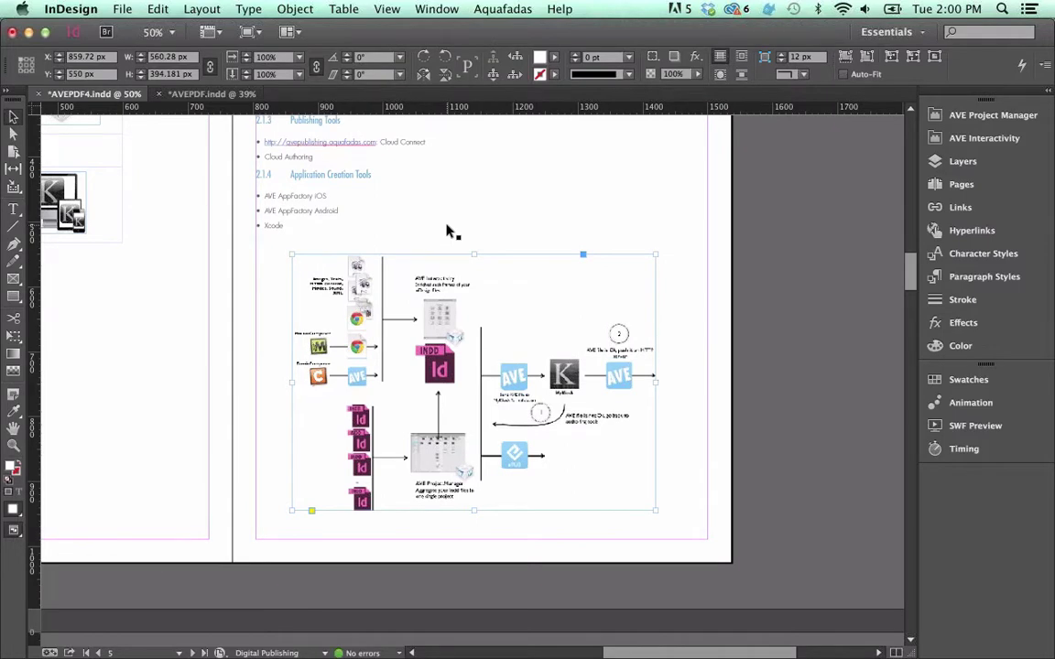
# Return to the page 1 cover and select the InDesign Authoring image.
pyautogui.hscroll(-5, 447, 232)
pyautogui.scroll(3, 447, 232)
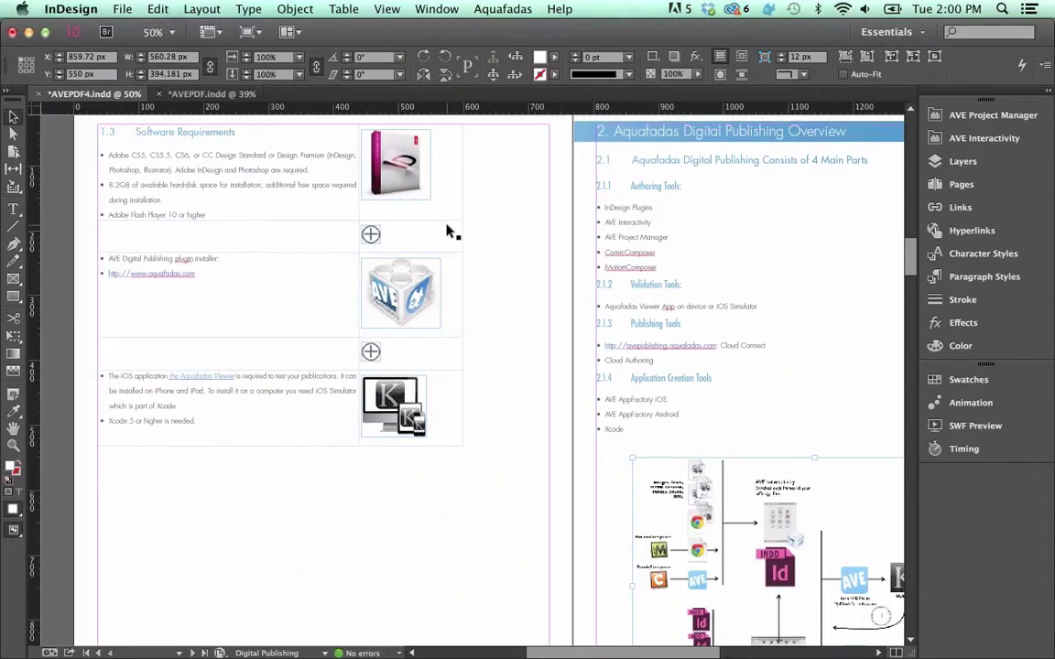
pyautogui.scroll(10, 448, 232)
pyautogui.hscroll(1, 448, 231)
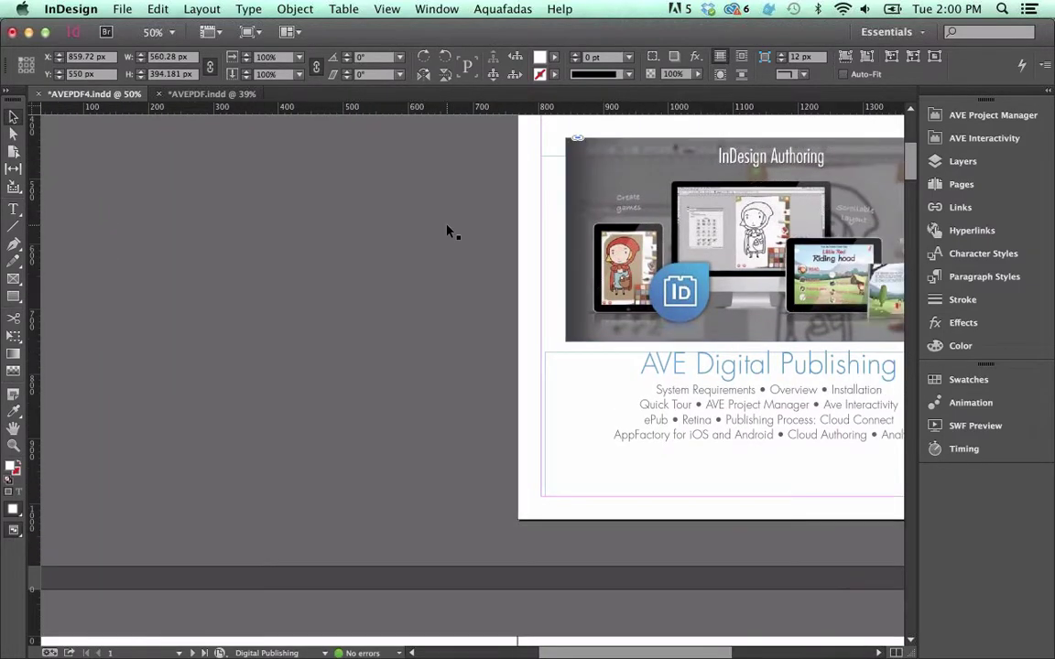
pyautogui.hscroll(5, 448, 229)
pyautogui.scroll(2, 447, 229)
pyautogui.click(369, 243)
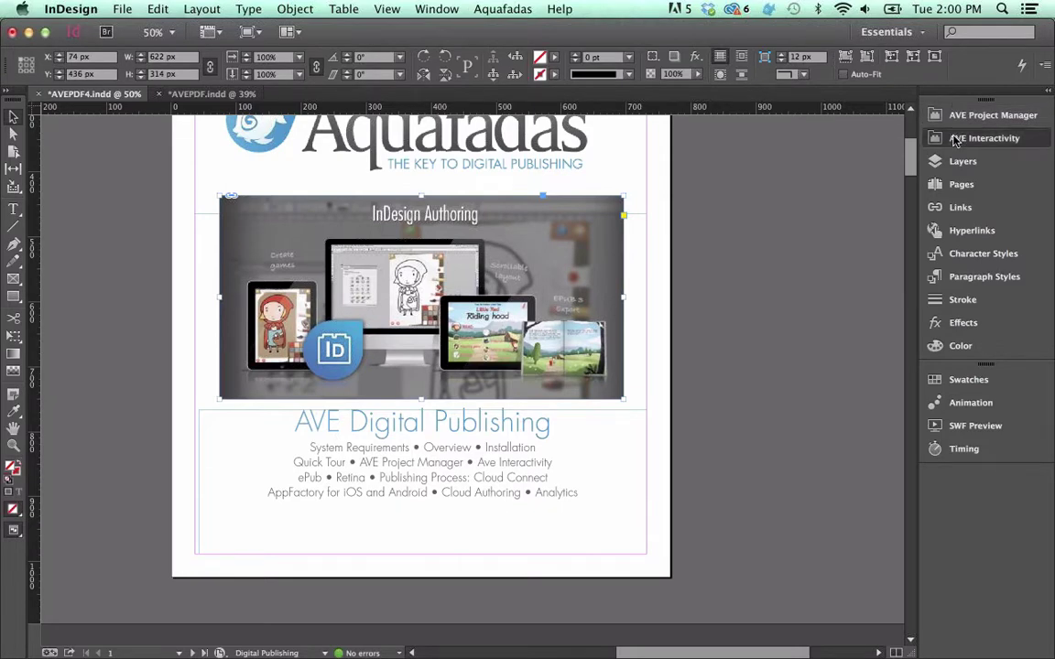
# Convert the cover image into a Simple Slideshow of the three screenshots and enable its animation.
pyautogui.click(955, 139)
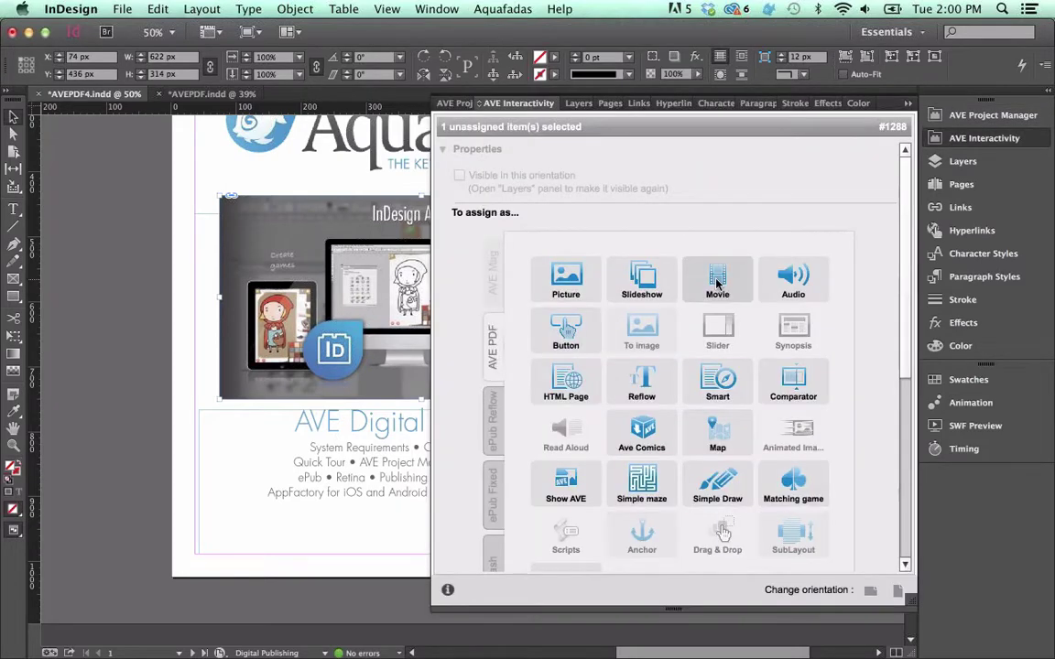
pyautogui.click(640, 284)
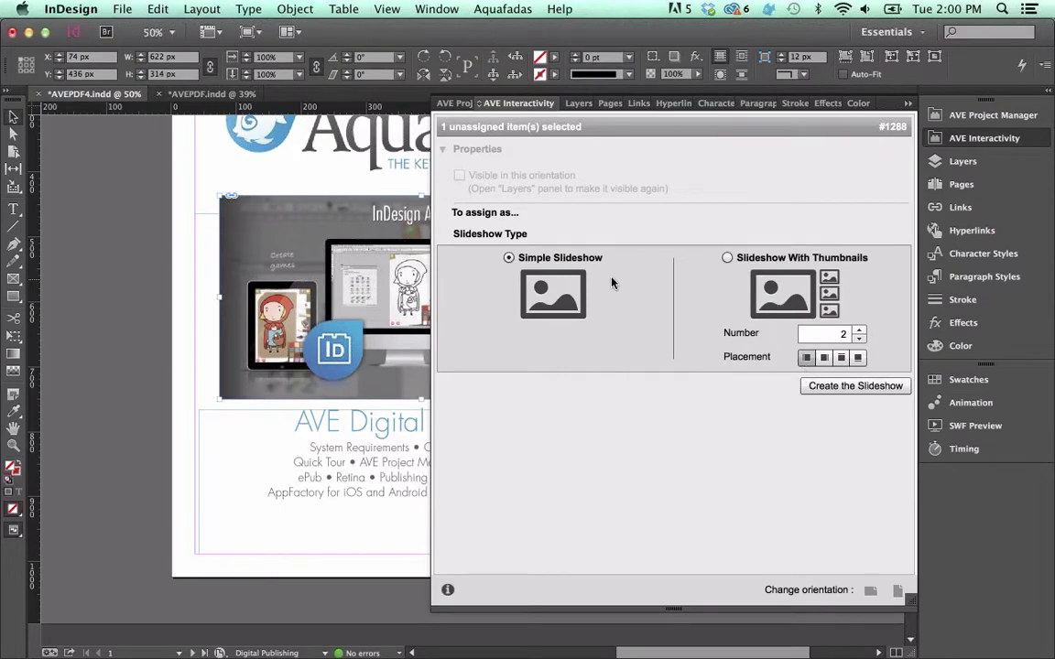
pyautogui.click(835, 388)
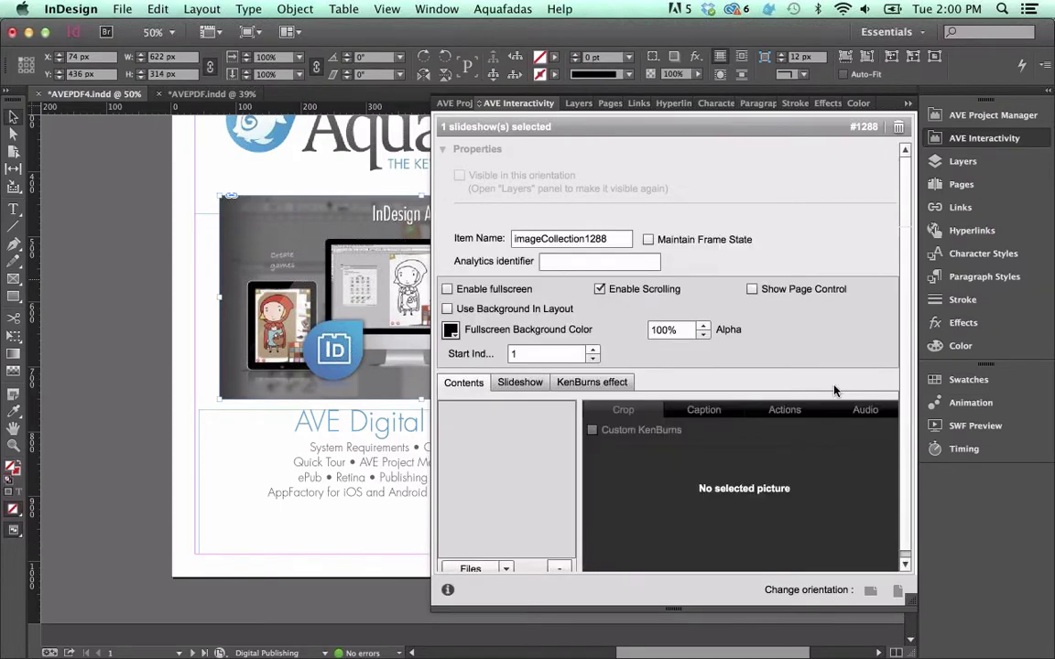
pyautogui.click(483, 565)
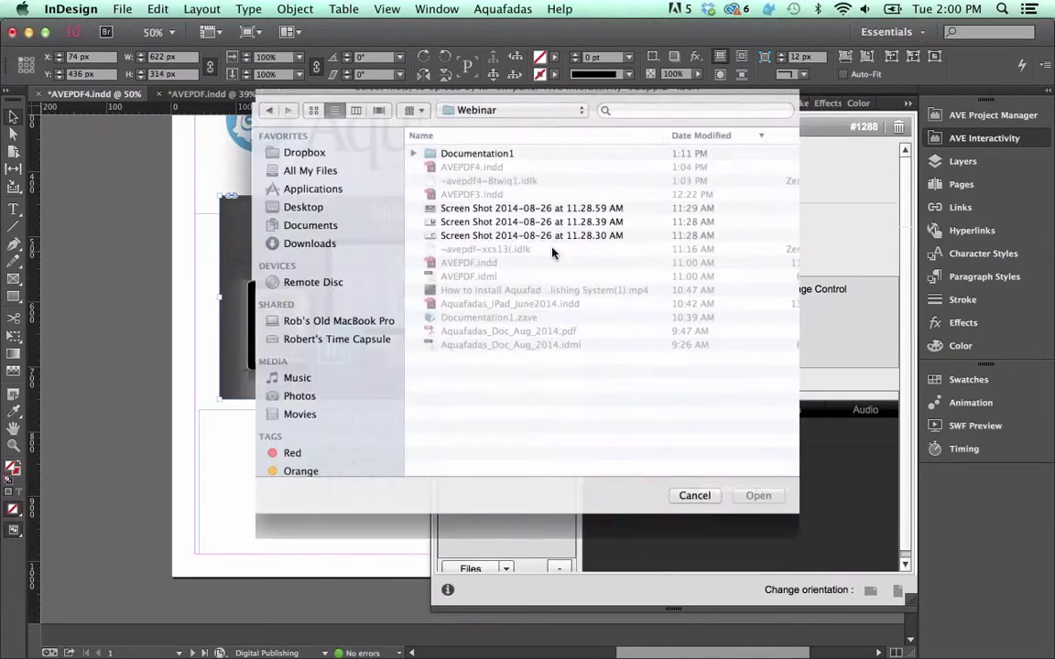
pyautogui.click(536, 263)
pyautogui.keyDown('shift'); pyautogui.click(482, 297); pyautogui.keyUp('shift')
pyautogui.click(779, 511)
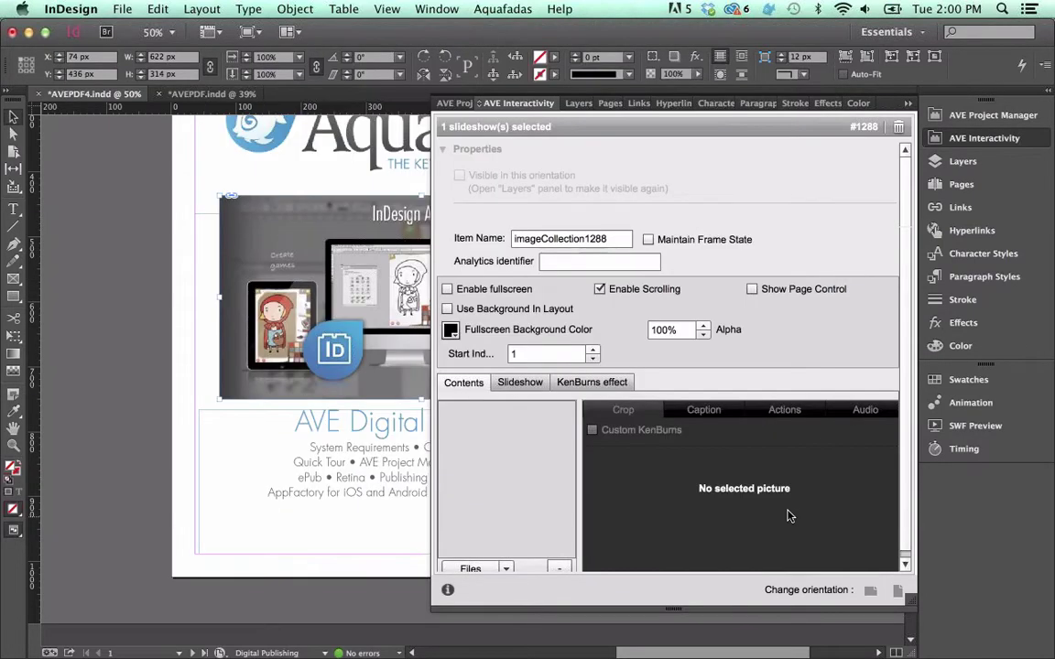
pyautogui.click(520, 382)
pyautogui.click(678, 412)
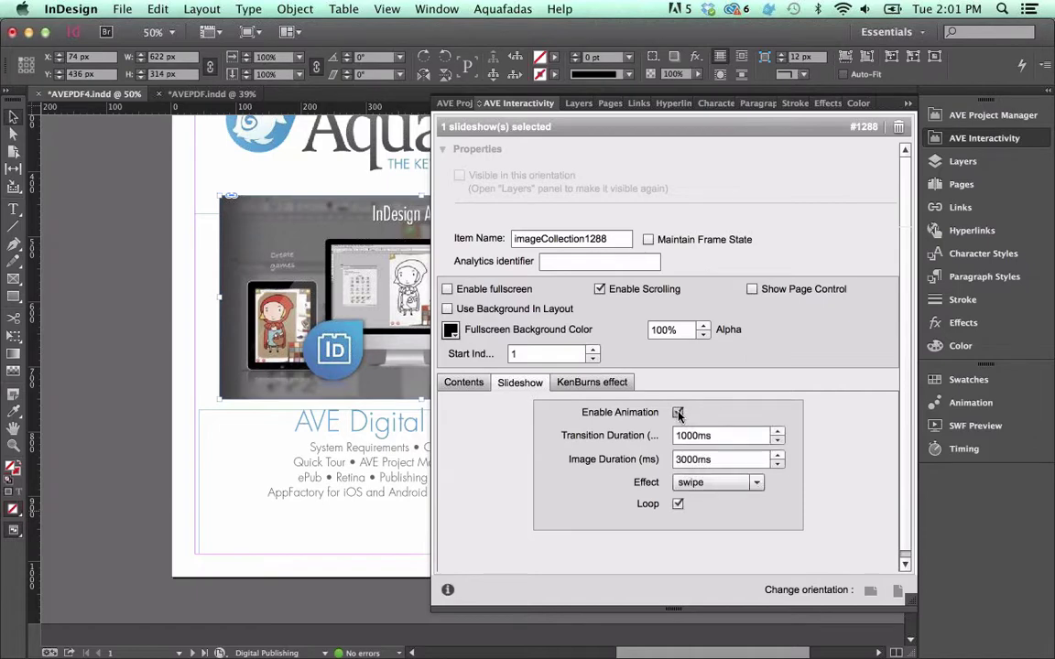
# Enable fullscreen for the slideshow and preview its first image.
pyautogui.click(446, 288)
pyautogui.click(455, 384)
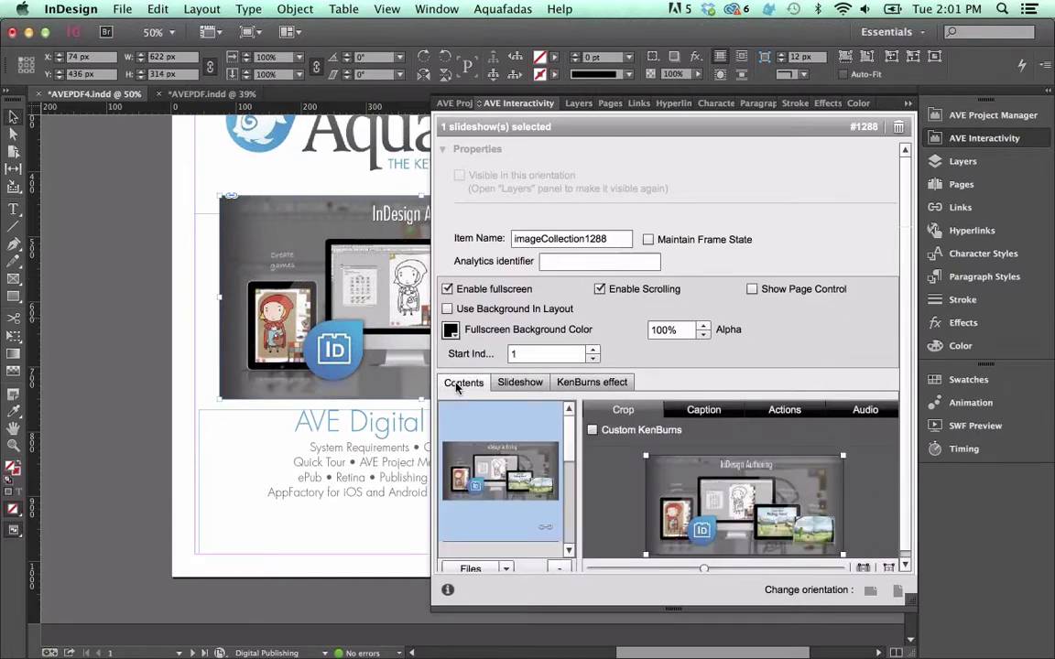
pyautogui.click(499, 478)
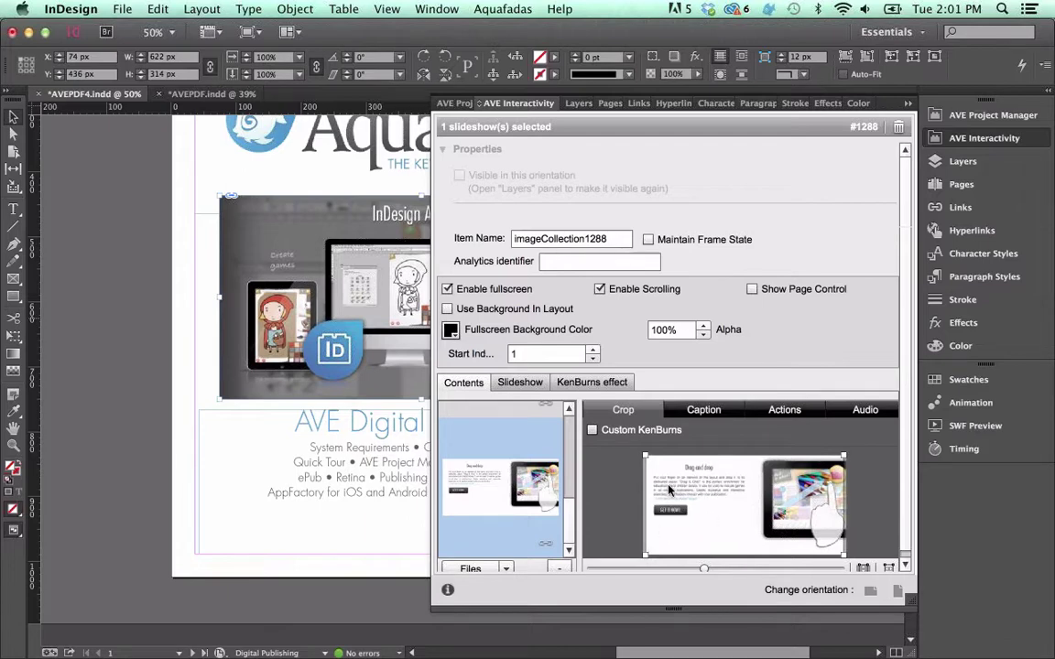
pyautogui.scroll(-2, 559, 458)
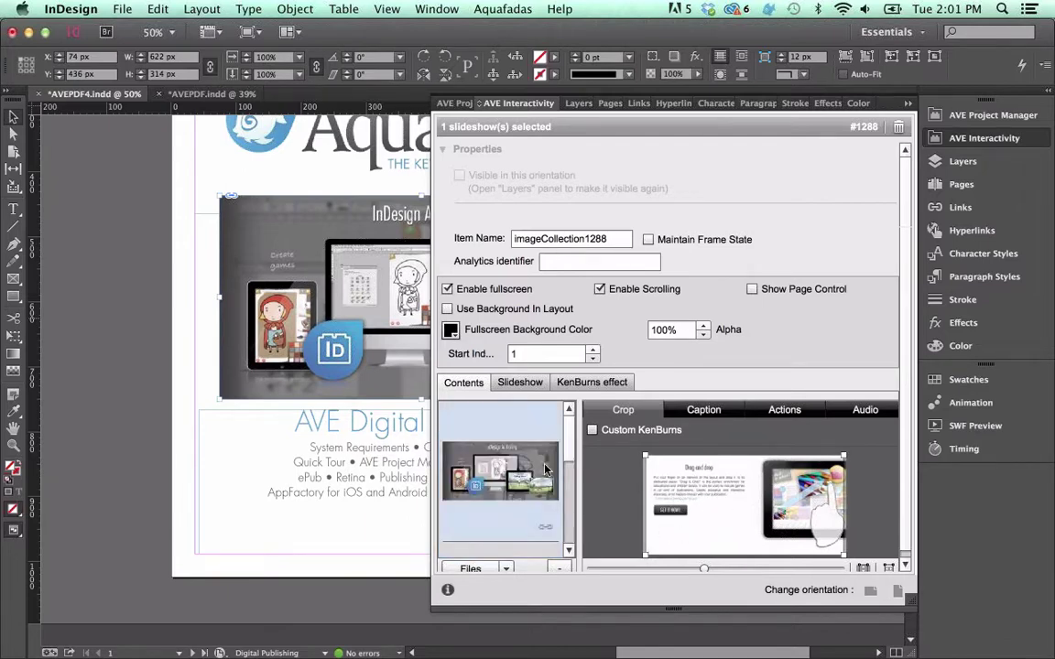
pyautogui.scroll(-2, 565, 454)
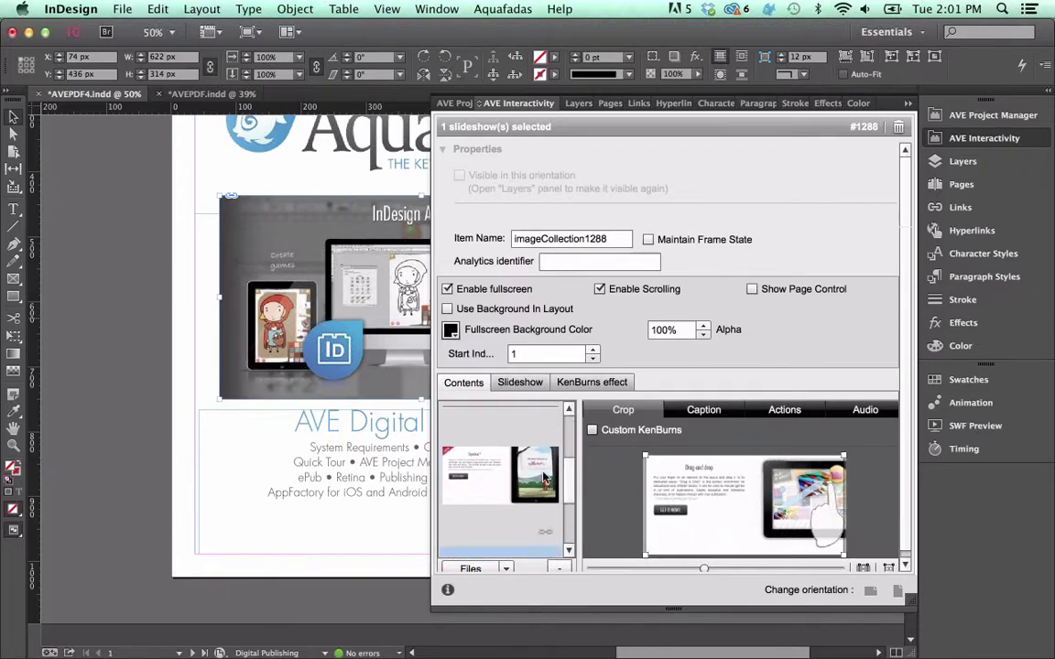
# Add a tap action that executes Go To Web, then close the interactivity settings.
pyautogui.click(785, 410)
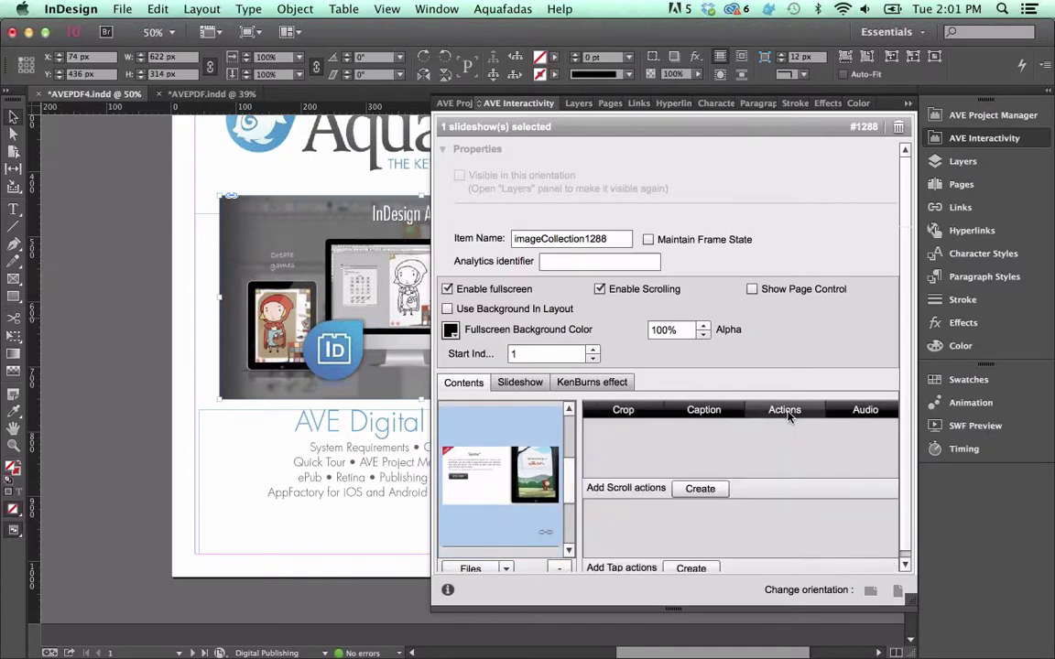
pyautogui.click(691, 568)
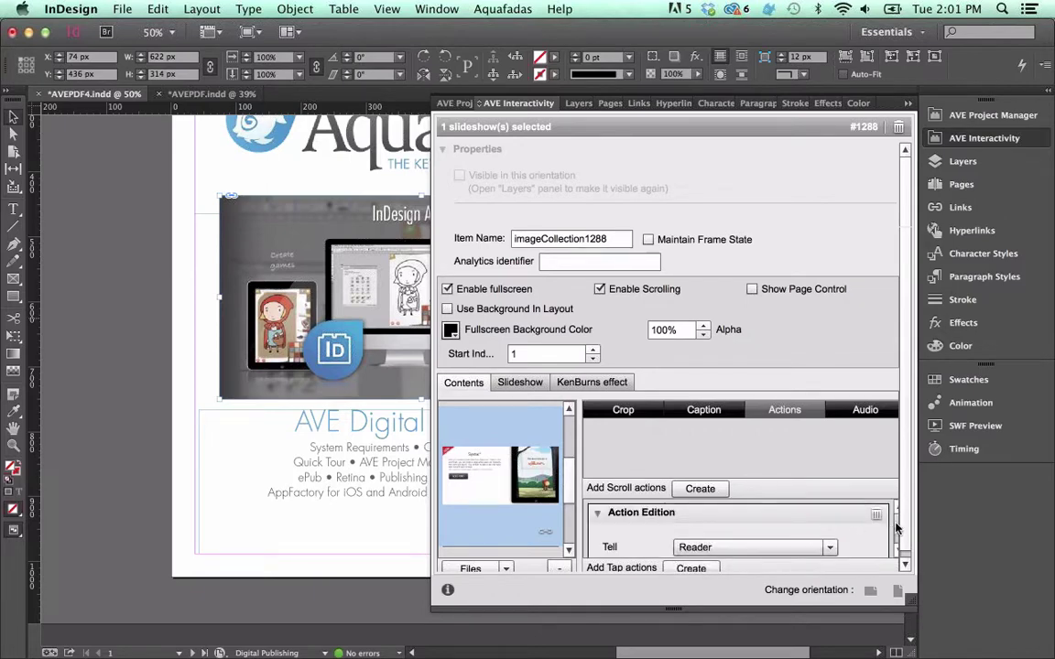
pyautogui.scroll(-2, 897, 528)
pyautogui.click(829, 533)
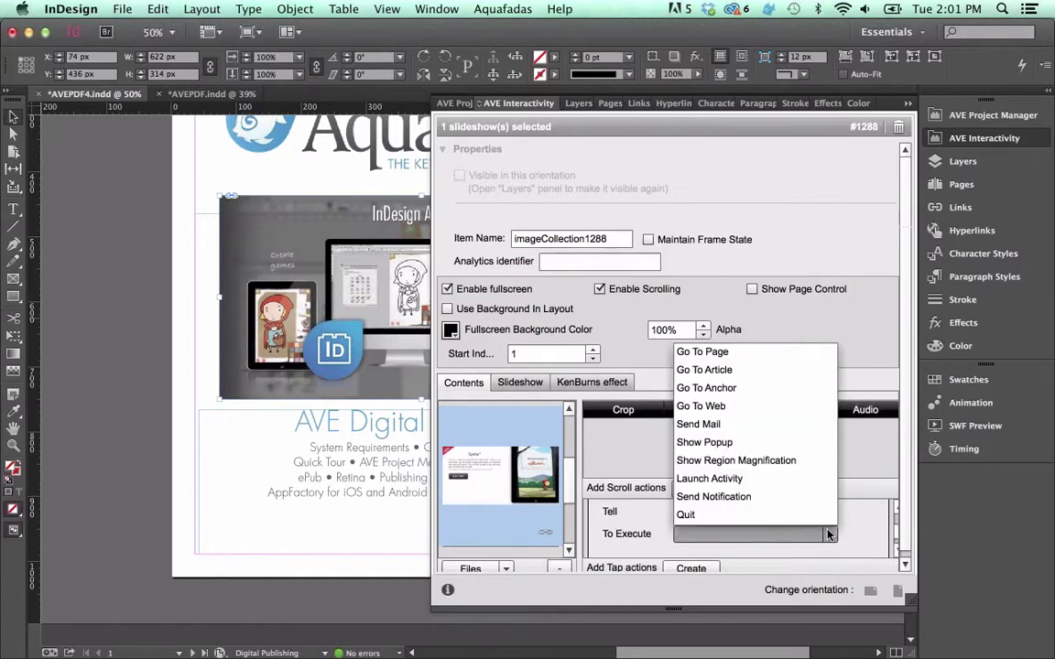
pyautogui.click(701, 405)
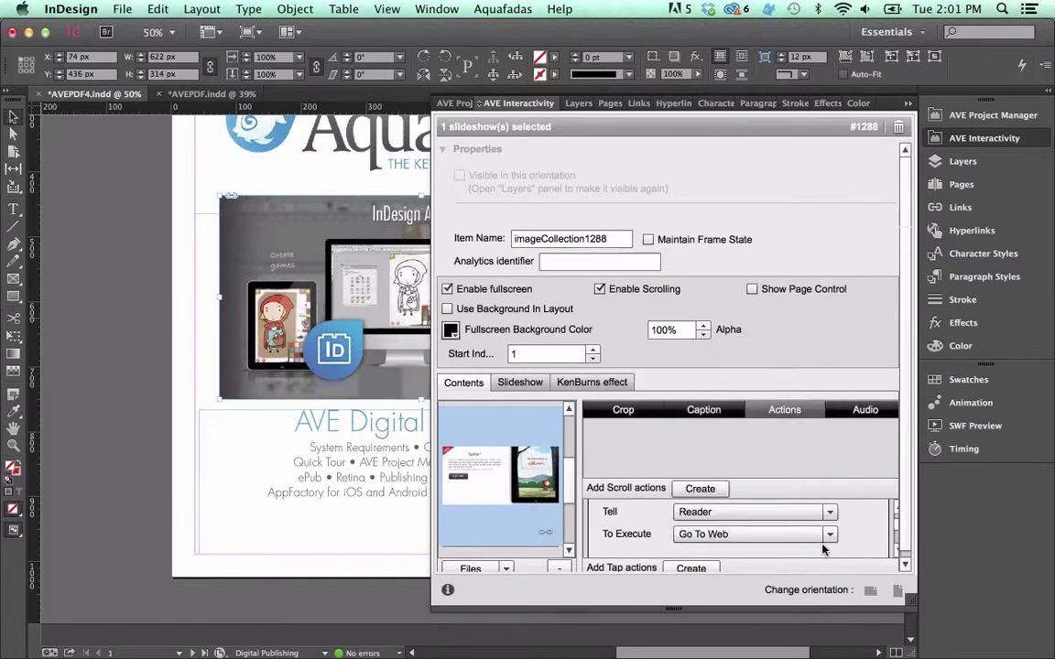
pyautogui.scroll(-2, 895, 536)
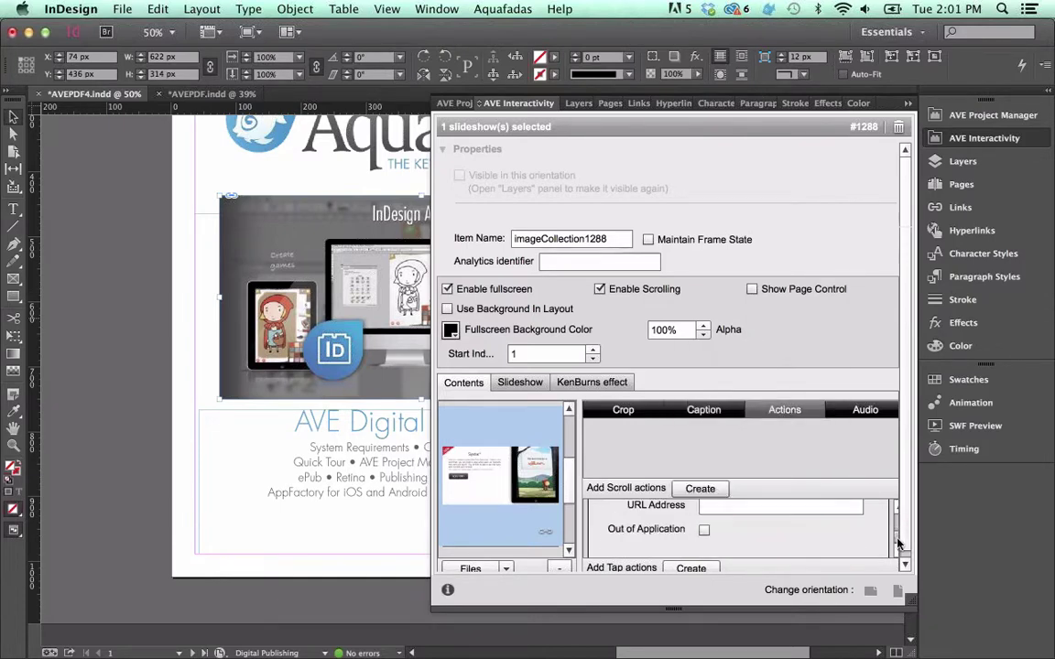
pyautogui.click(984, 142)
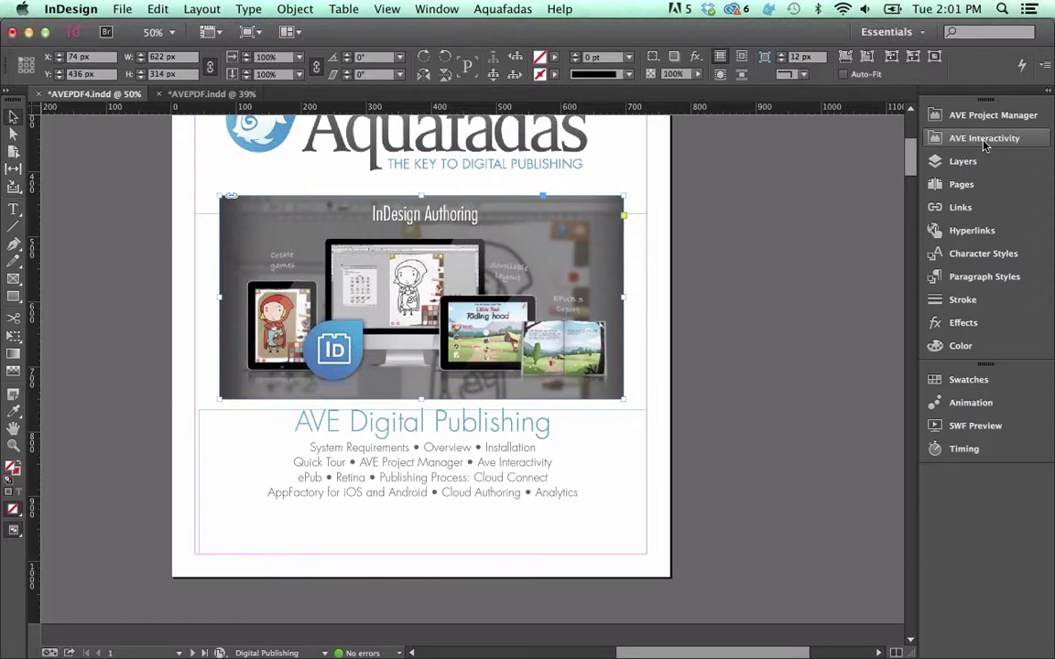
# Fit the page in the window, scroll to the Installation Guide page, and select the 'Click here to watch' link frame.
pyautogui.press('super+0')
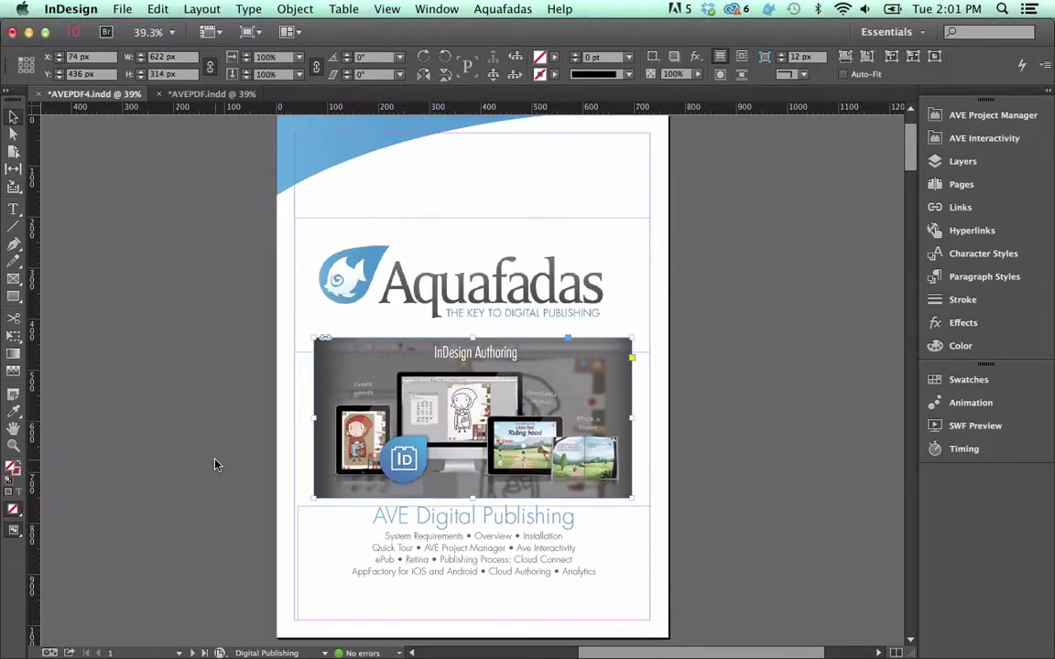
pyautogui.scroll(-15, 216, 464)
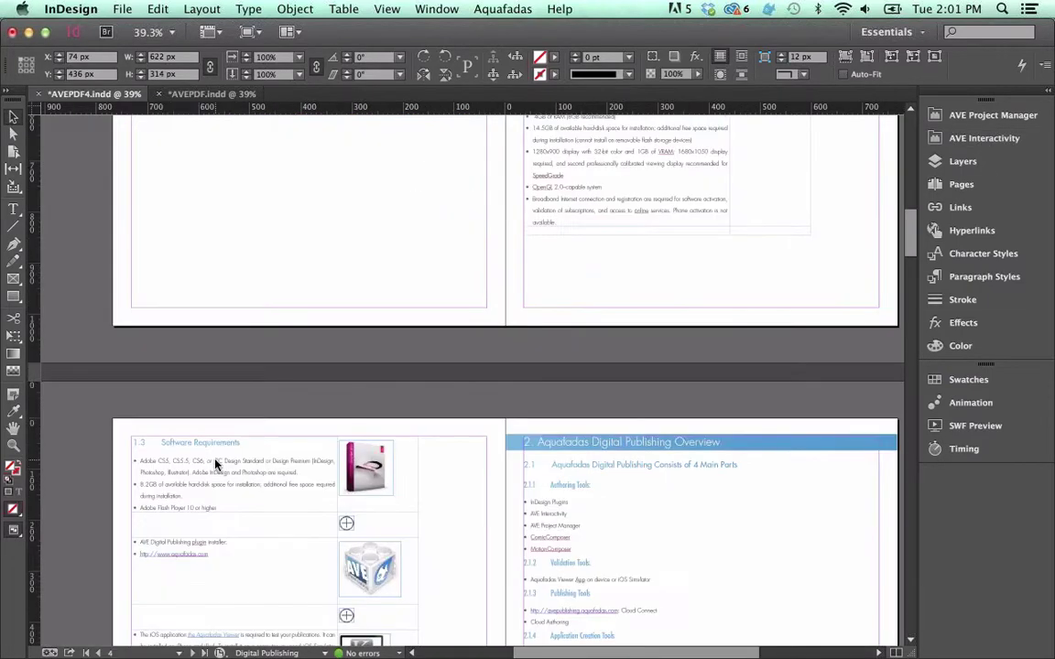
pyautogui.scroll(-10, 216, 464)
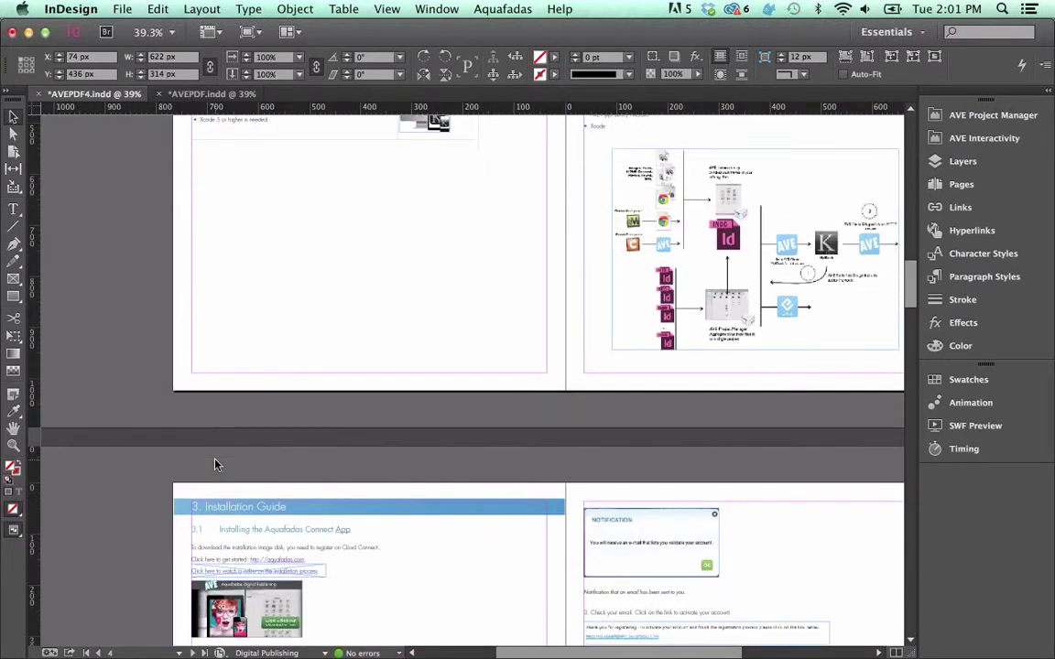
pyautogui.scroll(-1, 216, 464)
pyautogui.click(232, 387)
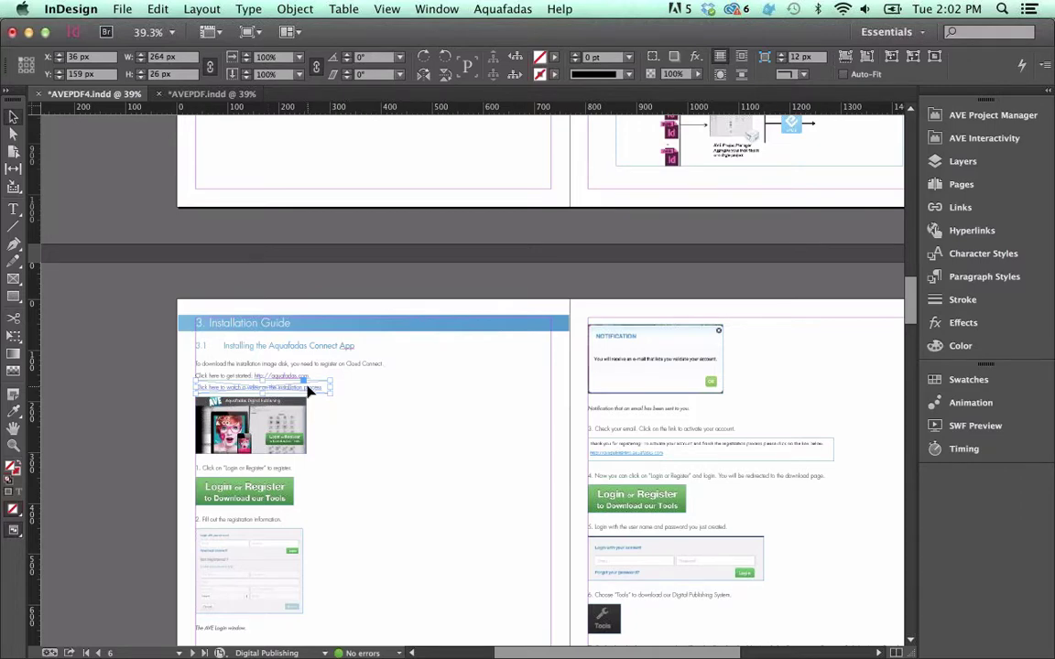
# Turn the link frame into a button whose tap action shows a Fullscreen popup.
pyautogui.click(978, 142)
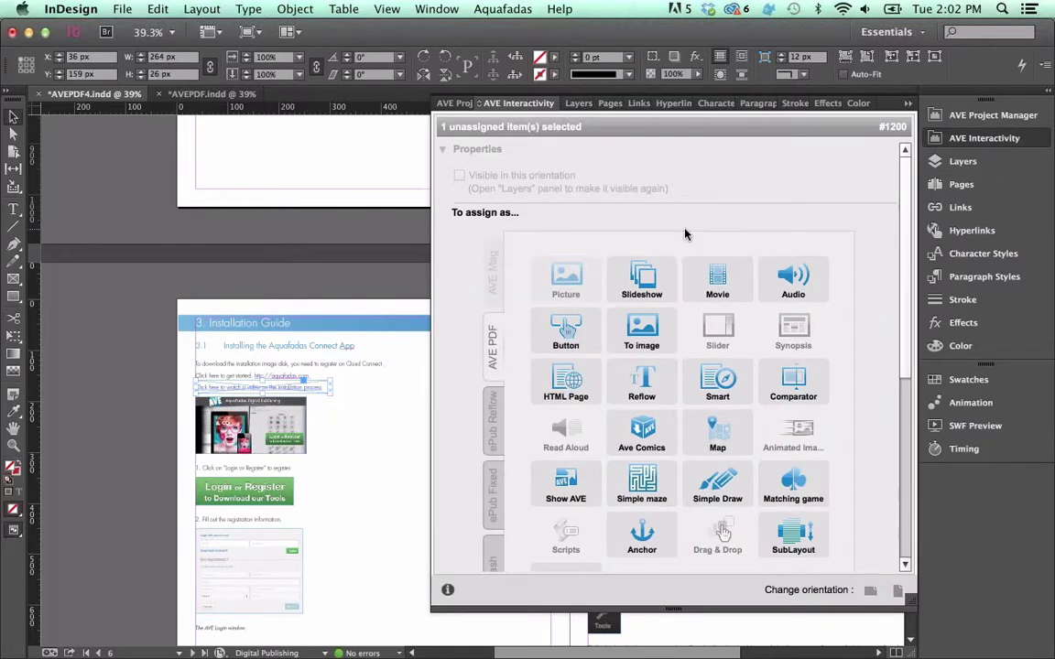
pyautogui.click(568, 334)
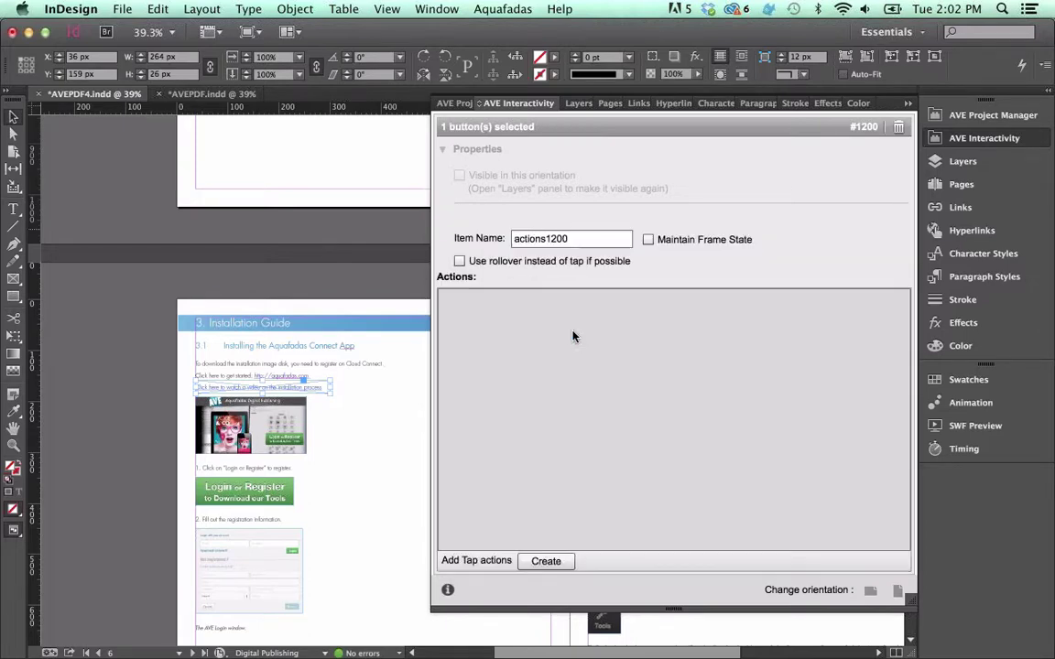
pyautogui.click(547, 561)
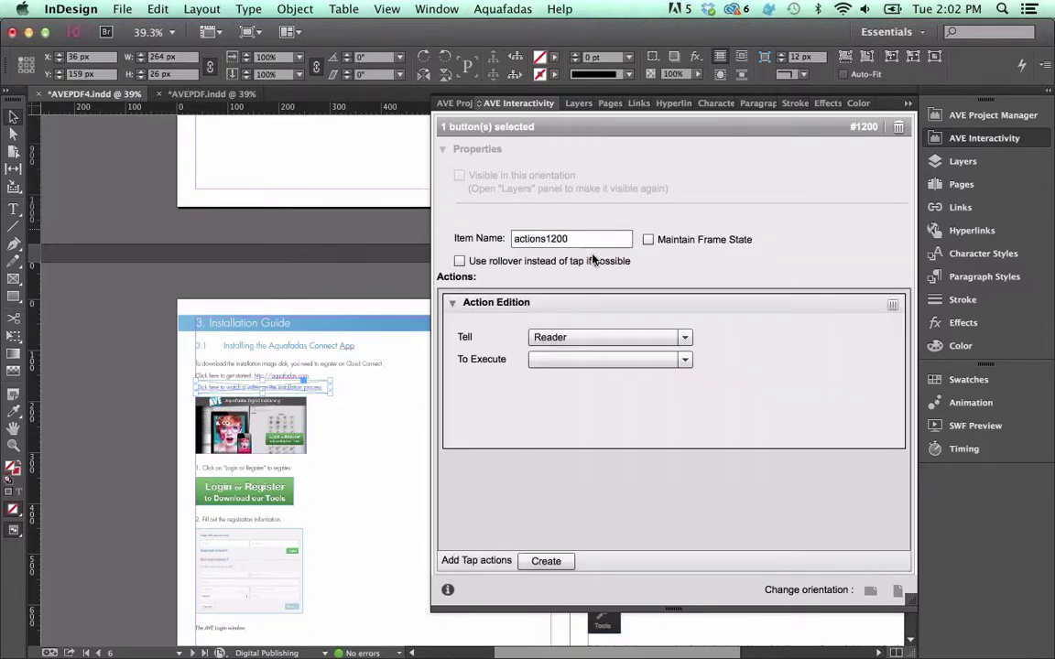
pyautogui.click(570, 359)
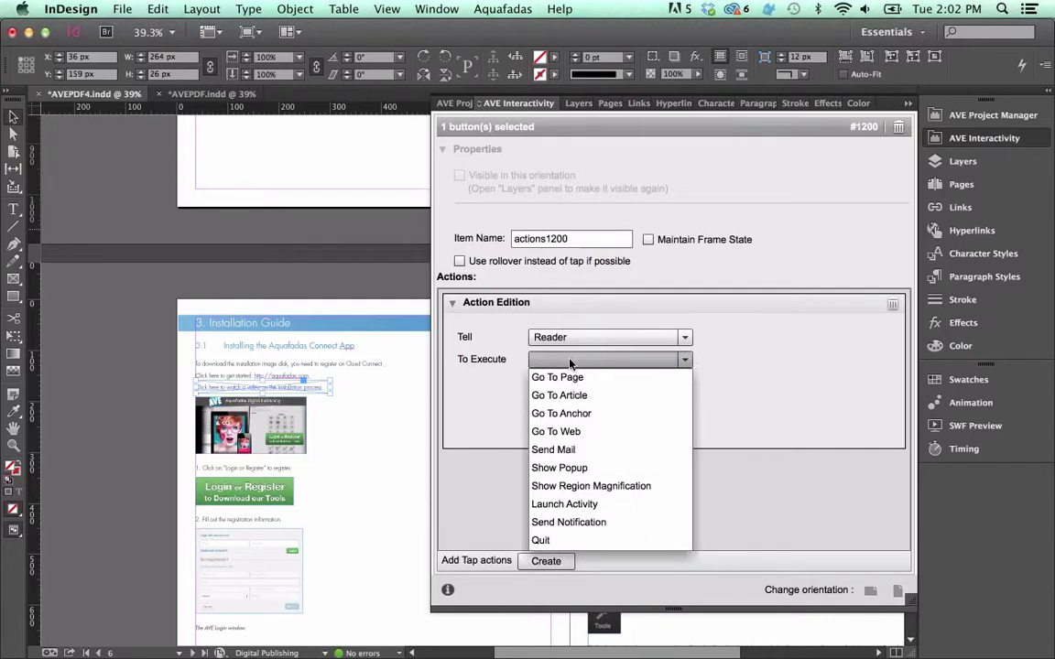
pyautogui.click(565, 468)
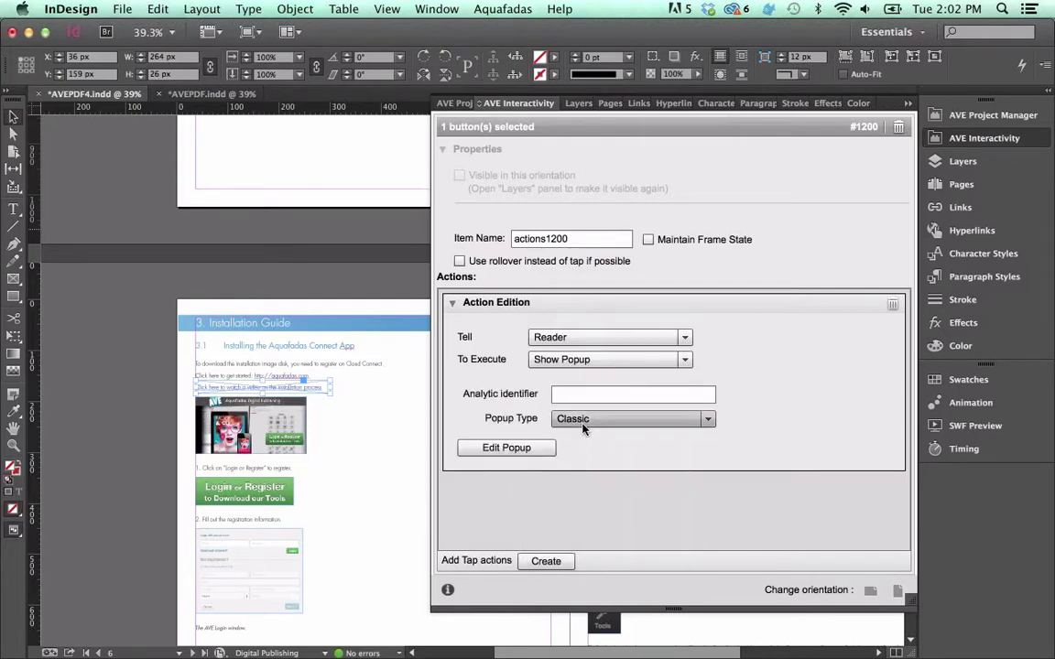
pyautogui.click(583, 423)
pyautogui.click(587, 474)
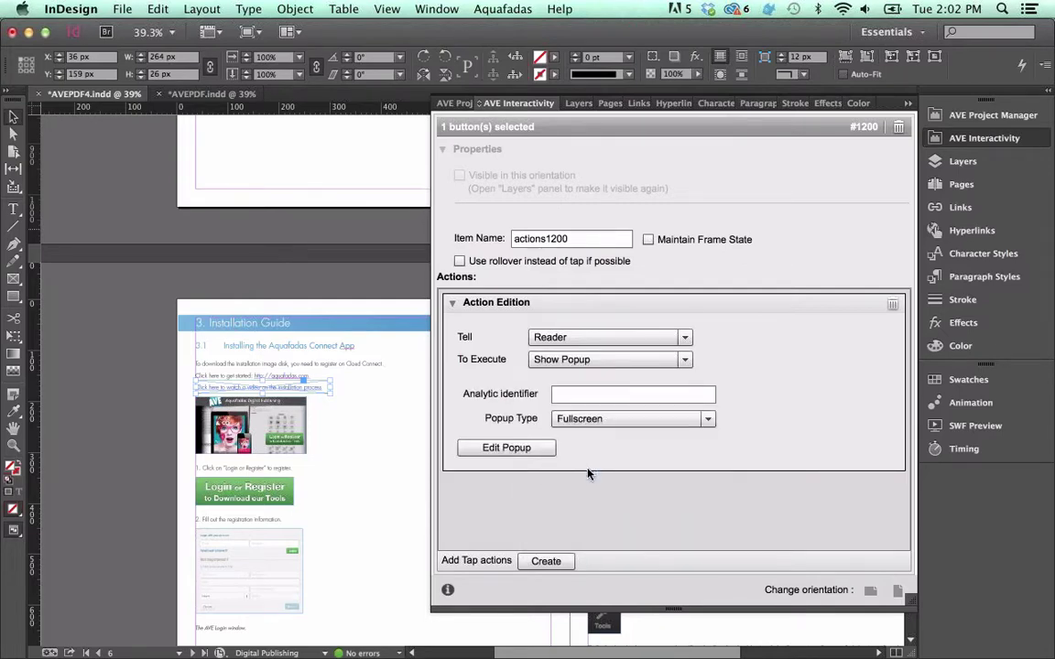
# Fill the popup with a Movie of the installation video, with Auto Play and Fullscreen enabled.
pyautogui.click(508, 449)
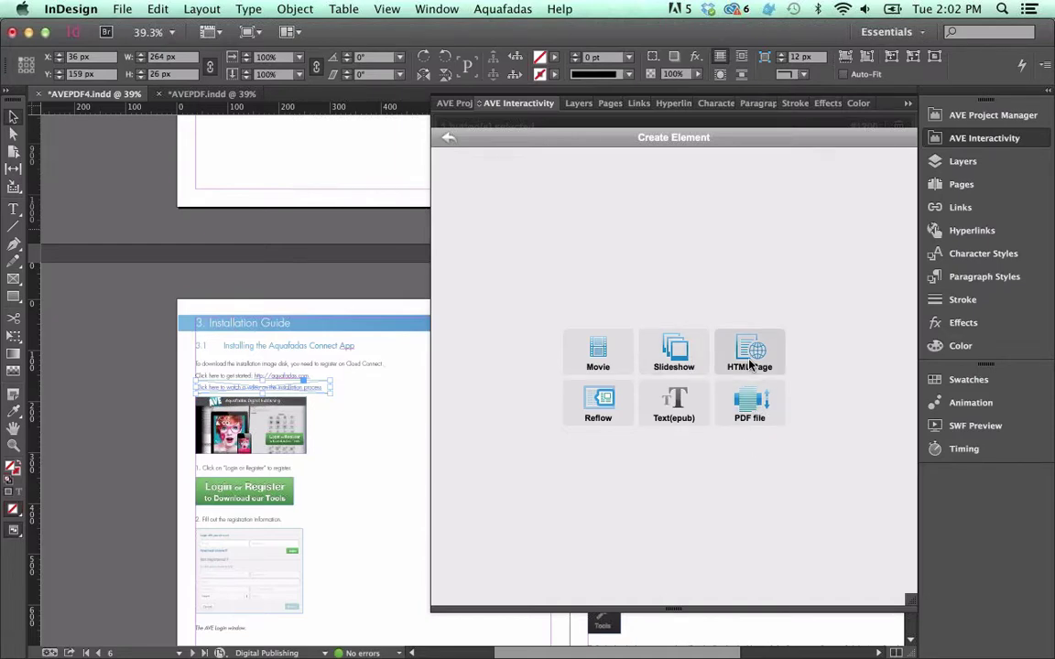
pyautogui.click(600, 359)
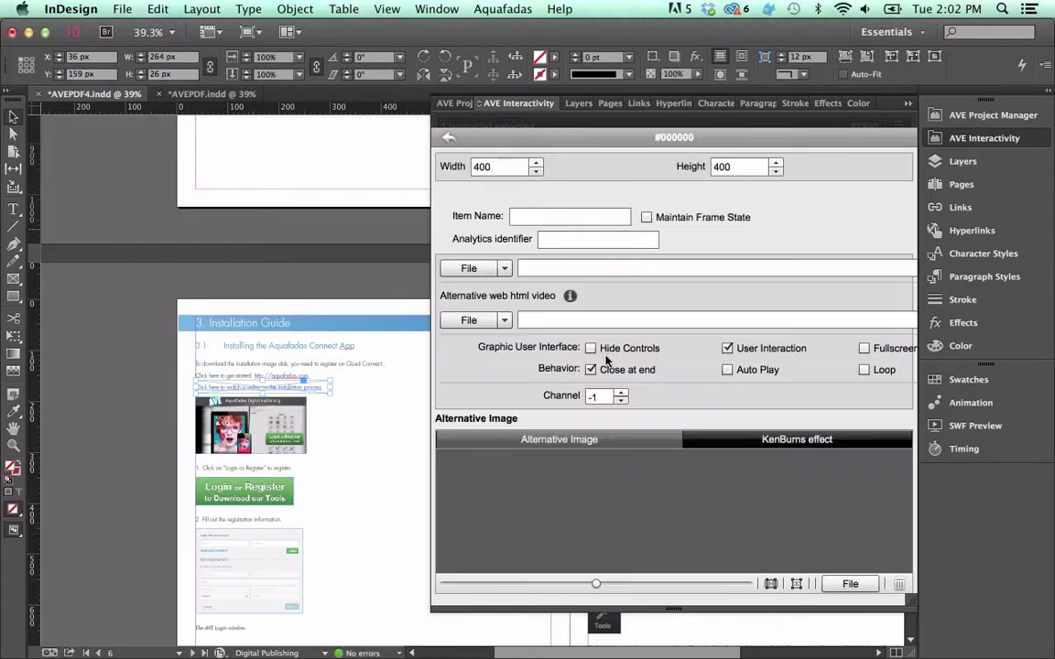
pyautogui.click(472, 269)
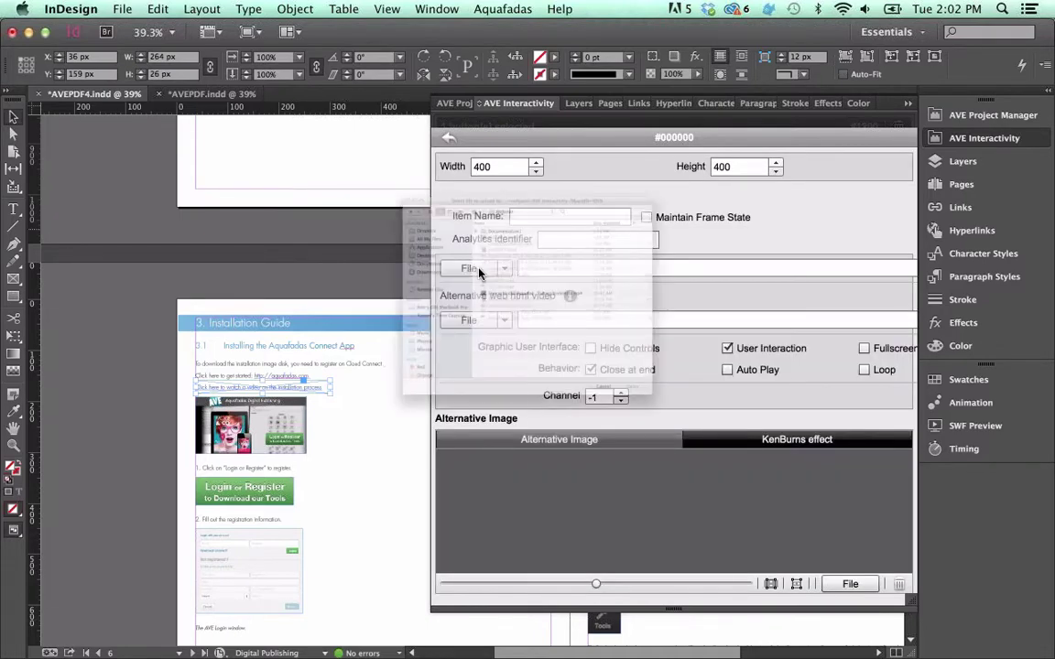
pyautogui.doubleClick(477, 291)
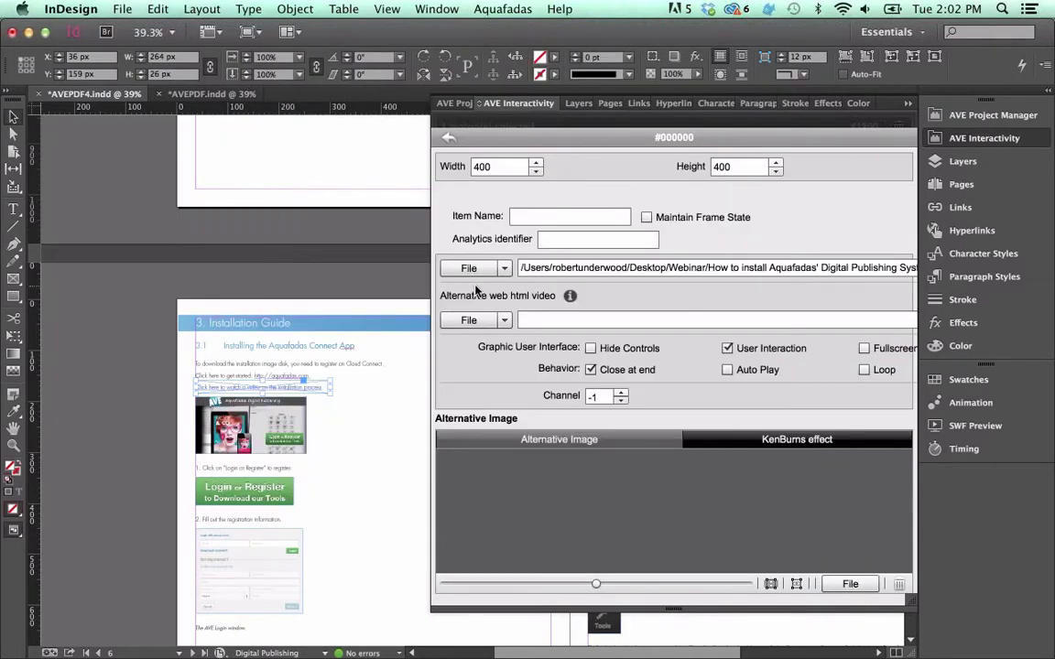
pyautogui.click(727, 370)
pyautogui.click(864, 350)
# Close the interactivity settings and scroll back up the document.
pyautogui.click(984, 139)
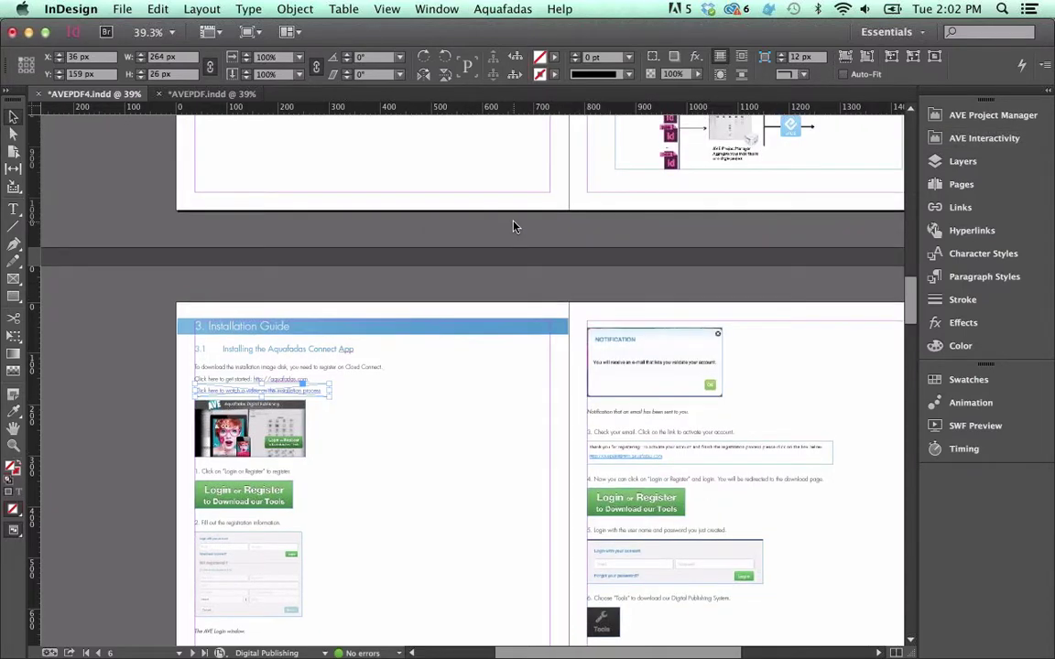
pyautogui.scroll(3, 513, 226)
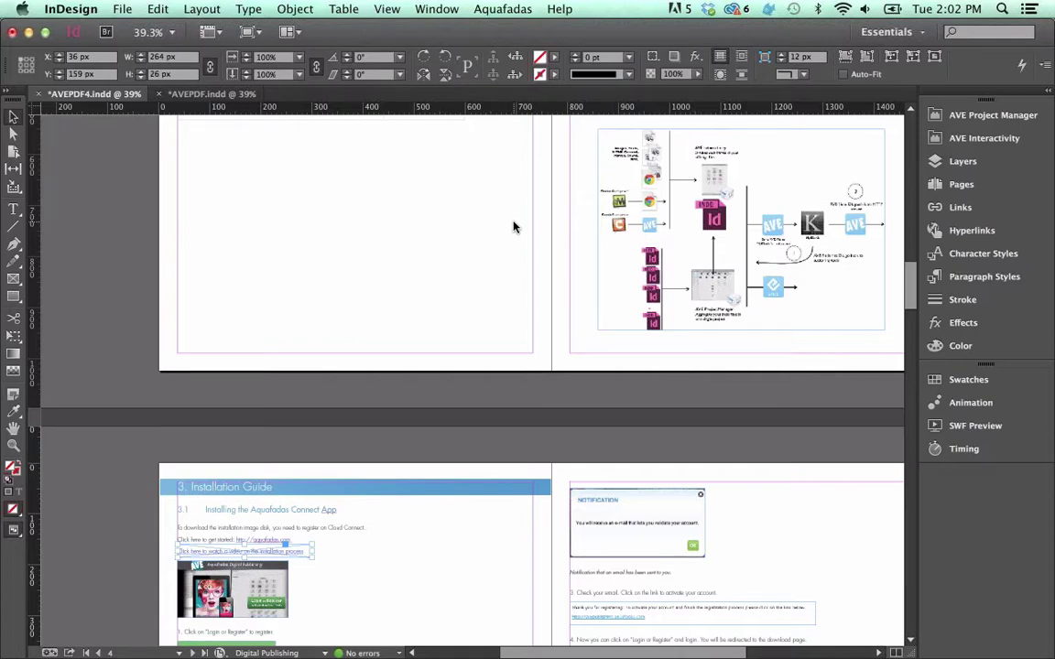
pyautogui.scroll(2, 514, 226)
pyautogui.scroll(10, 514, 226)
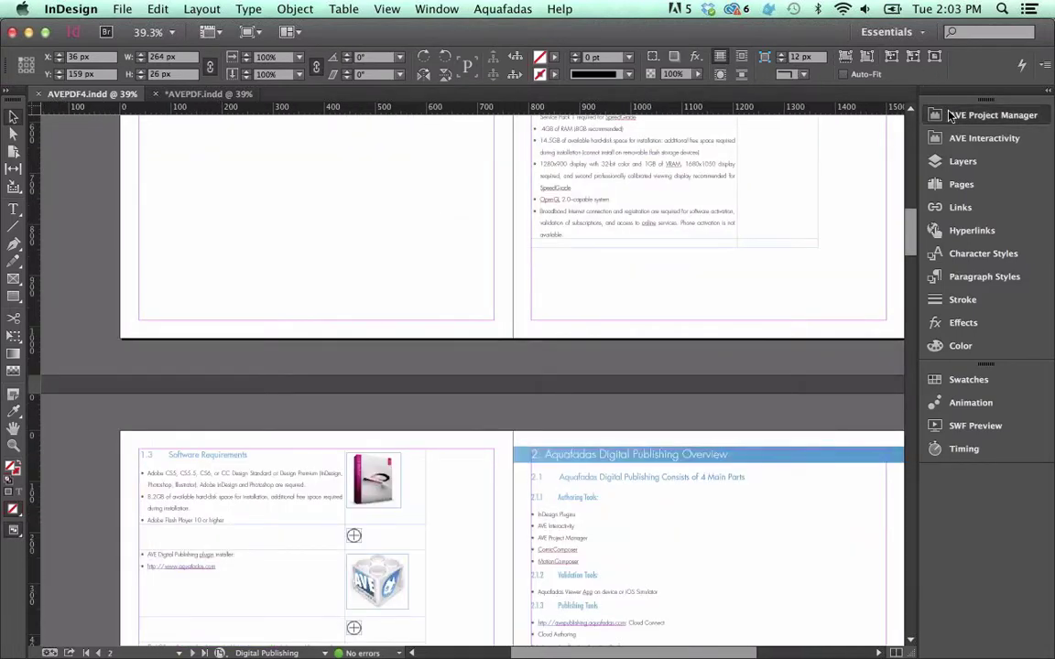
# Generate the AVEPDF4 AVE project, including missing articles, and switch to the iOS Simulator.
pyautogui.click(950, 115)
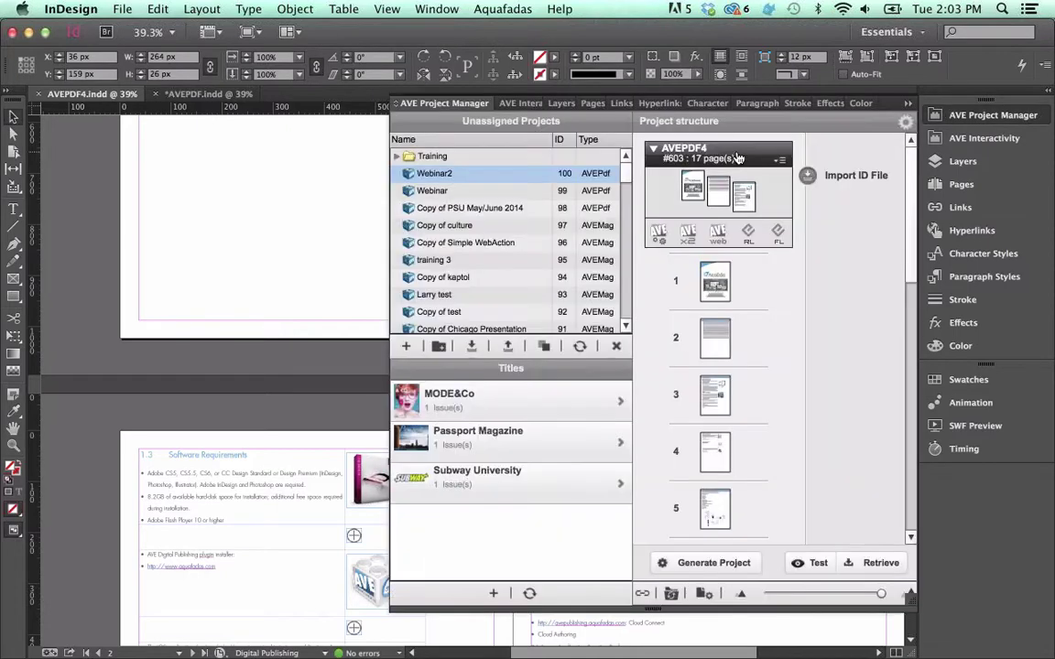
pyautogui.click(720, 565)
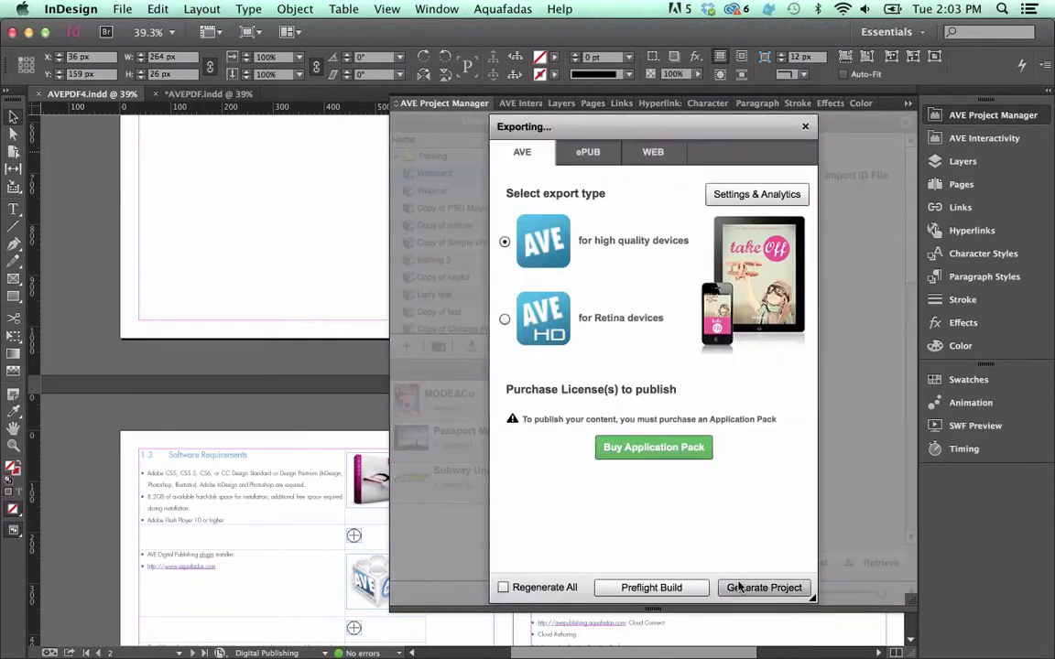
pyautogui.click(744, 589)
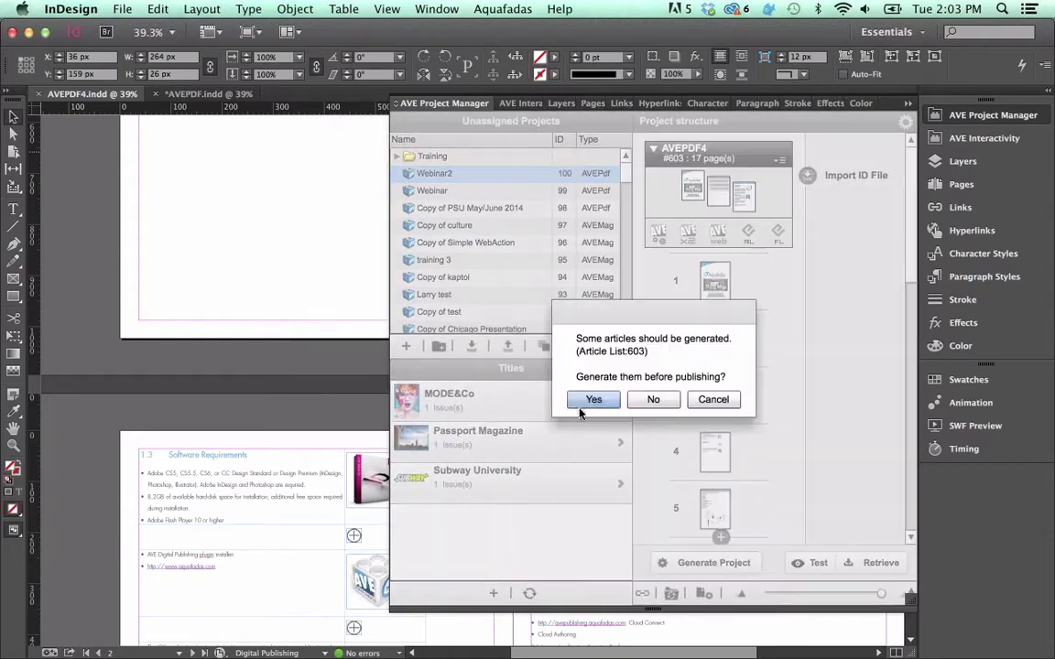
pyautogui.click(593, 401)
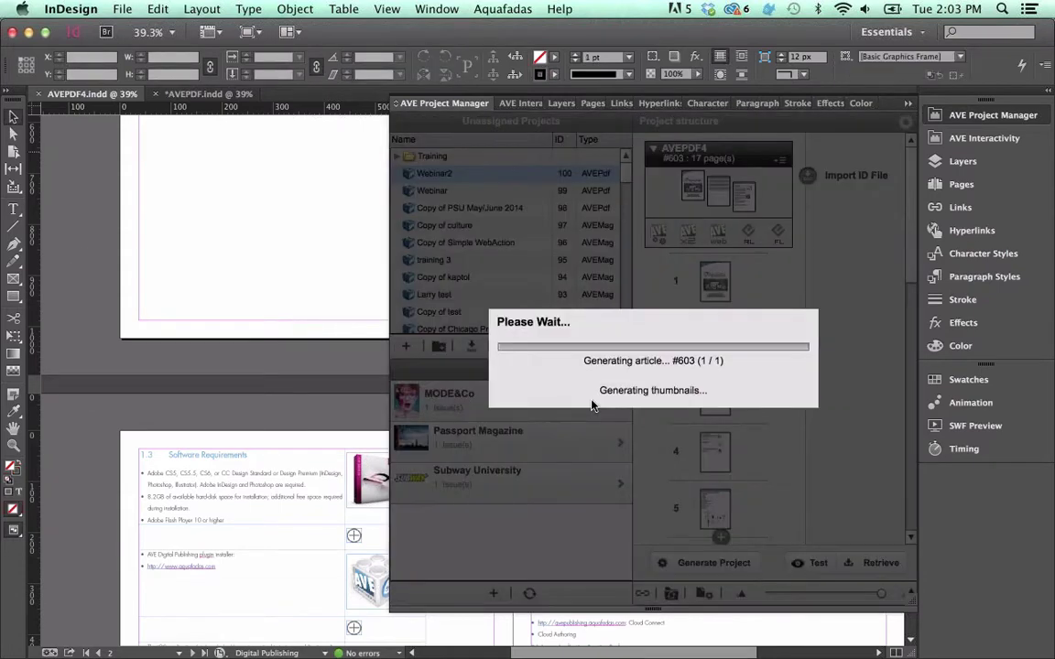
pyautogui.press('super+Tab')
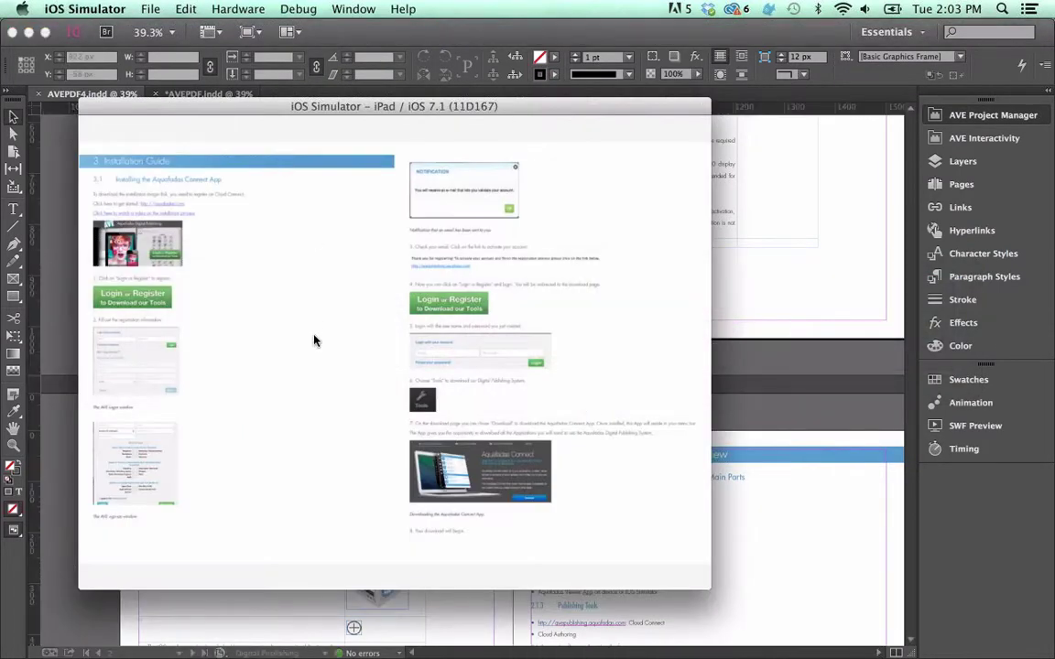
# Page through the documentation preview to the Installation Guide, then play and close its popup video.
pyautogui.moveTo(315, 344); pyautogui.dragTo(577, 355)
pyautogui.click(340, 499)
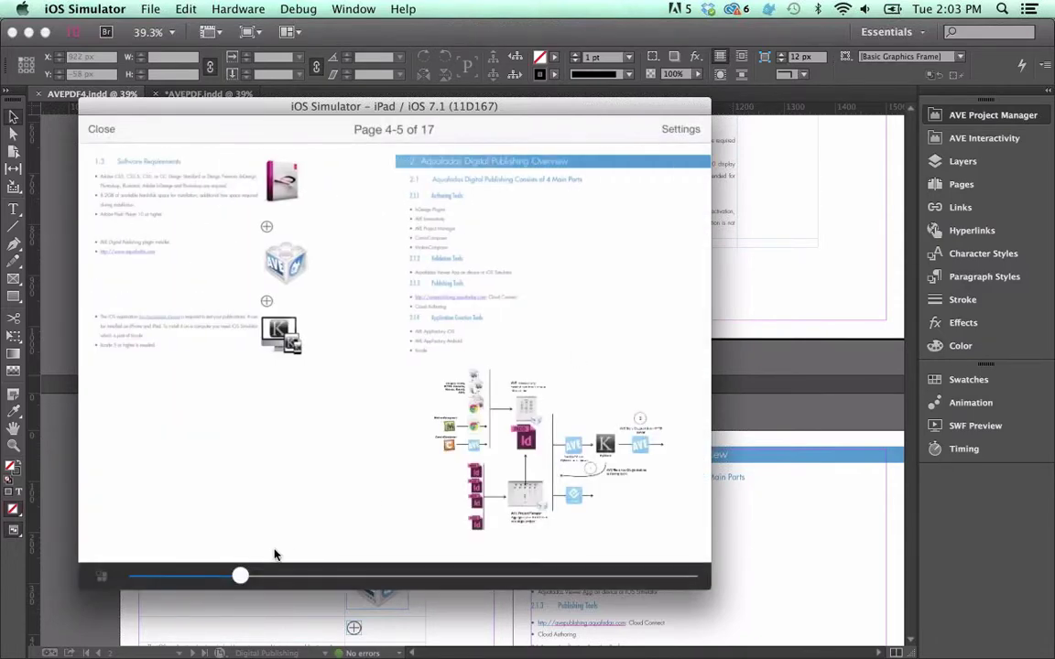
pyautogui.moveTo(236, 574); pyautogui.dragTo(100, 579)
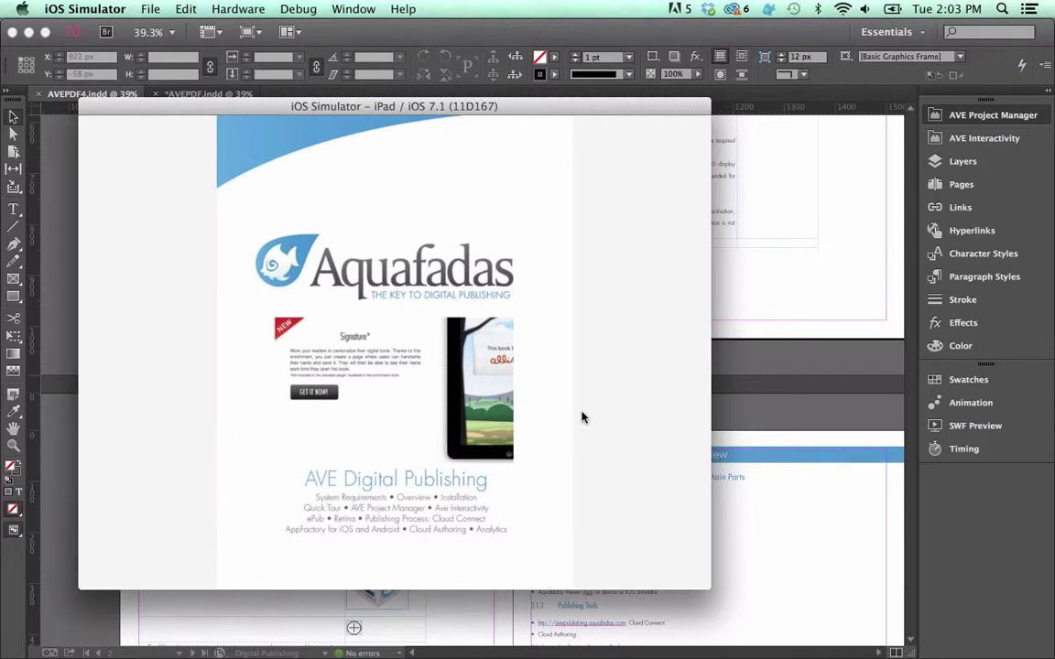
pyautogui.click(456, 497)
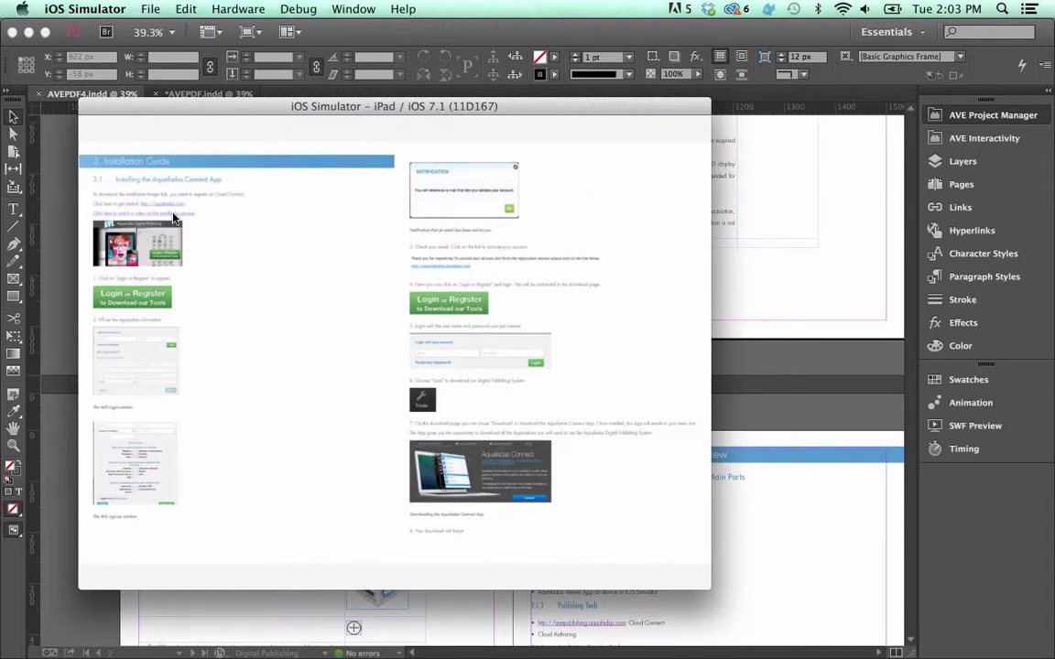
pyautogui.click(173, 217)
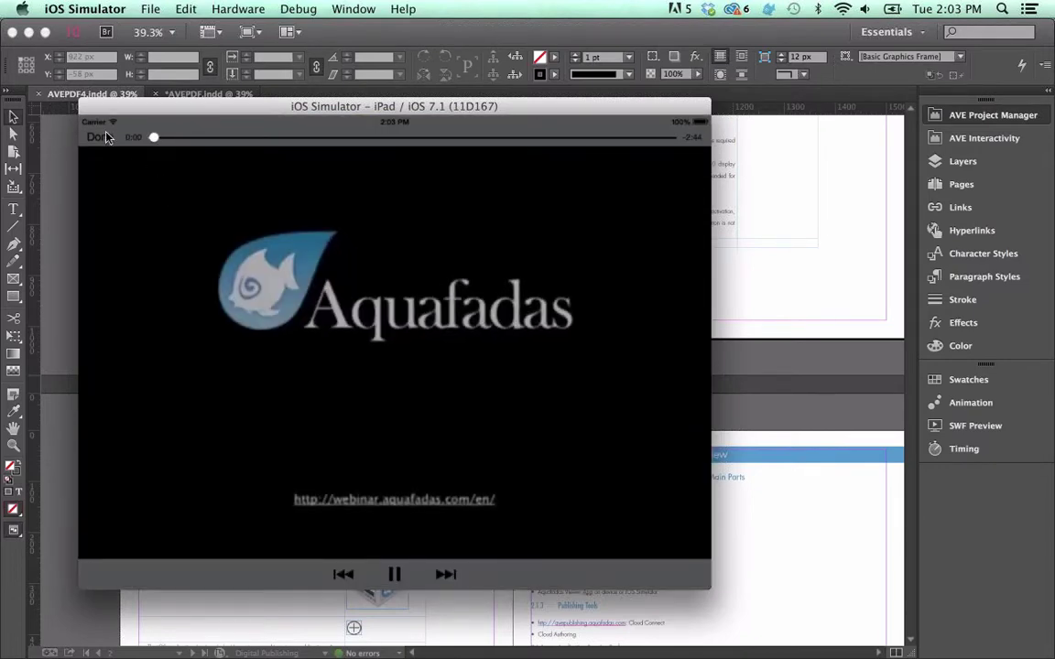
pyautogui.click(99, 137)
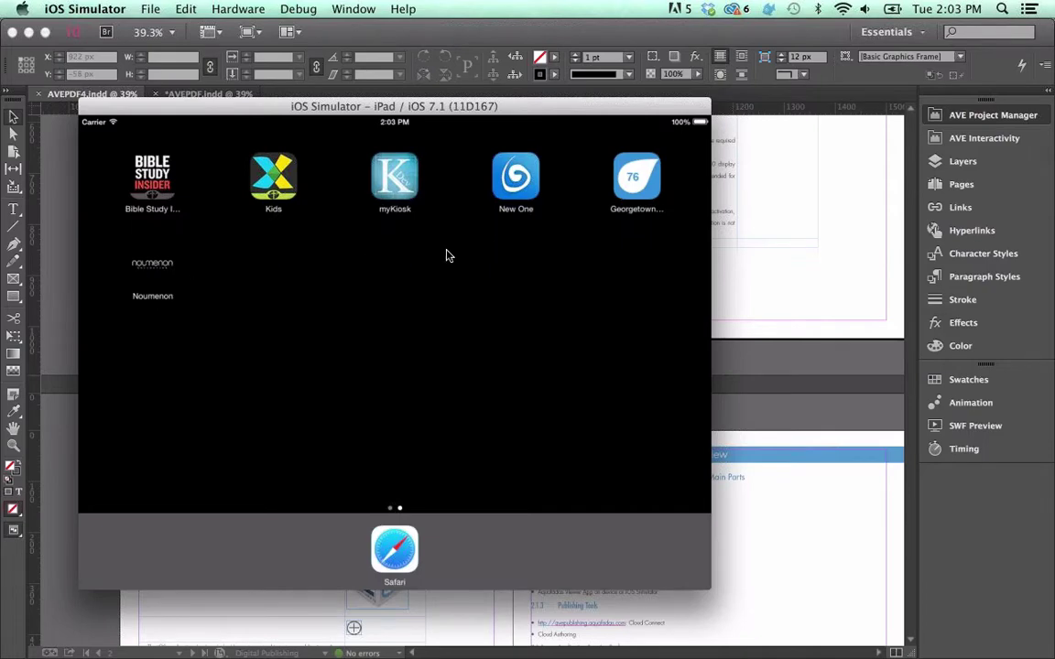
# Open the Webinar document in Aquafadas Viewer, zoom into System Requirements, and page forward.
pyautogui.click(518, 190)
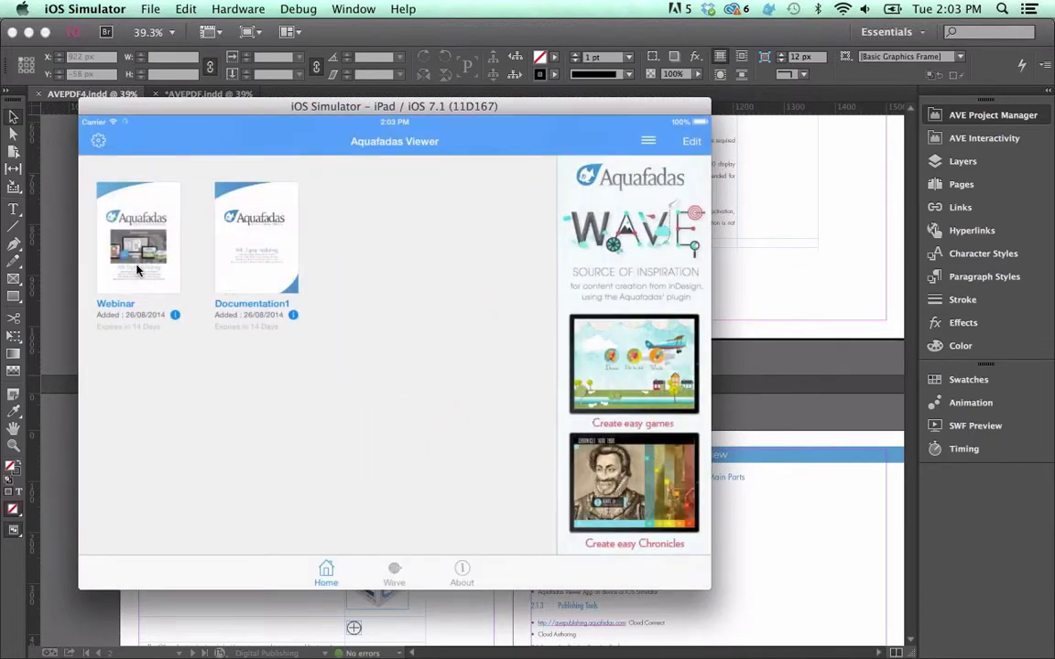
pyautogui.click(138, 261)
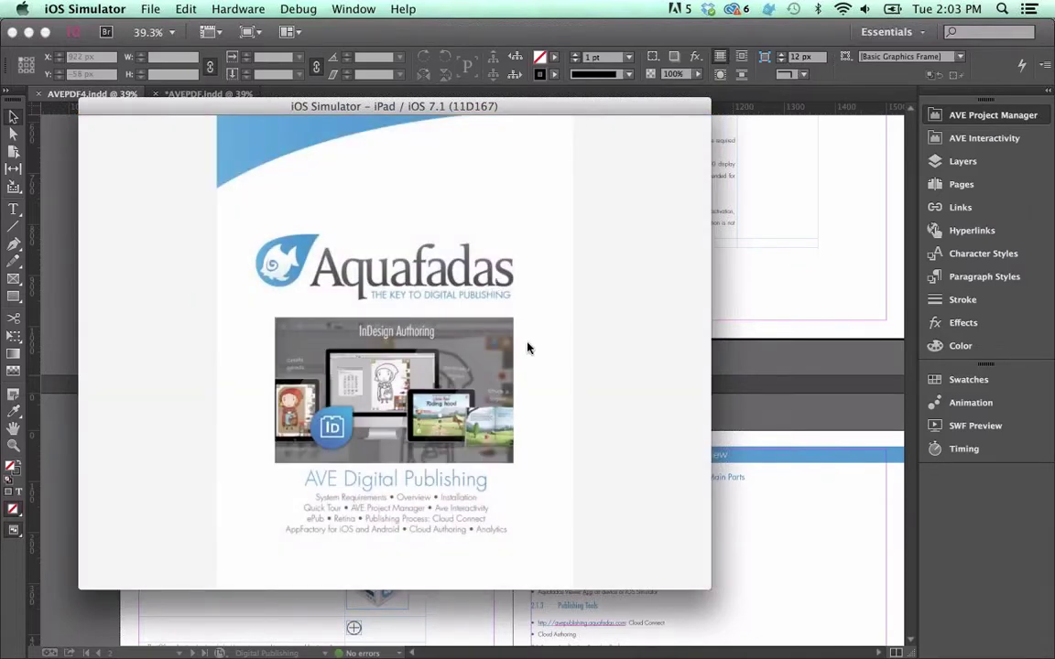
pyautogui.moveTo(528, 348); pyautogui.dragTo(288, 318)
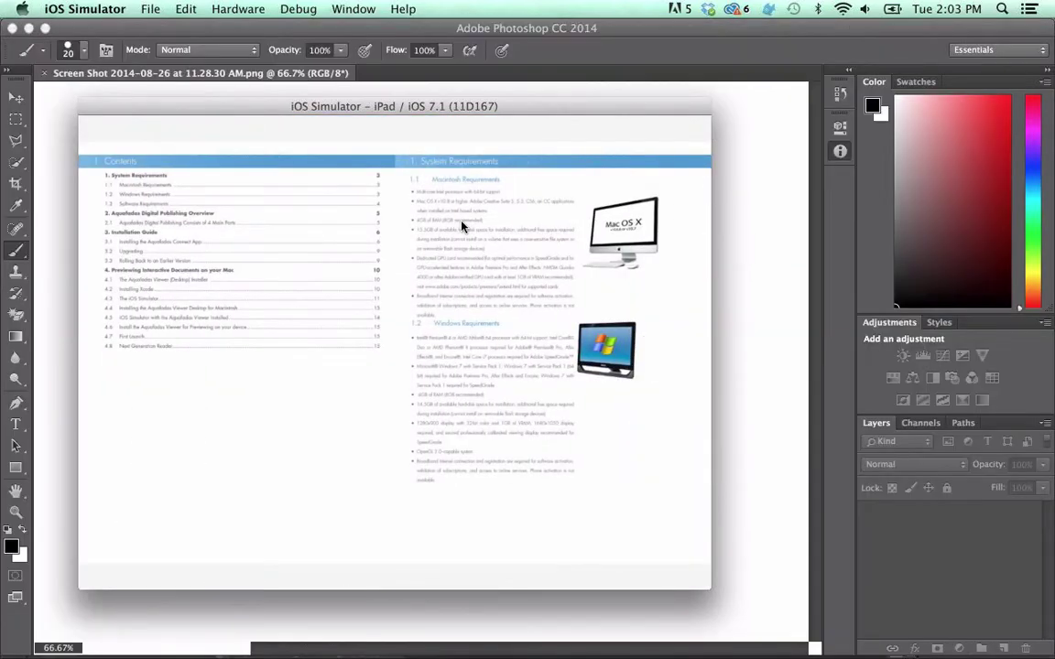
pyautogui.doubleClick(463, 226)
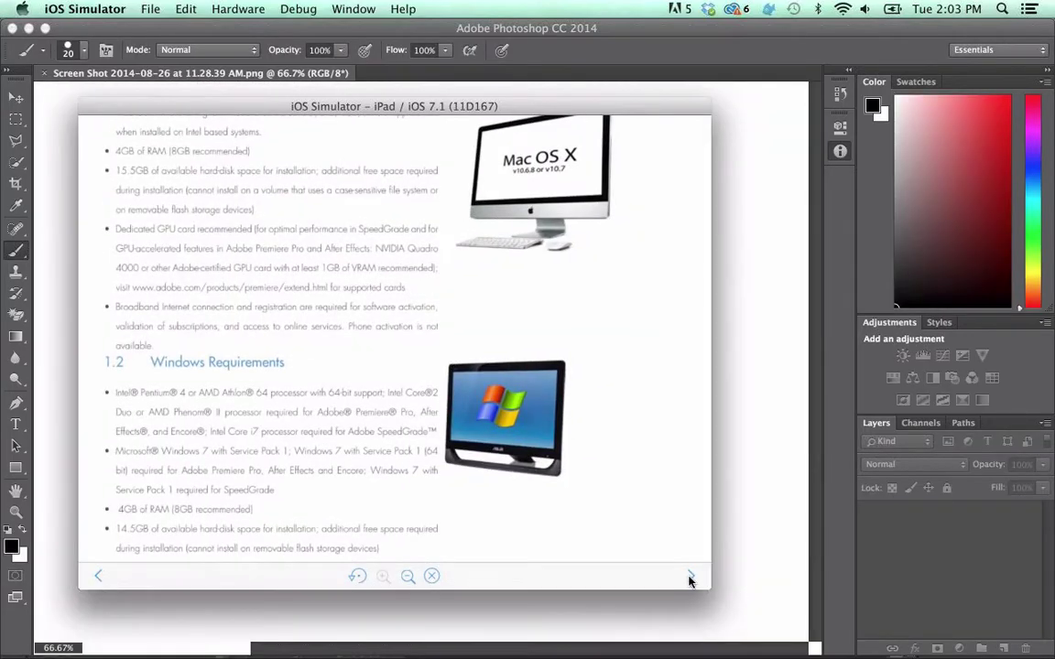
pyautogui.click(690, 577)
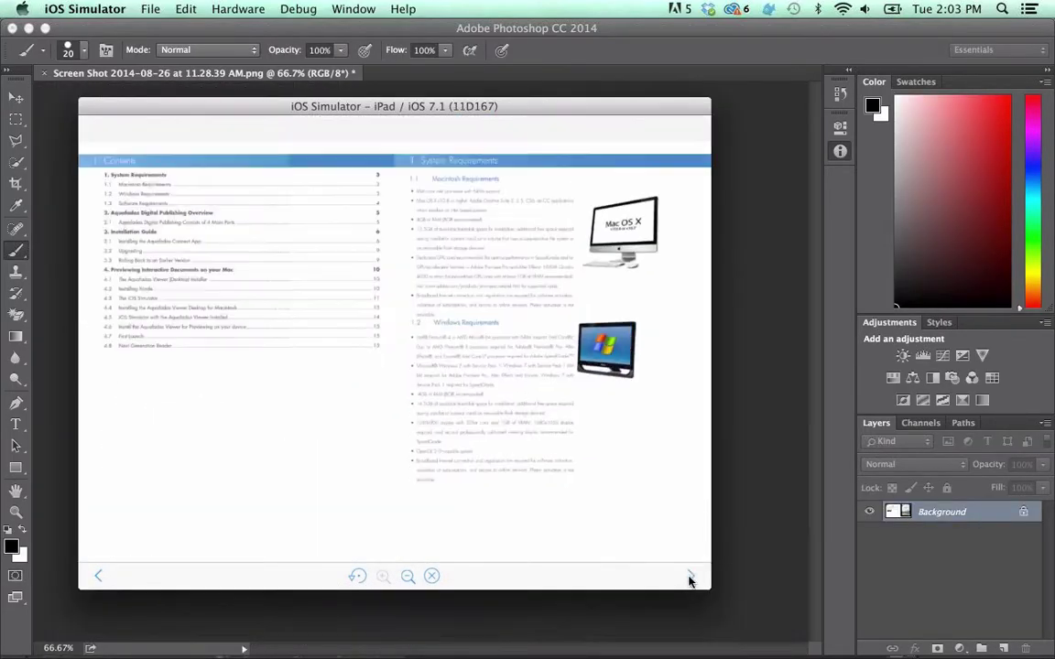
pyautogui.click(690, 578)
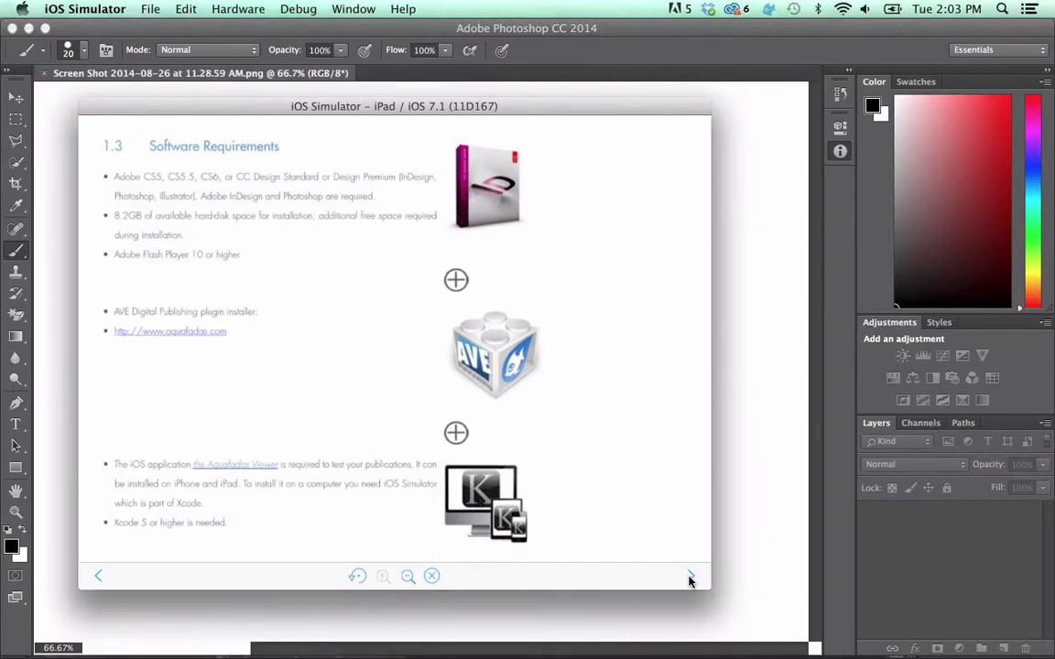
pyautogui.click(690, 578)
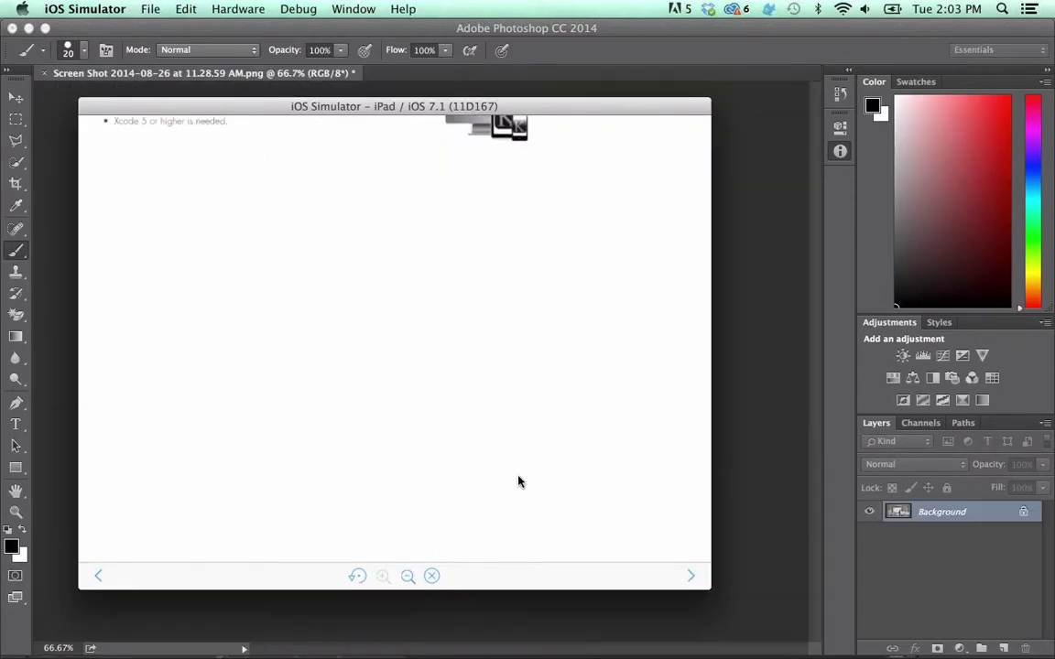
pyautogui.scroll(1, 518, 481)
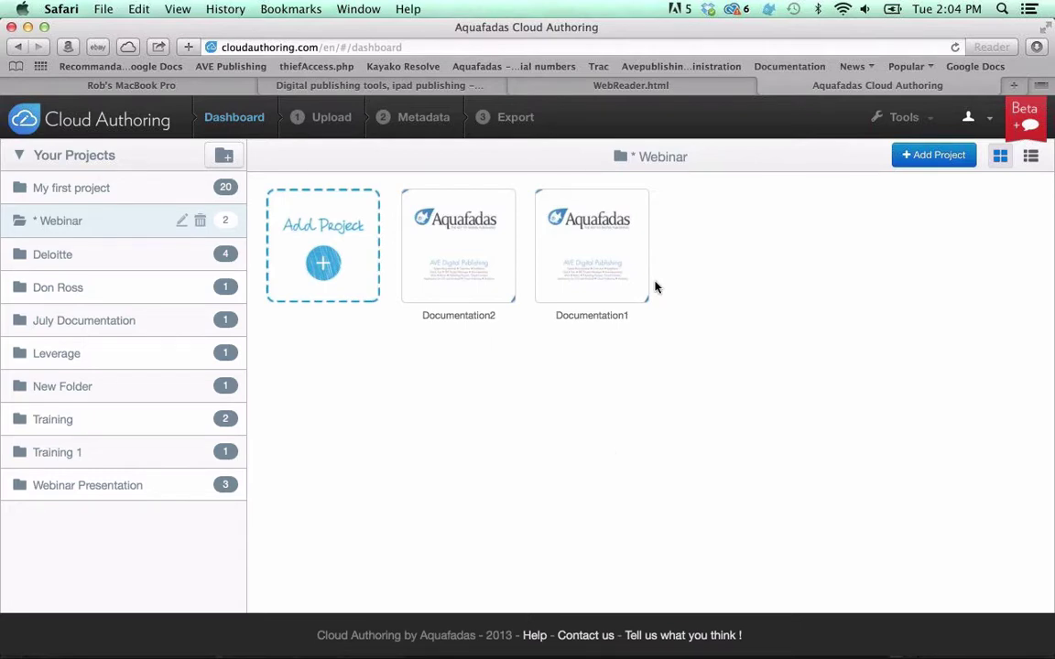
# Open Documentation1's export page and select AVE export for the Apple App Store with Zave and Zavem files.
pyautogui.click(617, 250)
pyautogui.click(754, 526)
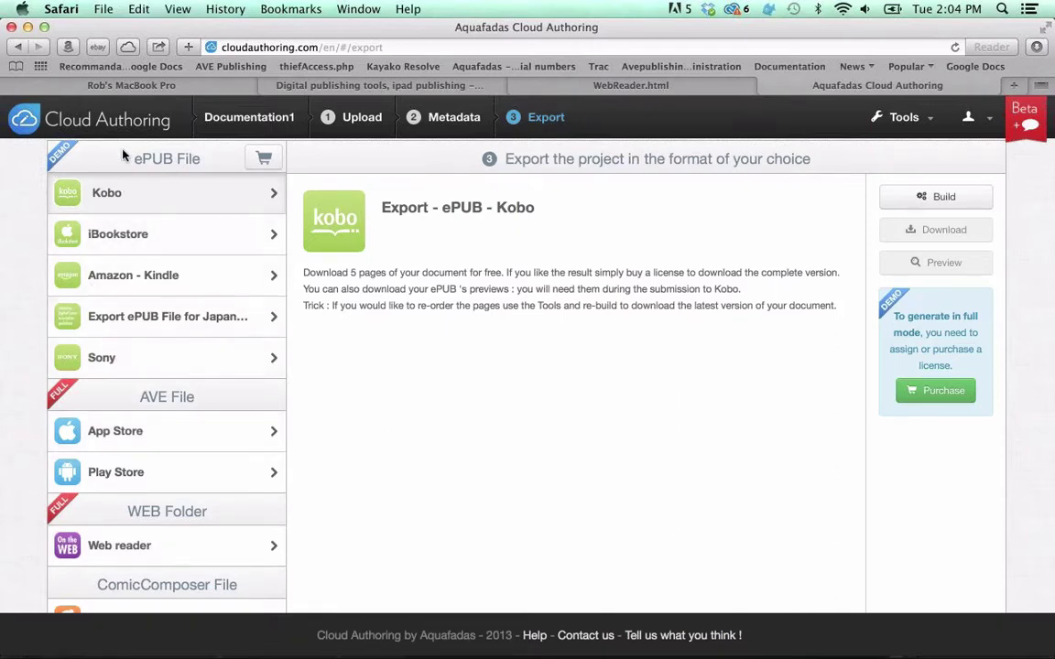
pyautogui.click(176, 437)
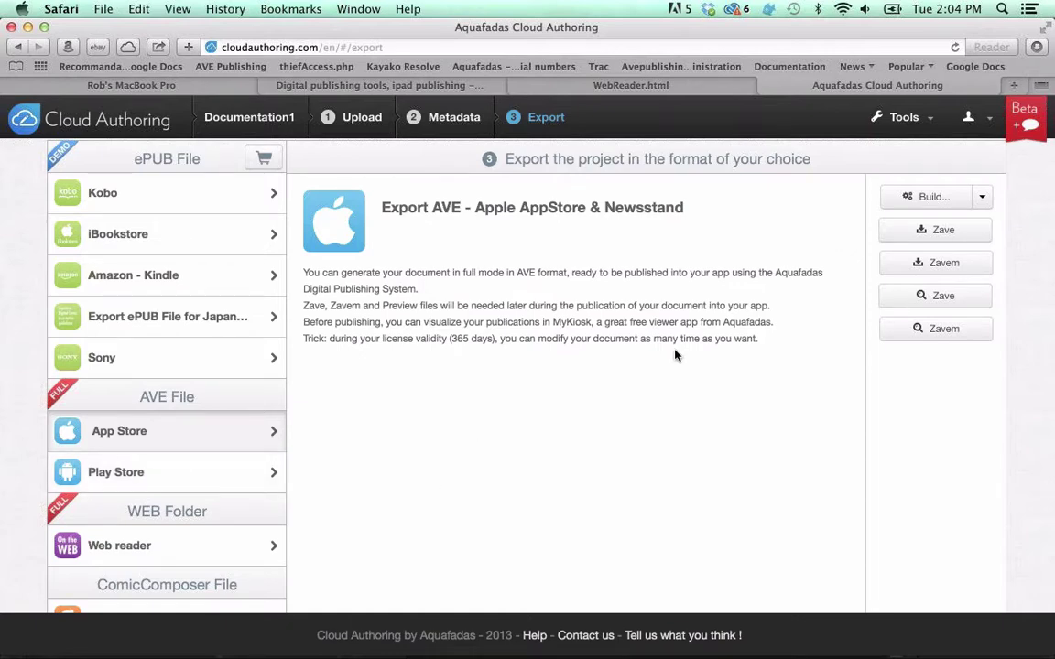
pyautogui.click(931, 121)
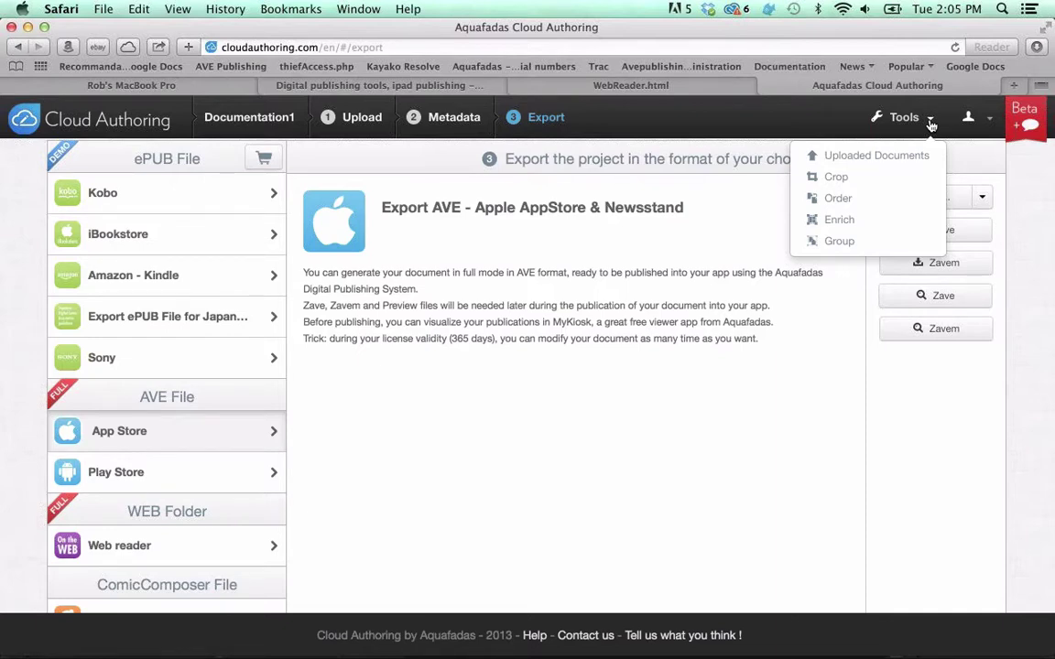
# View page 1 in the Crop editor, then leave it for the page Order view.
pyautogui.click(840, 186)
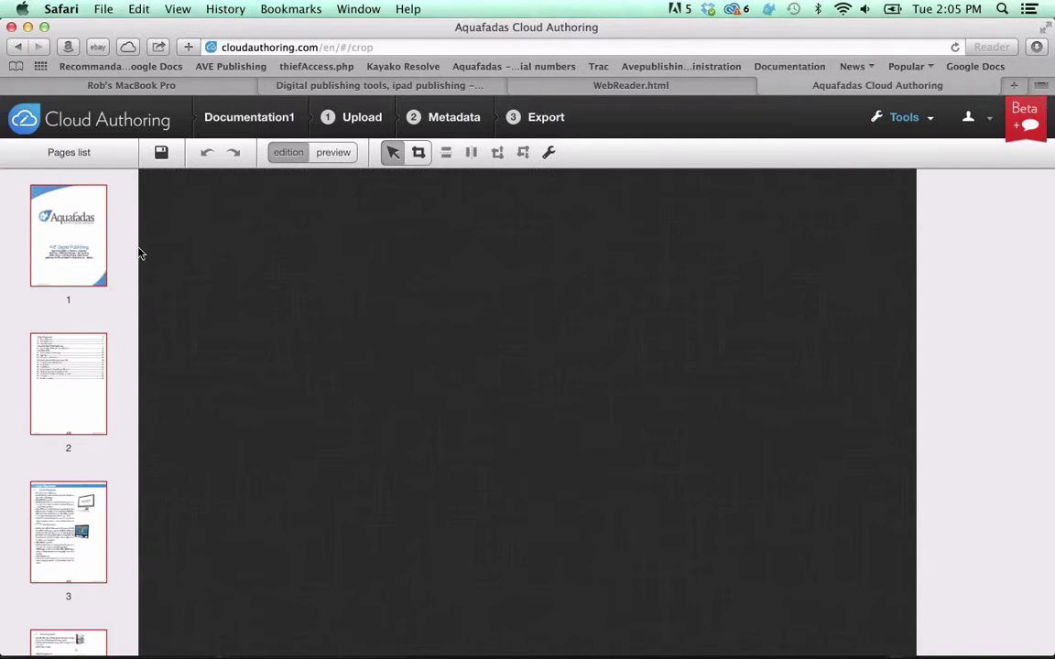
pyautogui.click(81, 246)
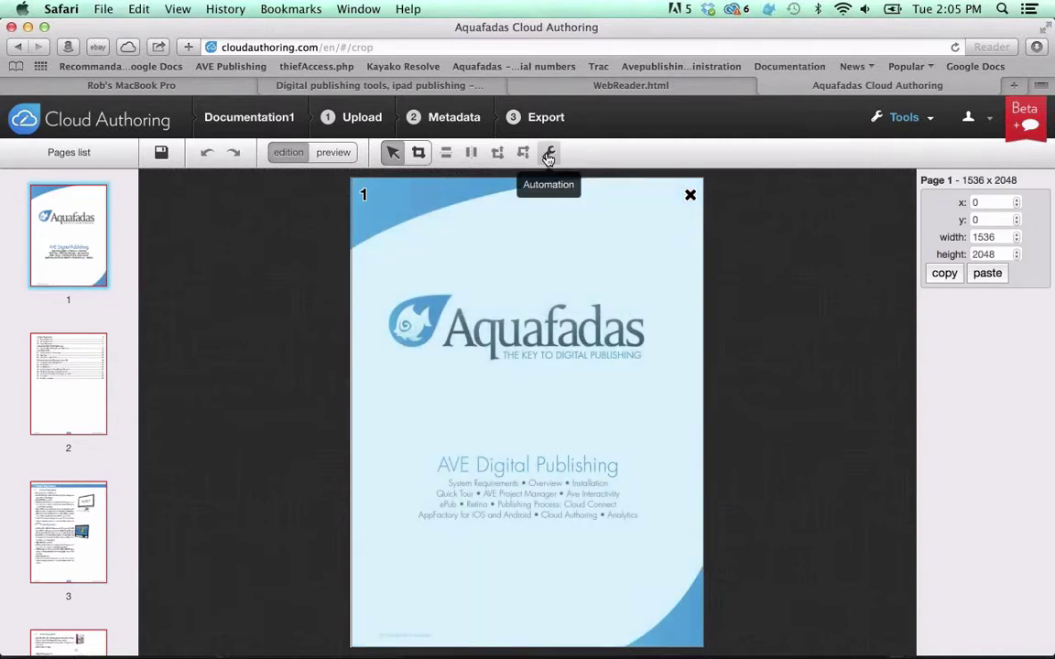
pyautogui.click(929, 117)
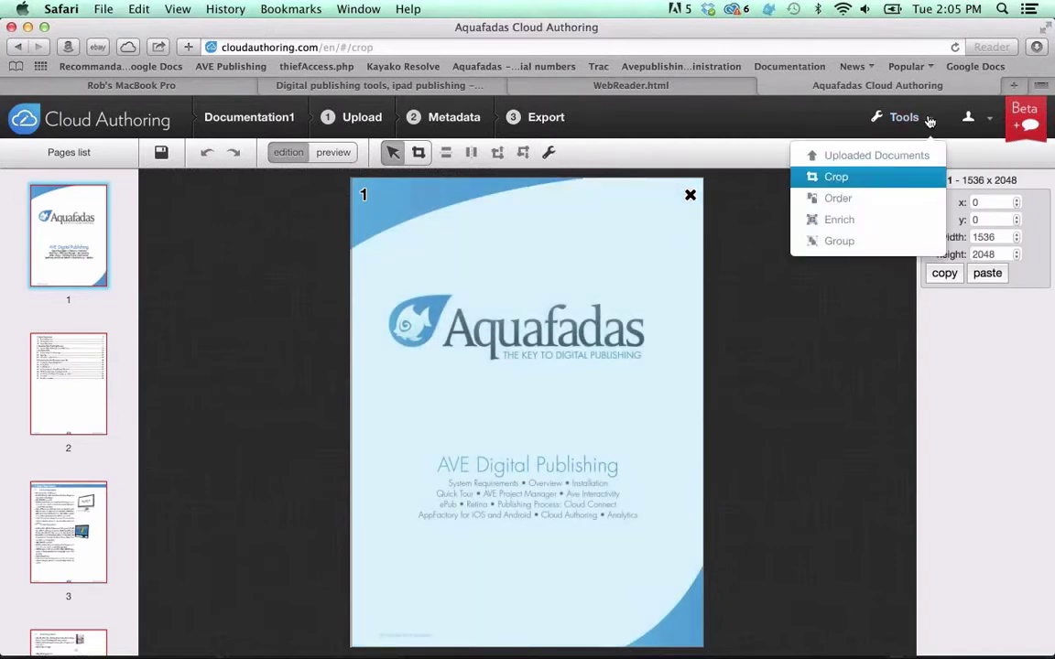
pyautogui.click(849, 199)
pyautogui.click(762, 281)
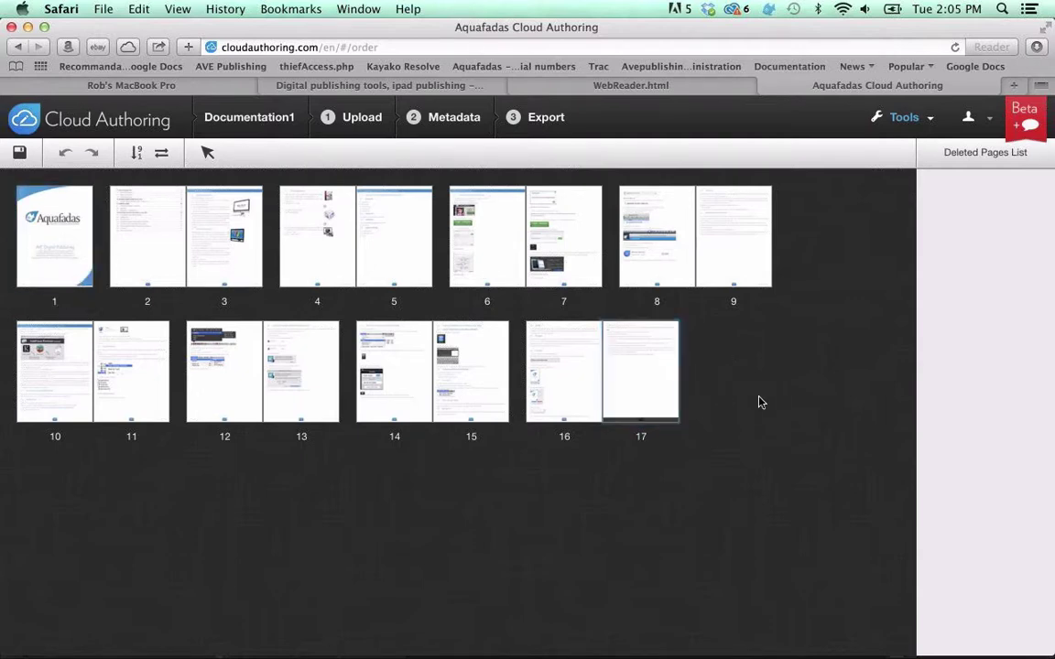
# Try dragging page 17 to a new position, then switch to the Enrich editor.
pyautogui.moveTo(655, 371)
pyautogui.mouseDown()
pyautogui.moveTo(415, 273)
pyautogui.moveTo(226, 250)
pyautogui.moveTo(673, 305)
pyautogui.moveTo(713, 365)
pyautogui.mouseUp()
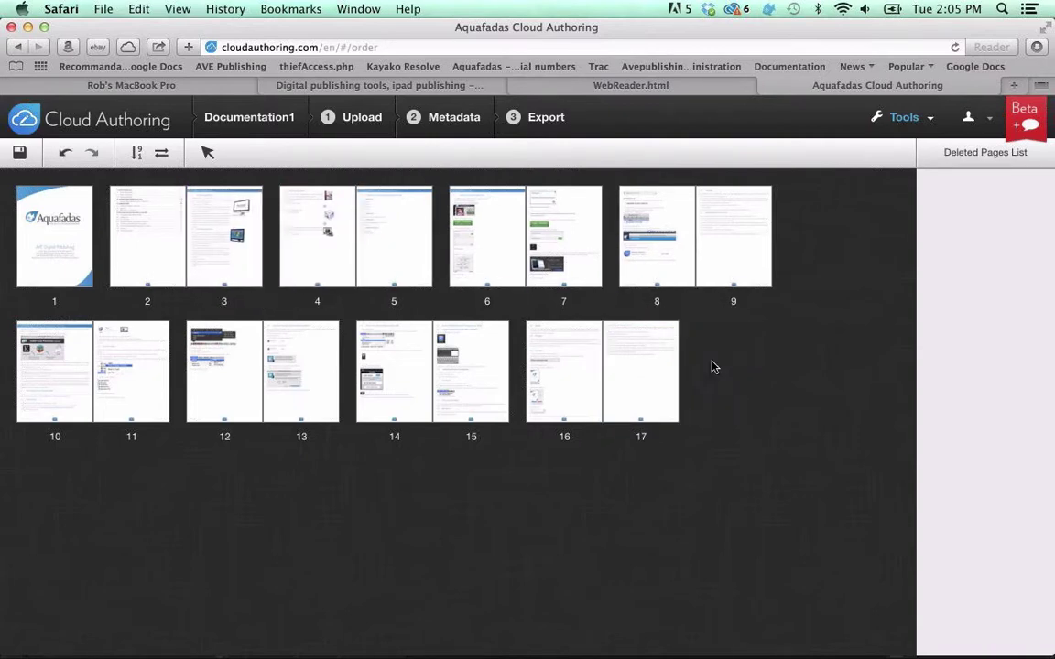
pyautogui.click(928, 121)
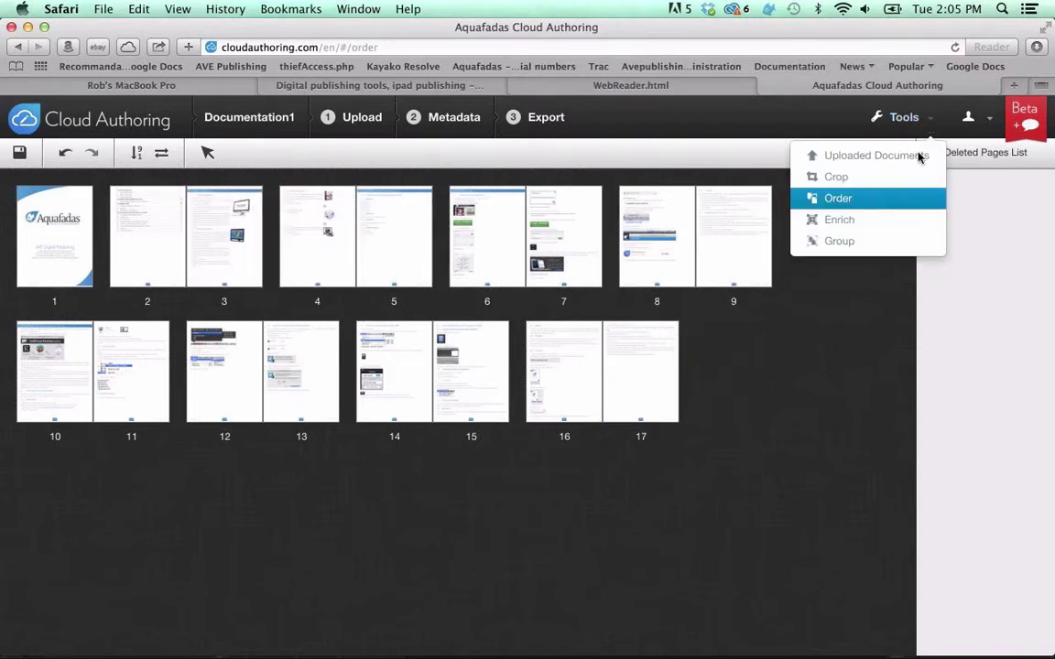
pyautogui.click(888, 220)
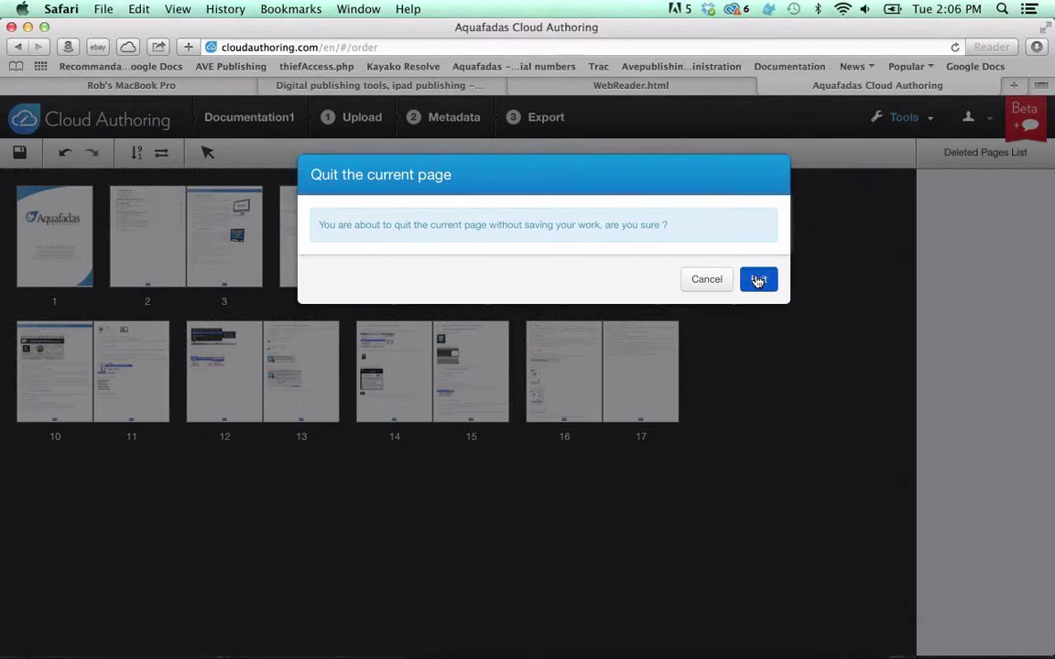
# Leave without saving, then review the button settings of the contents entry and the page 3 web link.
pyautogui.click(758, 281)
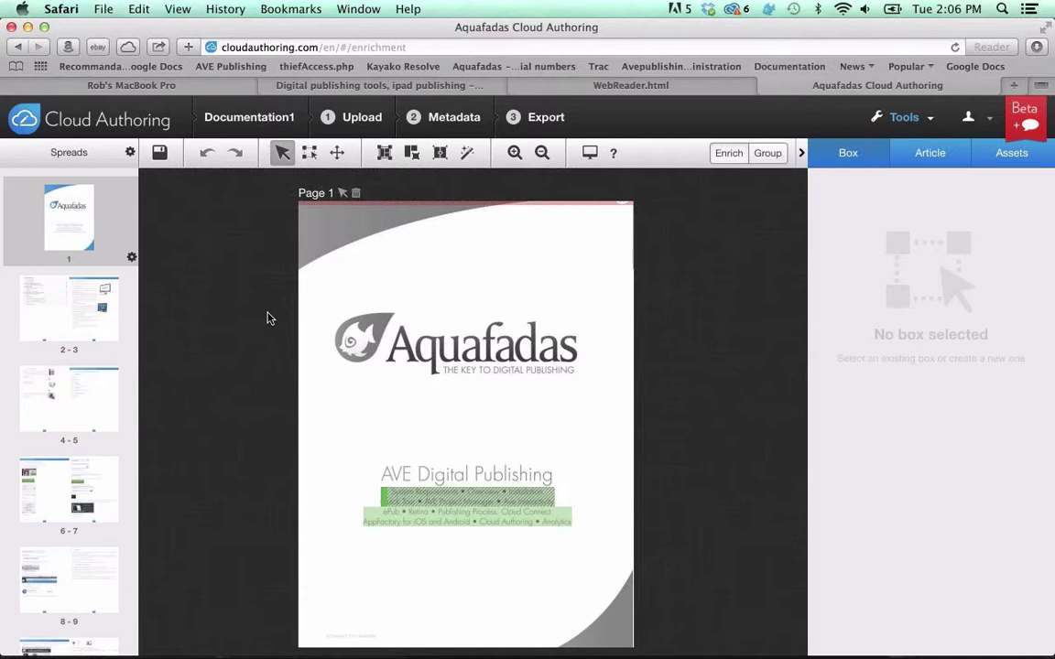
pyautogui.click(41, 312)
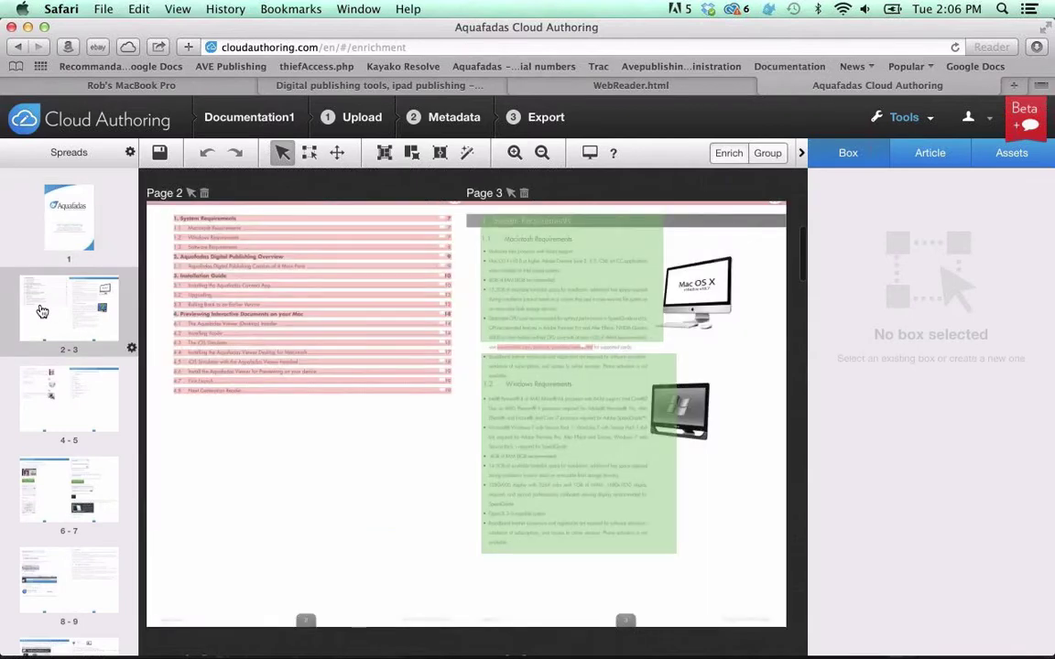
pyautogui.click(268, 224)
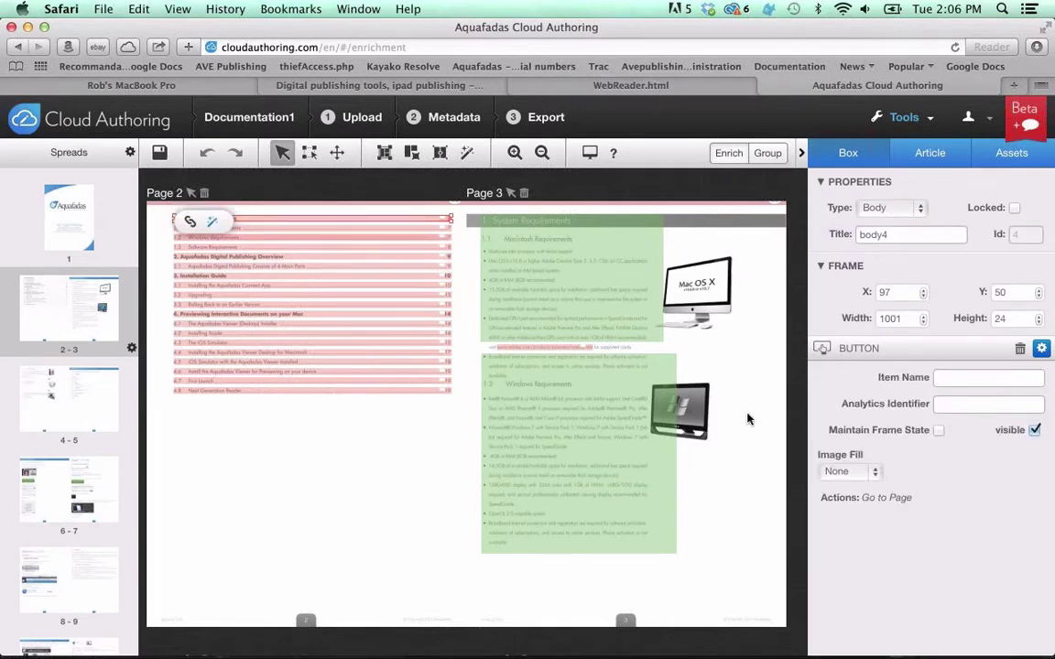
pyautogui.click(1040, 351)
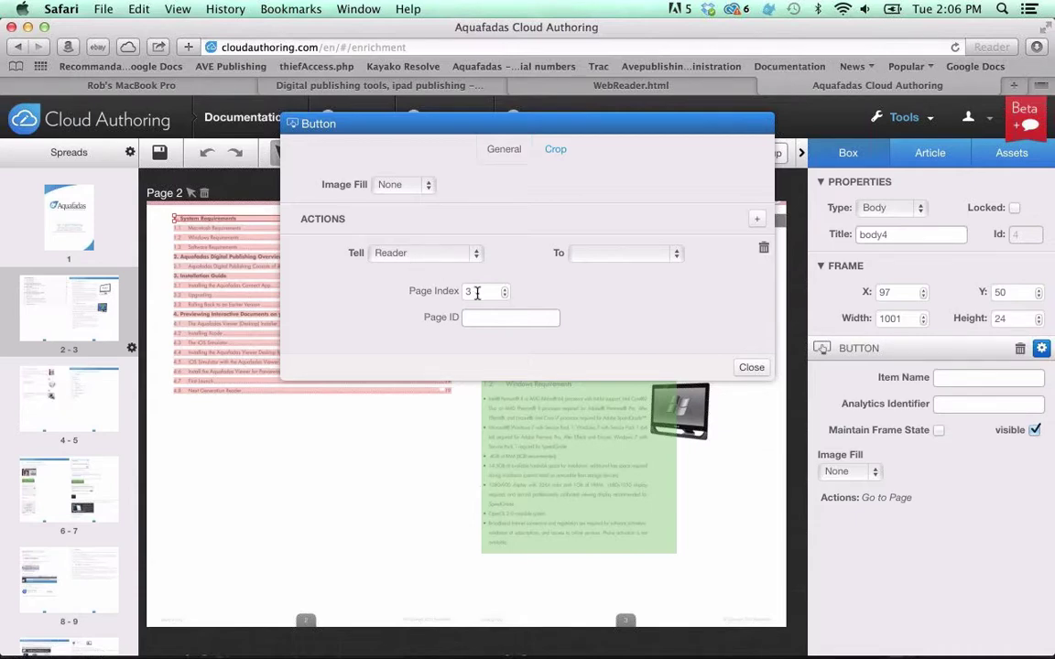
pyautogui.click(751, 369)
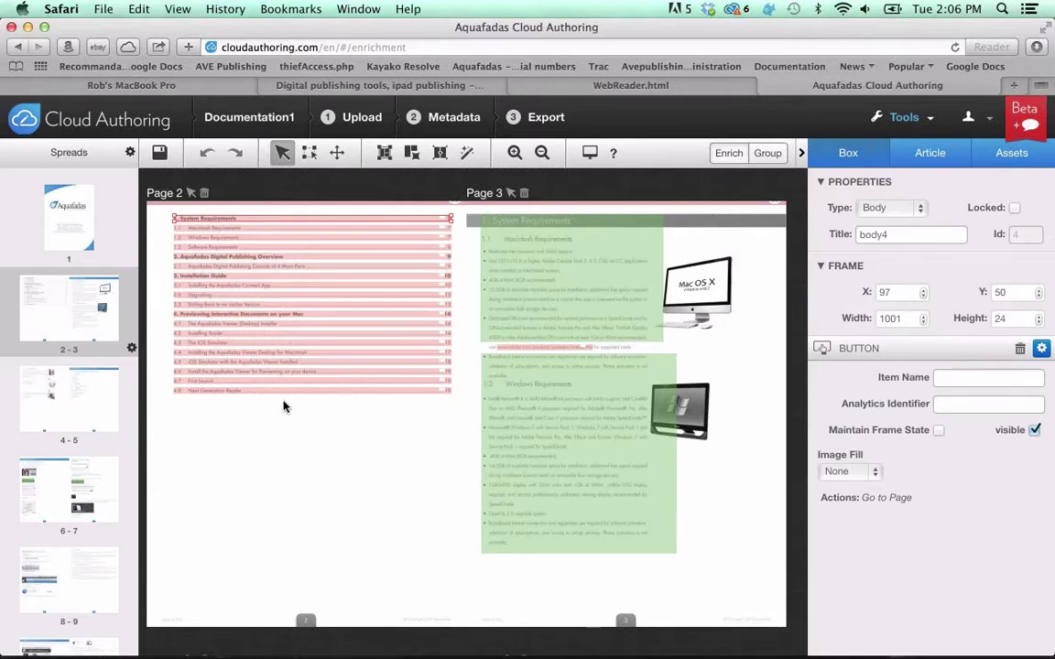
pyautogui.click(545, 348)
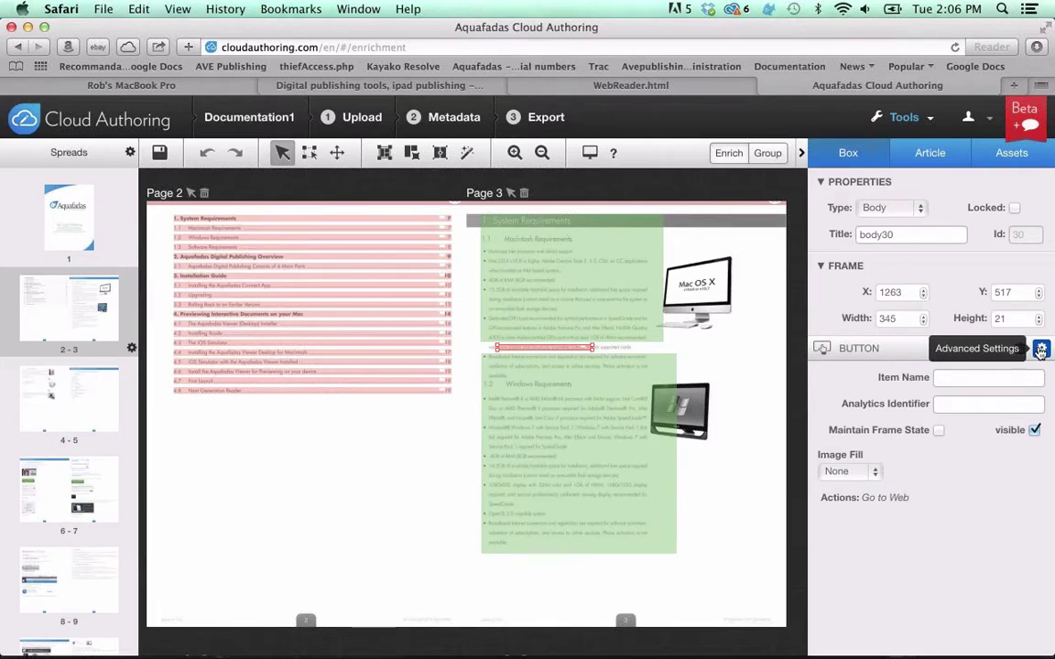
pyautogui.click(1041, 350)
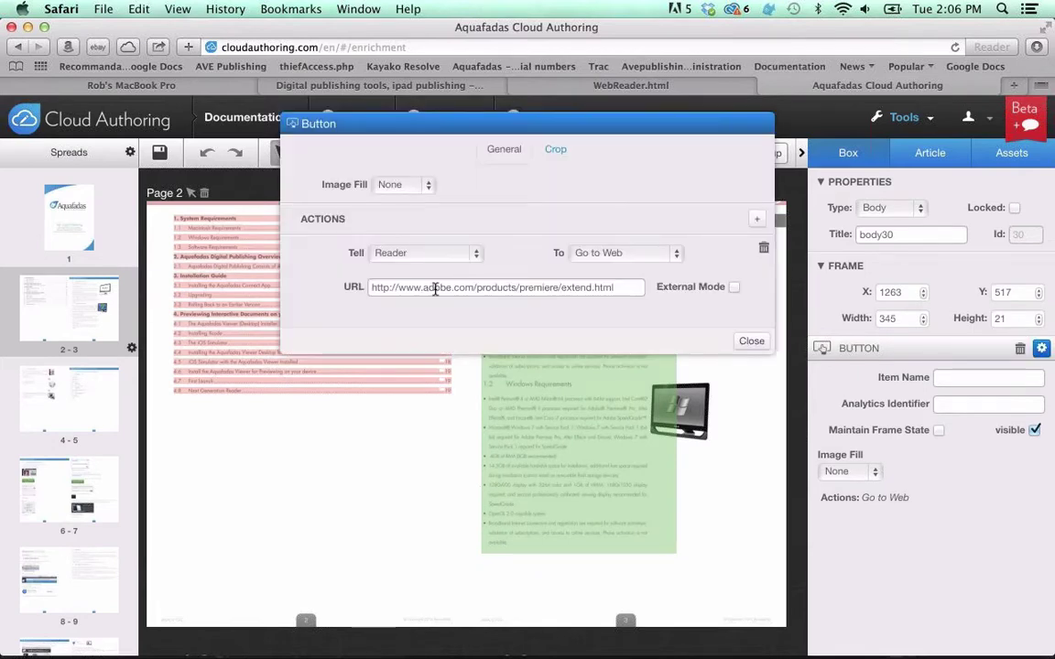
pyautogui.click(753, 340)
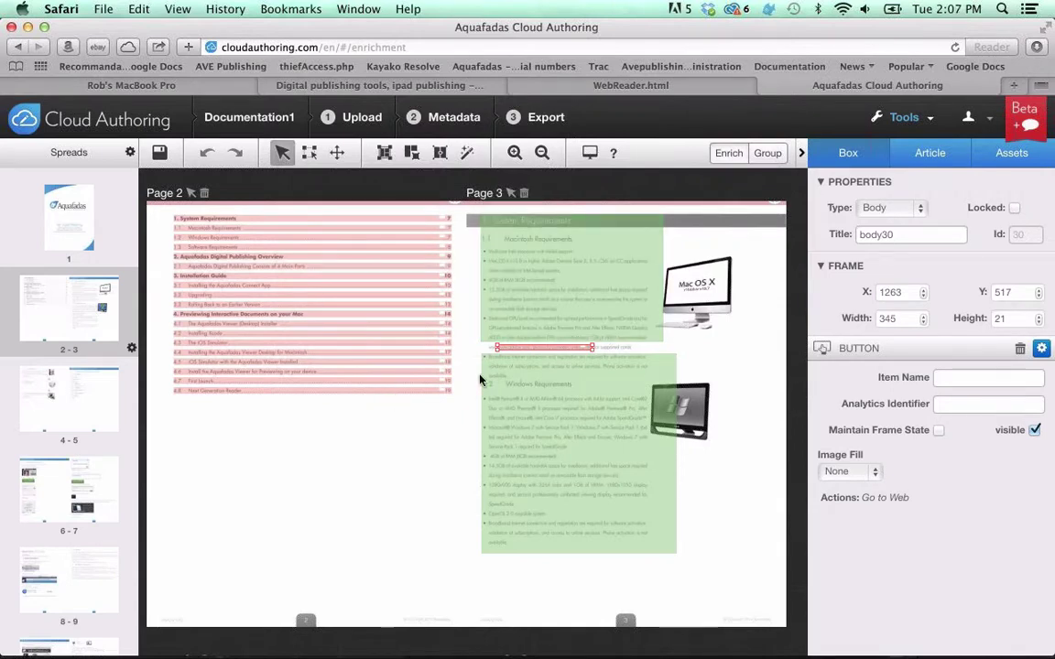
# Extend the upper green text box on page 3 slightly downward.
pyautogui.click(541, 294)
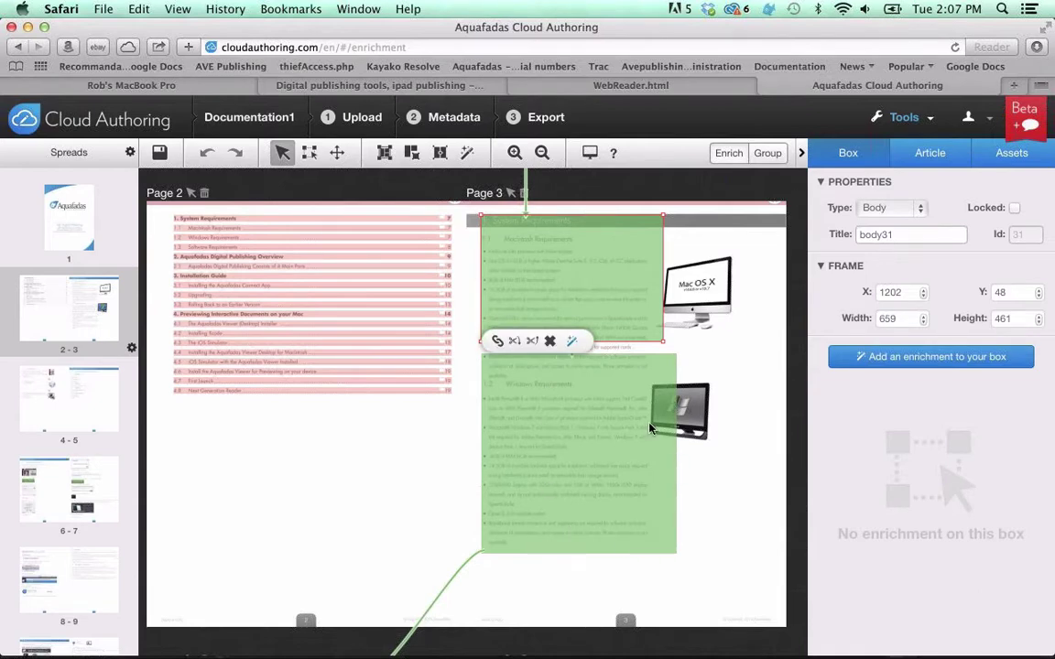
pyautogui.moveTo(664, 341)
pyautogui.mouseDown()
pyautogui.moveTo(676, 356)
pyautogui.moveTo(661, 358)
pyautogui.mouseUp()
pyautogui.click(663, 356)
pyautogui.click(668, 356)
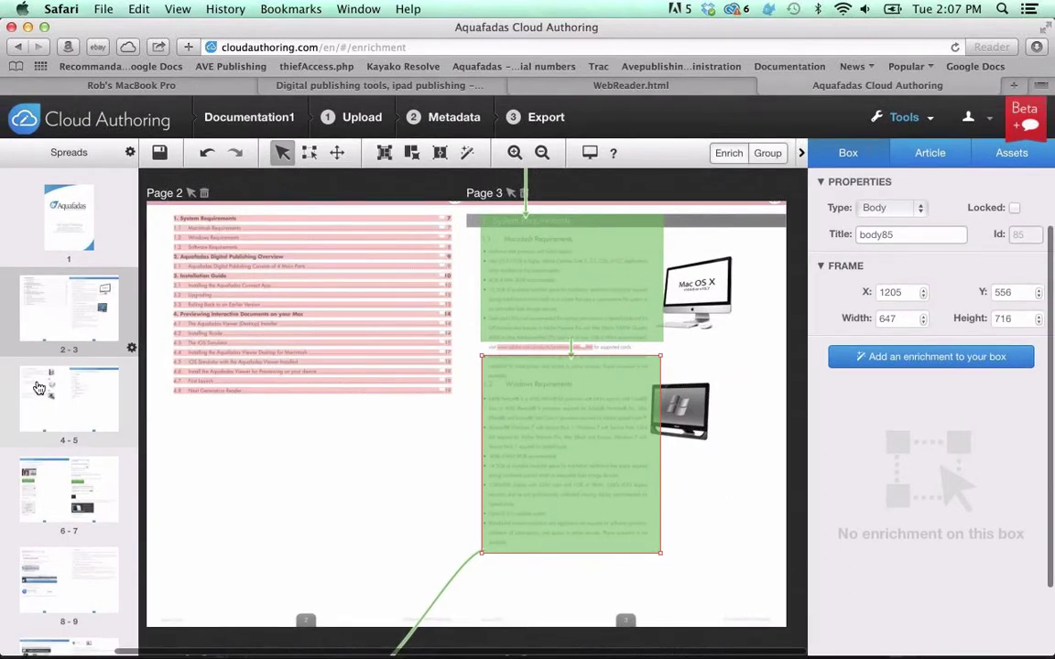
# Browse spreads 4-7, then draw box body86 (708×241 at X 229, Y 643) below the page 1 logo.
pyautogui.click(63, 398)
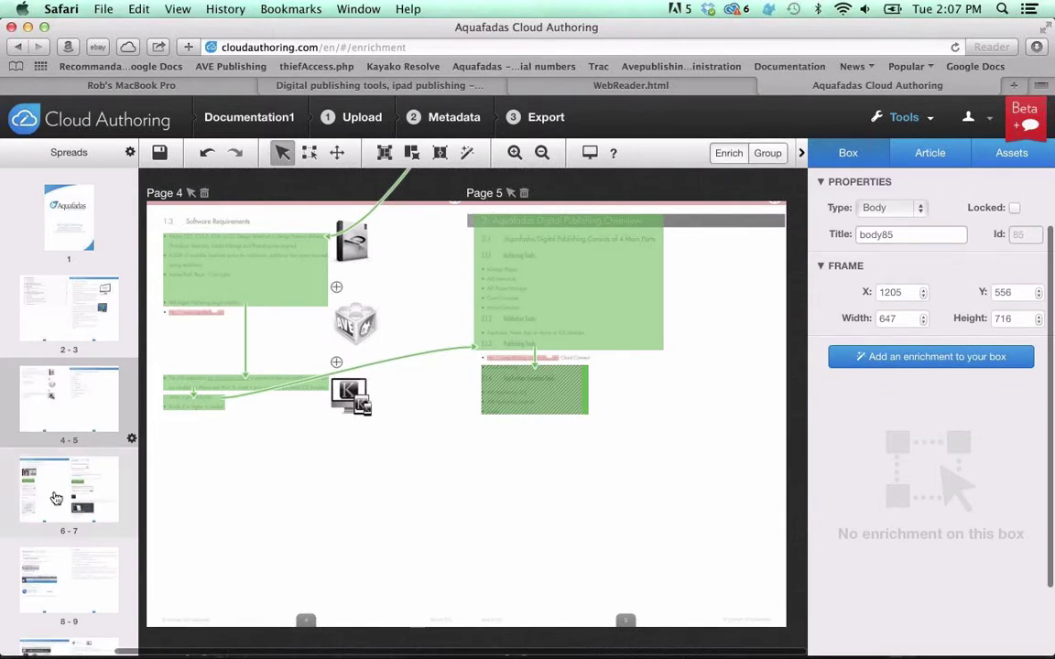
pyautogui.click(57, 499)
pyautogui.click(219, 245)
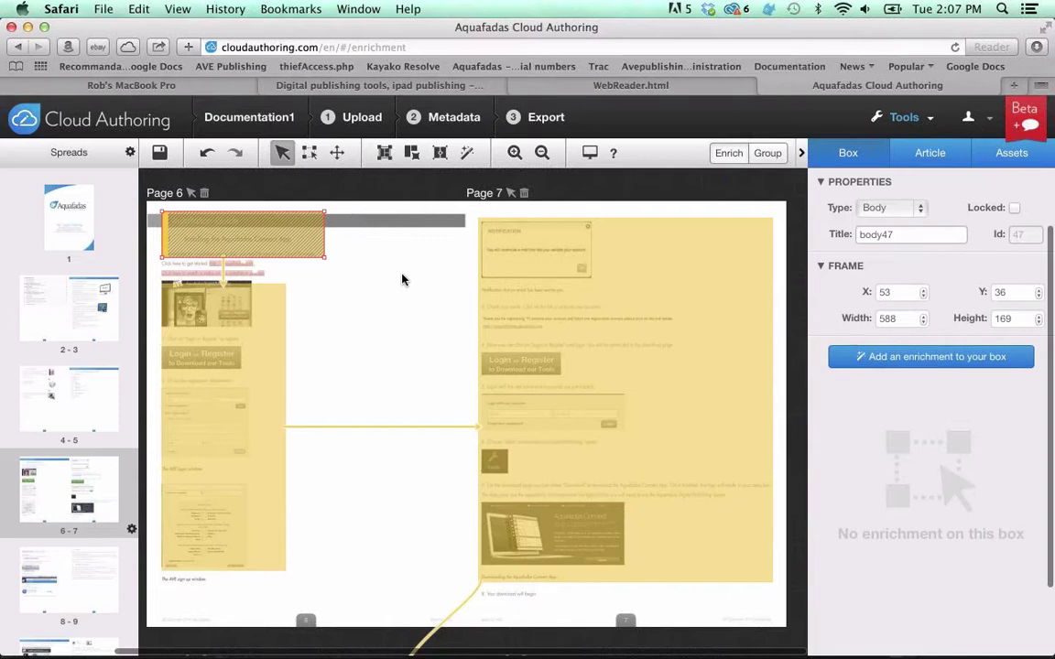
pyautogui.moveTo(630, 260)
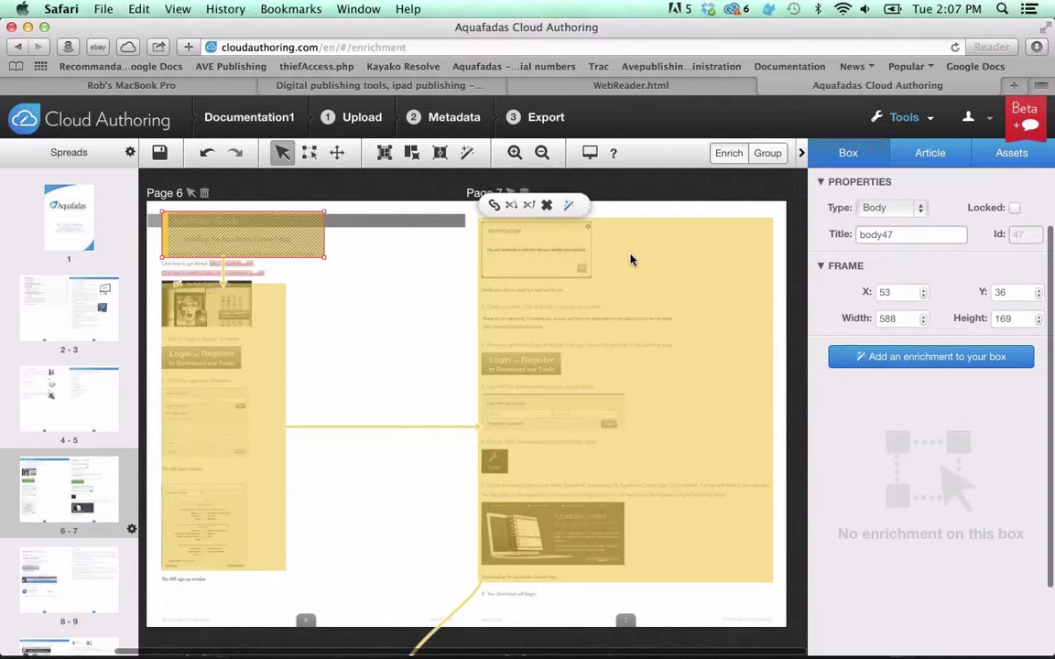
pyautogui.click(68, 217)
pyautogui.click(308, 153)
pyautogui.moveTo(365, 389); pyautogui.dragTo(571, 457)
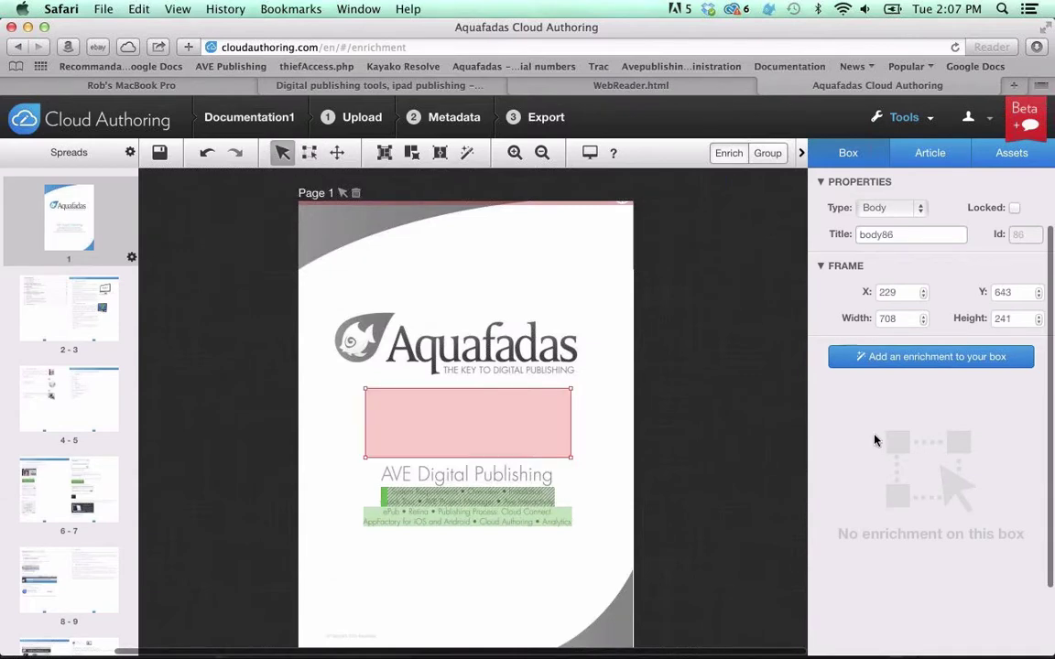
# Make body86 a Slideshow enrichment loaded with the Screen Shot images.
pyautogui.click(877, 363)
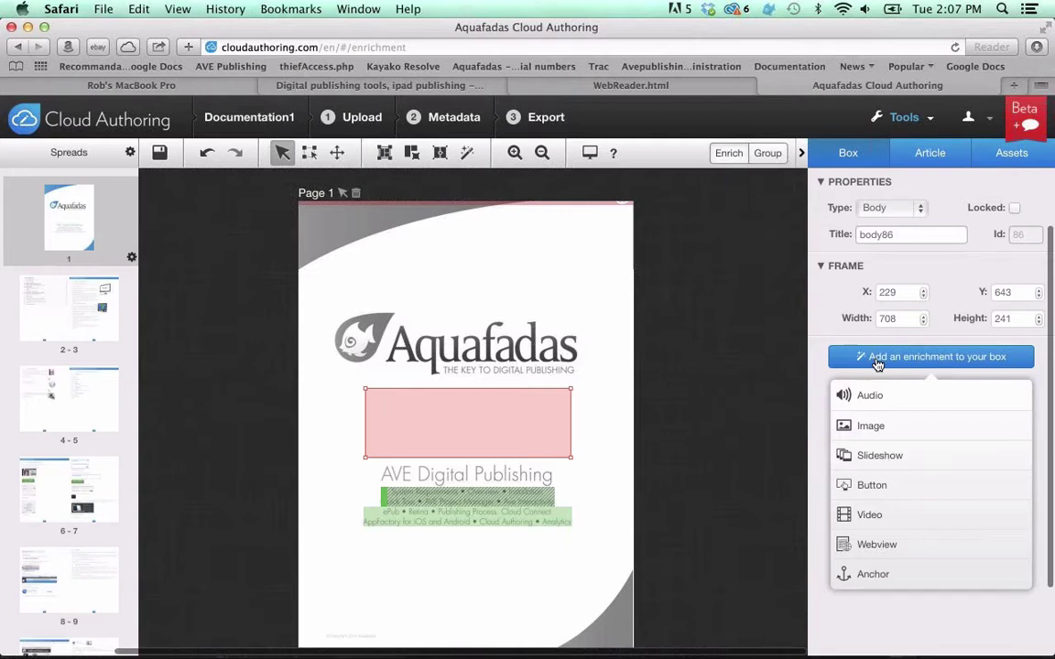
pyautogui.click(883, 457)
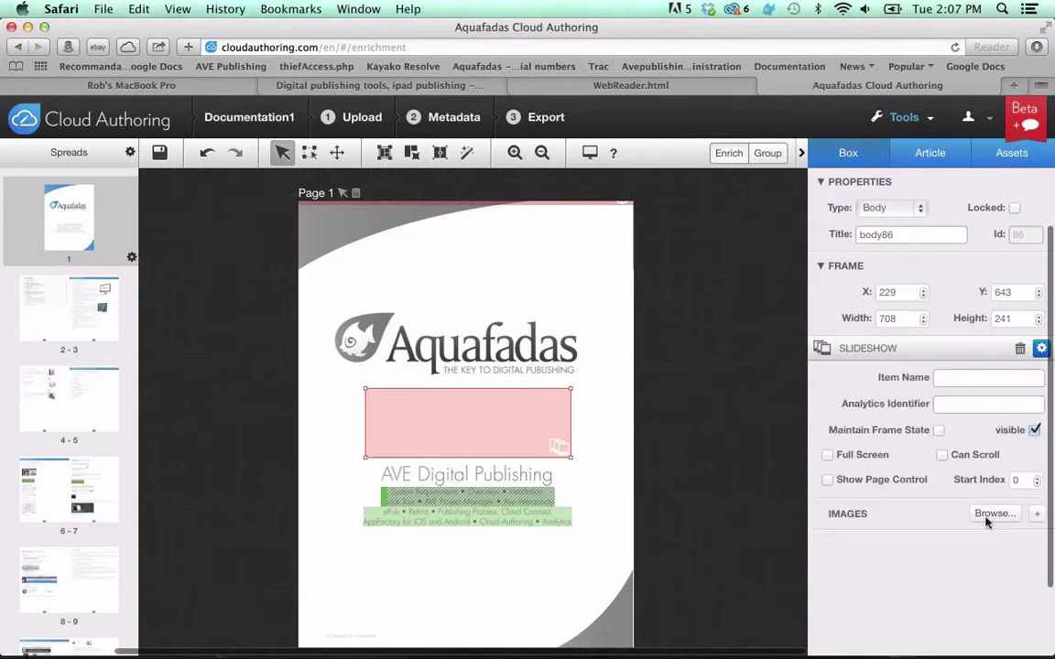
pyautogui.click(992, 518)
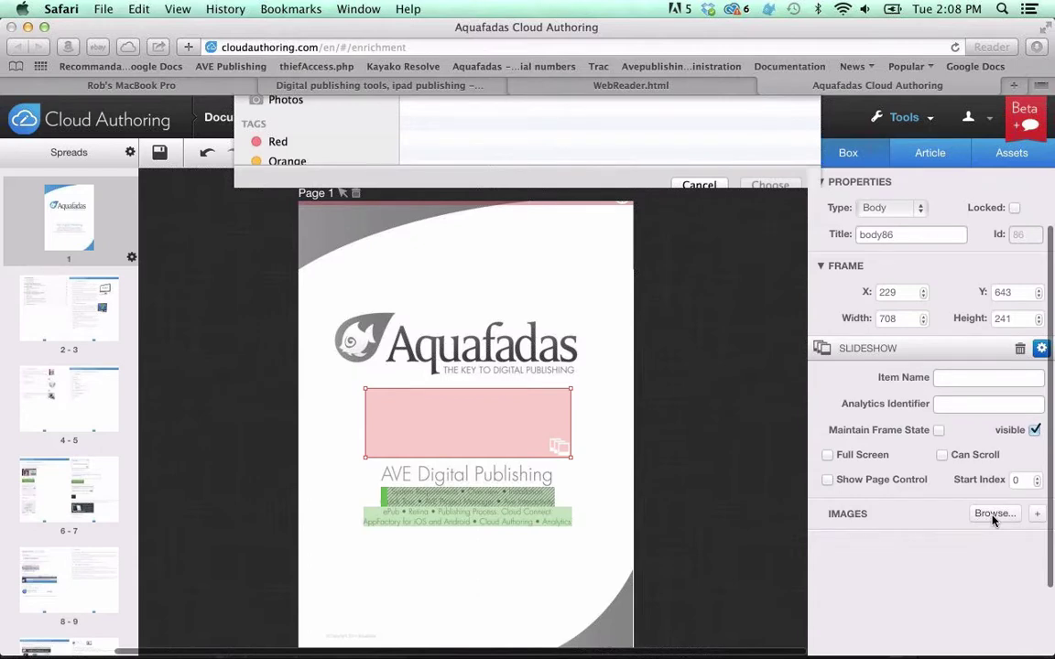
pyautogui.click(767, 425)
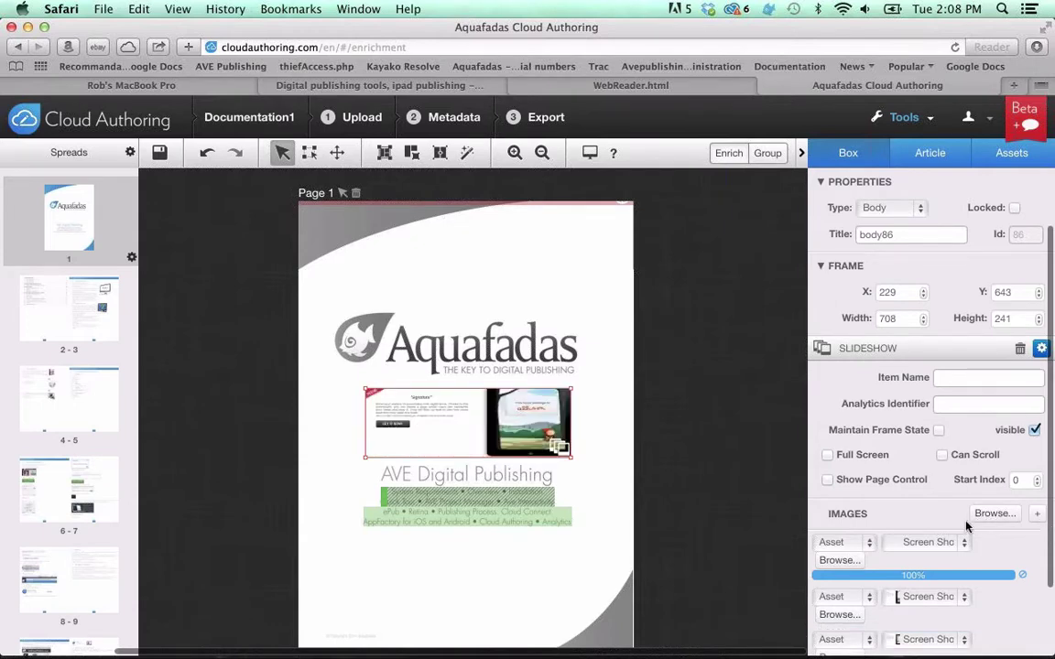
pyautogui.moveTo(550, 513)
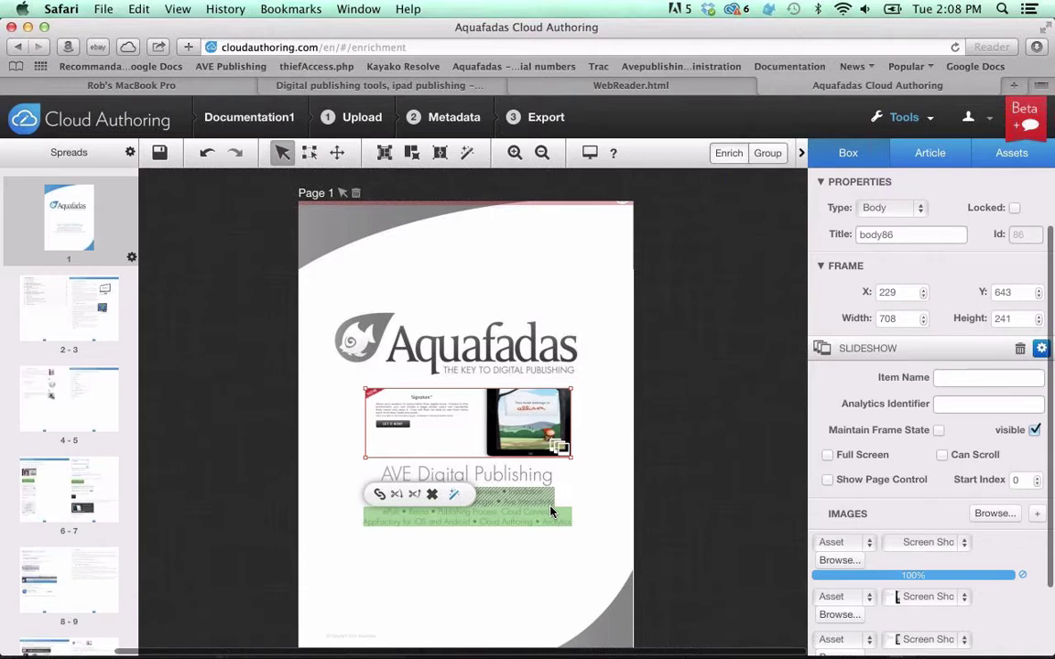
# Scroll to page 6 and draw box body87 (433×27 at X 45, Y 250) over the second link line.
pyautogui.scroll(-2, 365, 527)
pyautogui.scroll(-10, 365, 528)
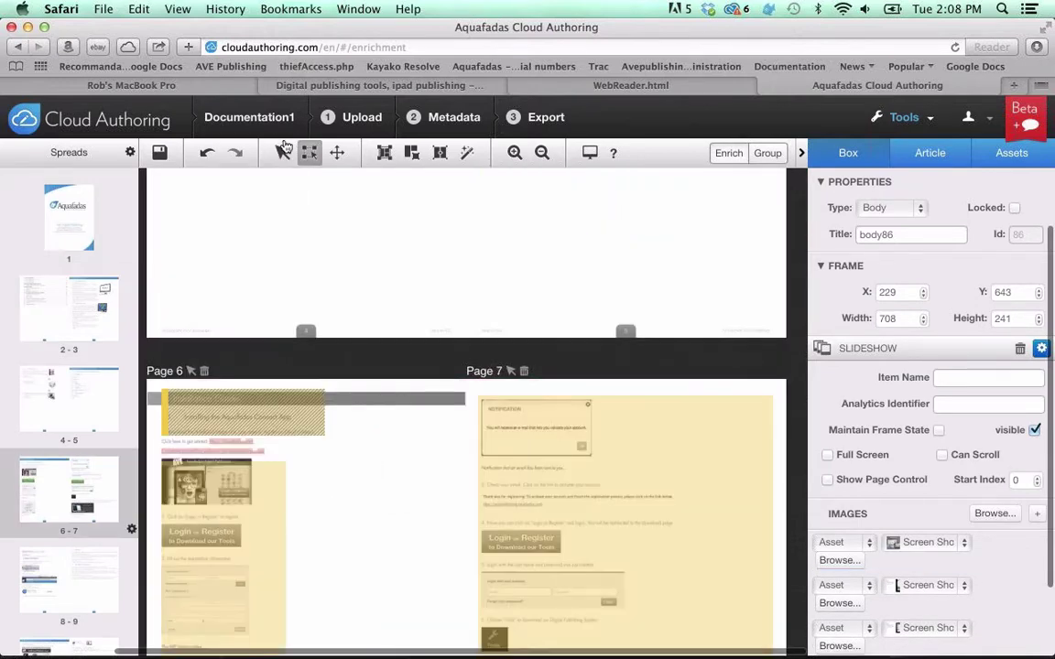
pyautogui.click(247, 455)
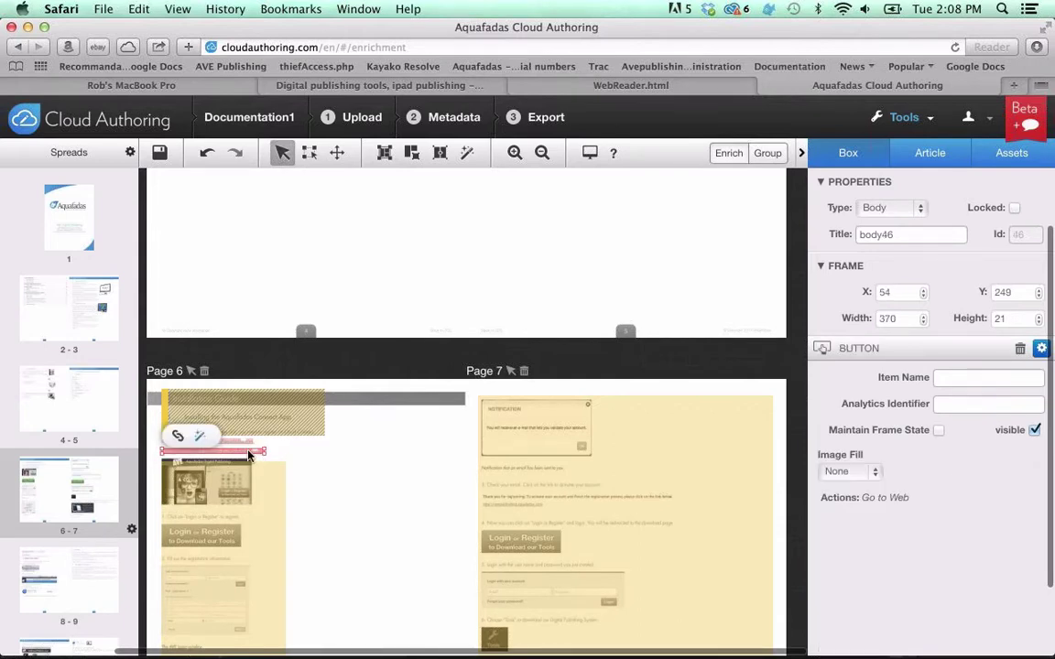
pyautogui.click(212, 346)
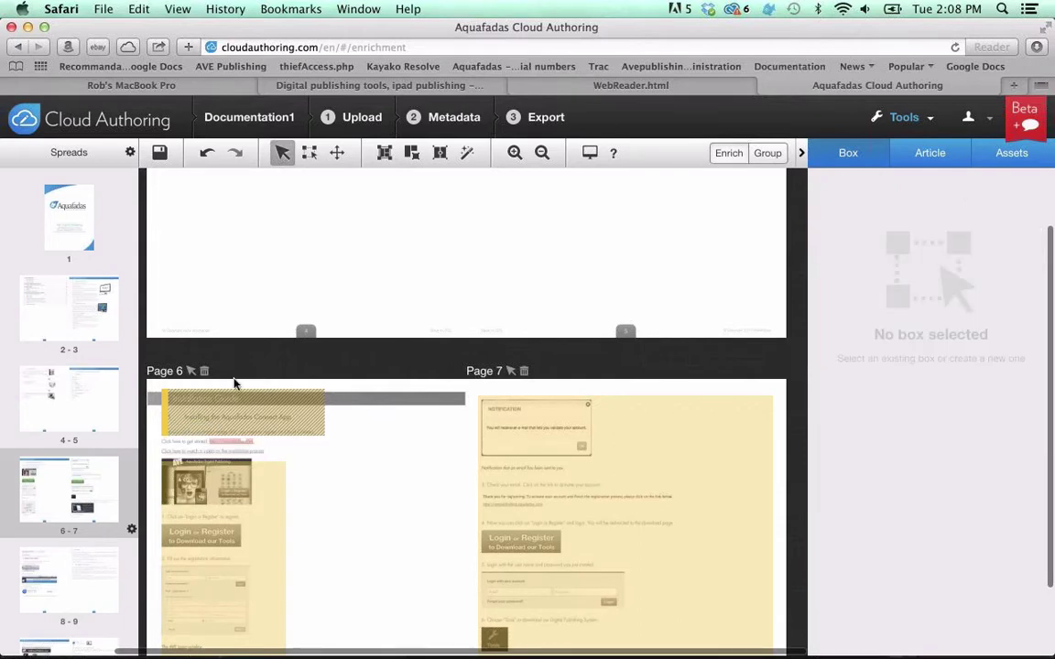
pyautogui.click(309, 152)
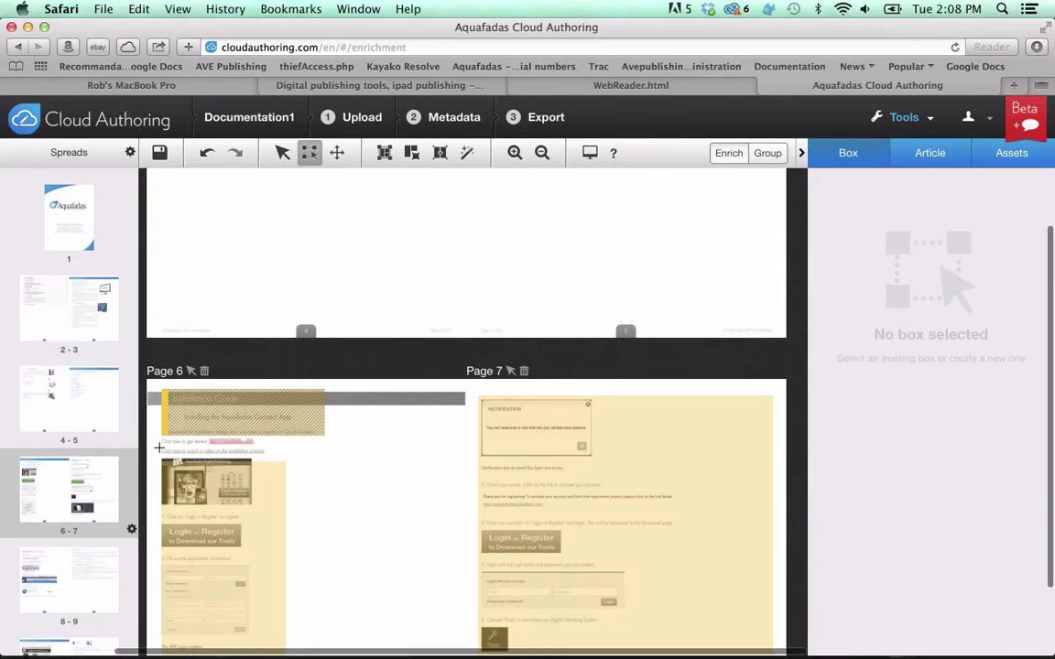
pyautogui.moveTo(158, 449); pyautogui.dragTo(280, 455)
# Make body87 a button whose Show Popup action opens a Fullscreen popup containing a Video.
pyautogui.click(887, 359)
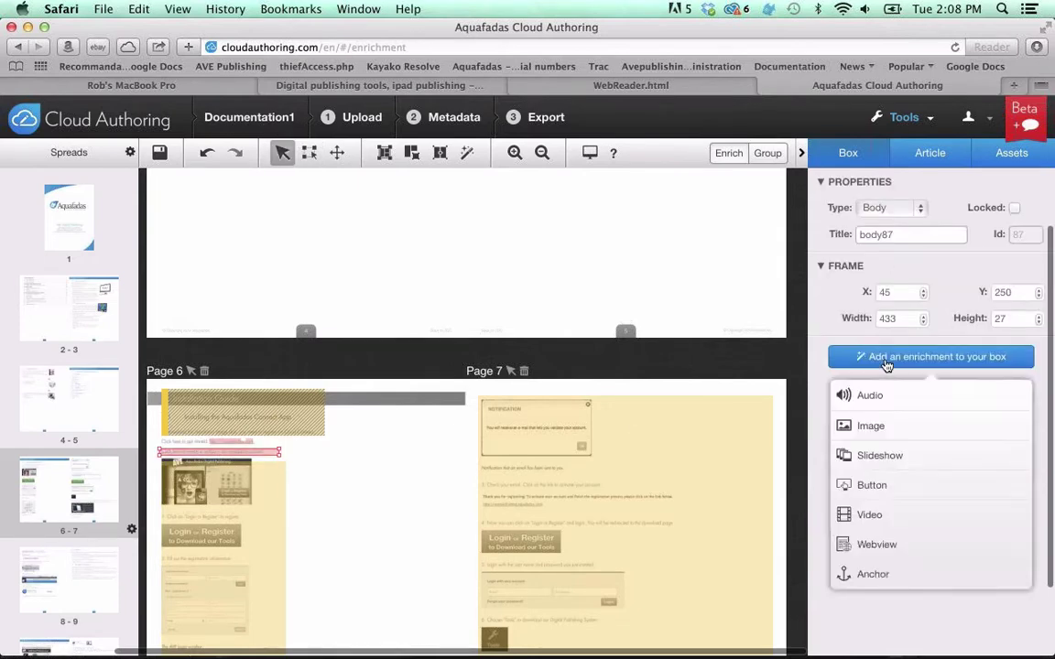
pyautogui.click(873, 486)
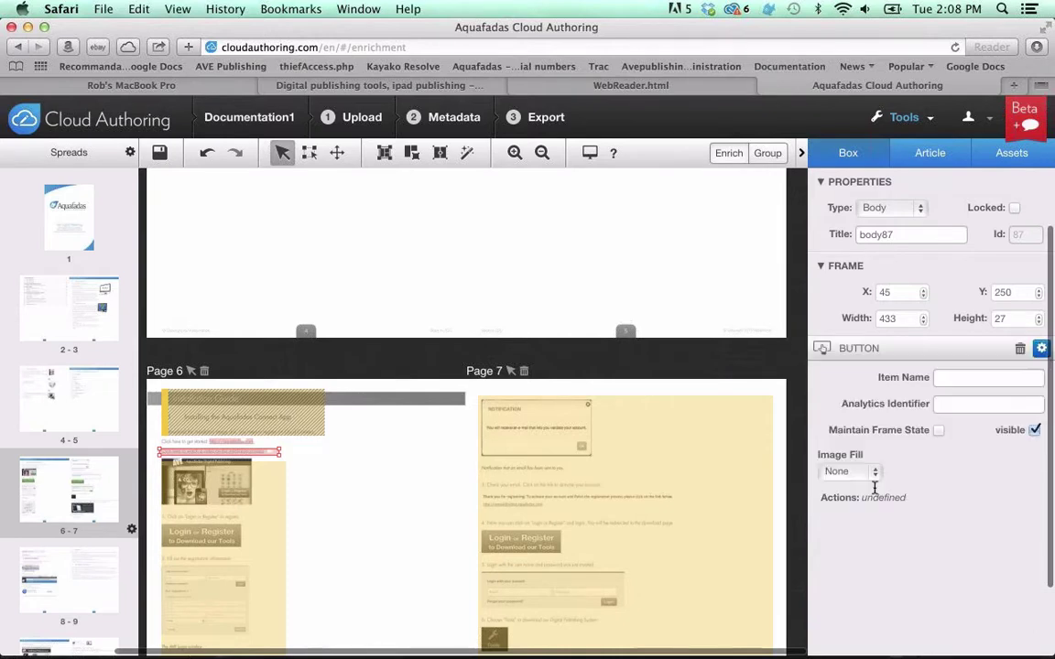
pyautogui.click(1043, 350)
pyautogui.click(602, 254)
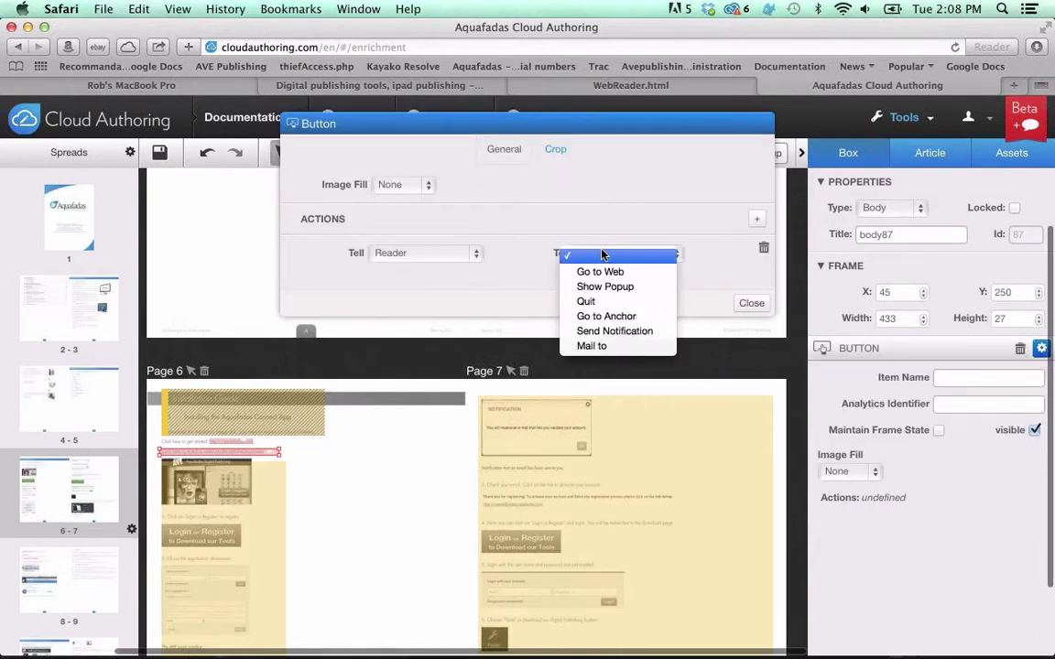
pyautogui.click(606, 287)
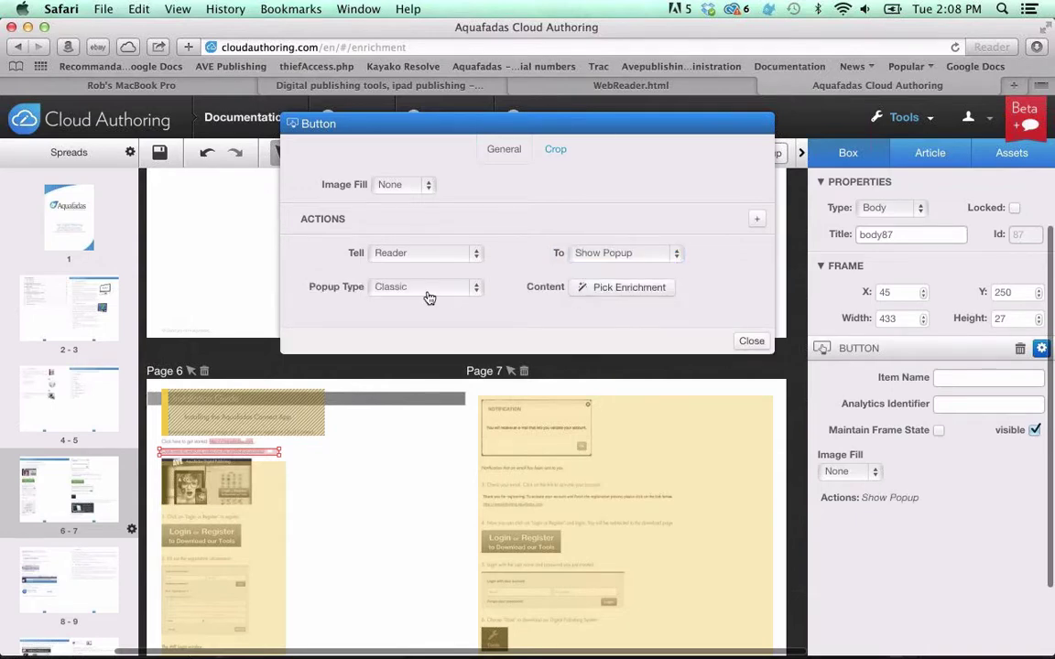
pyautogui.click(469, 290)
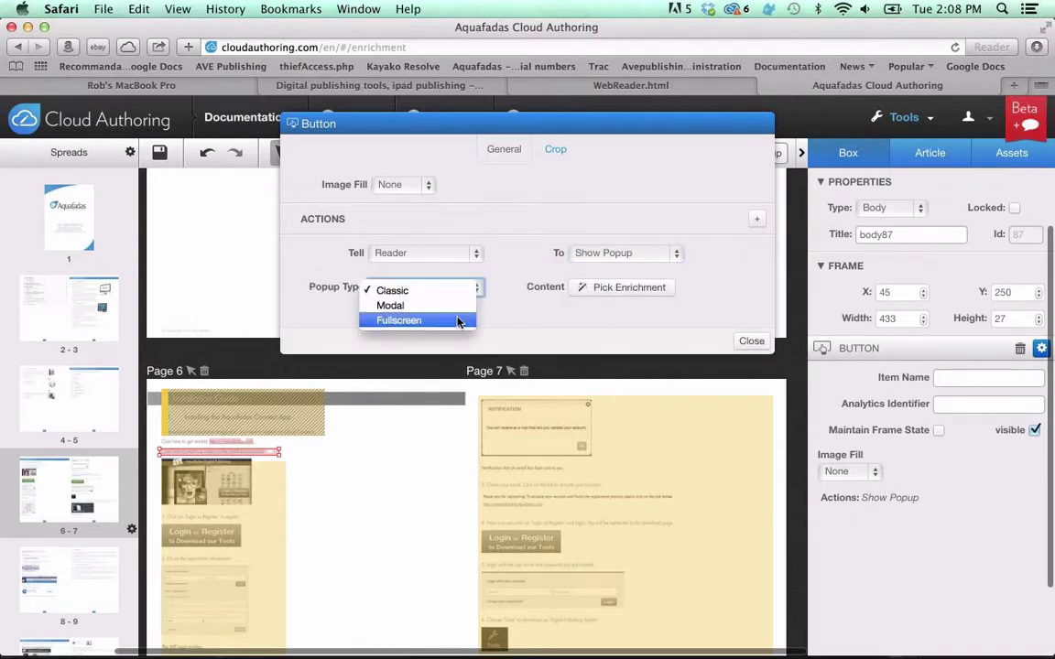
pyautogui.click(460, 322)
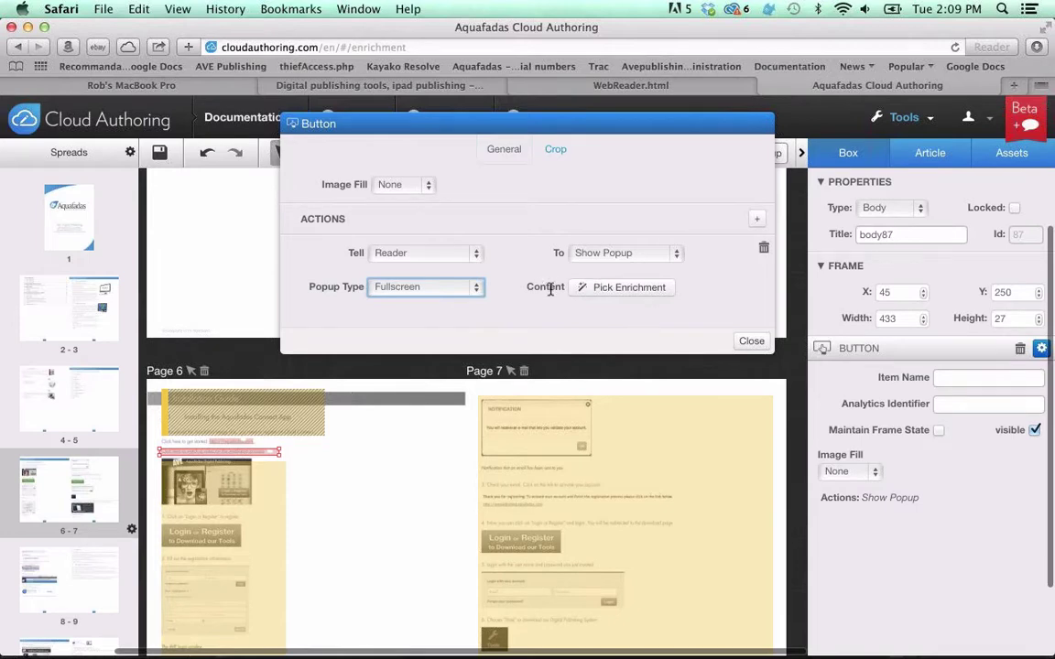
pyautogui.click(618, 289)
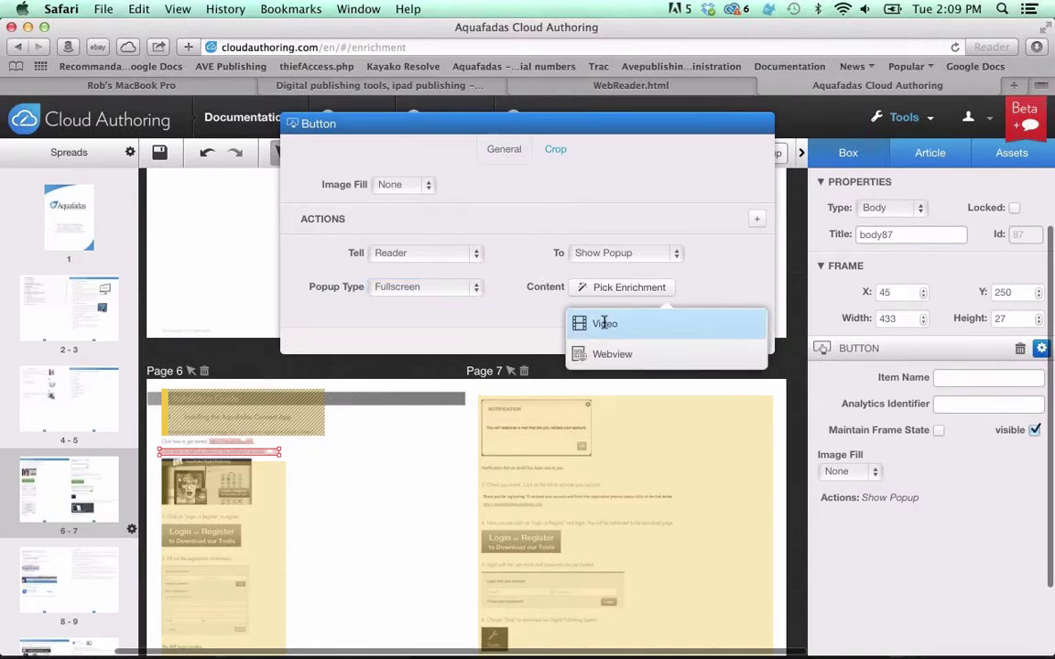
pyautogui.click(603, 323)
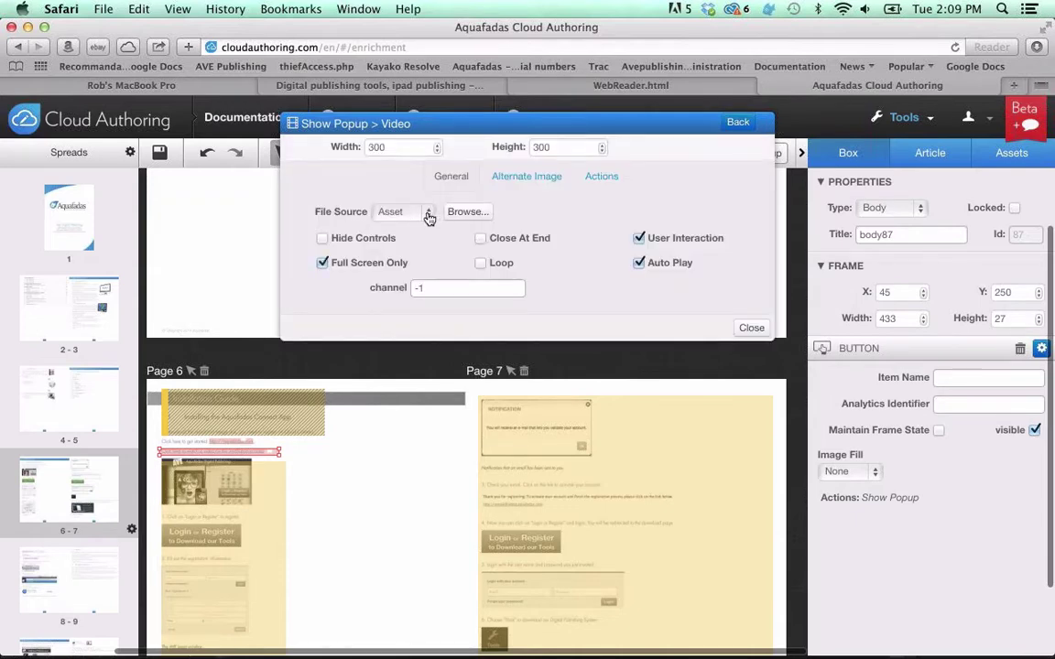
# Load the Aquafadas installation tutorial mp4 as the popup's Asset video, then close the video settings.
pyautogui.click(427, 212)
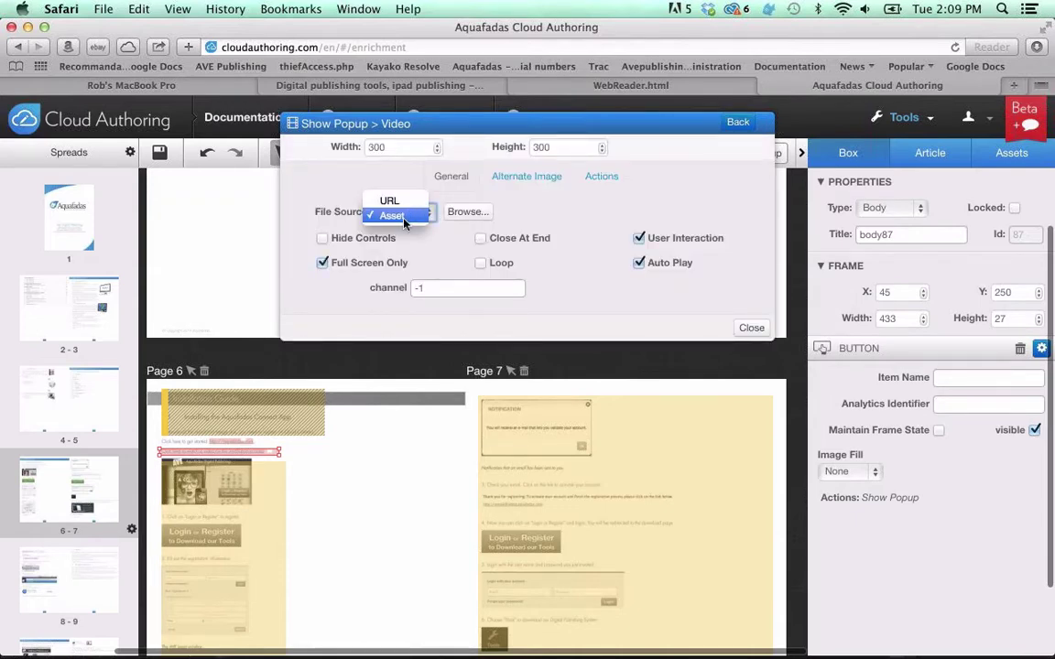
pyautogui.click(403, 217)
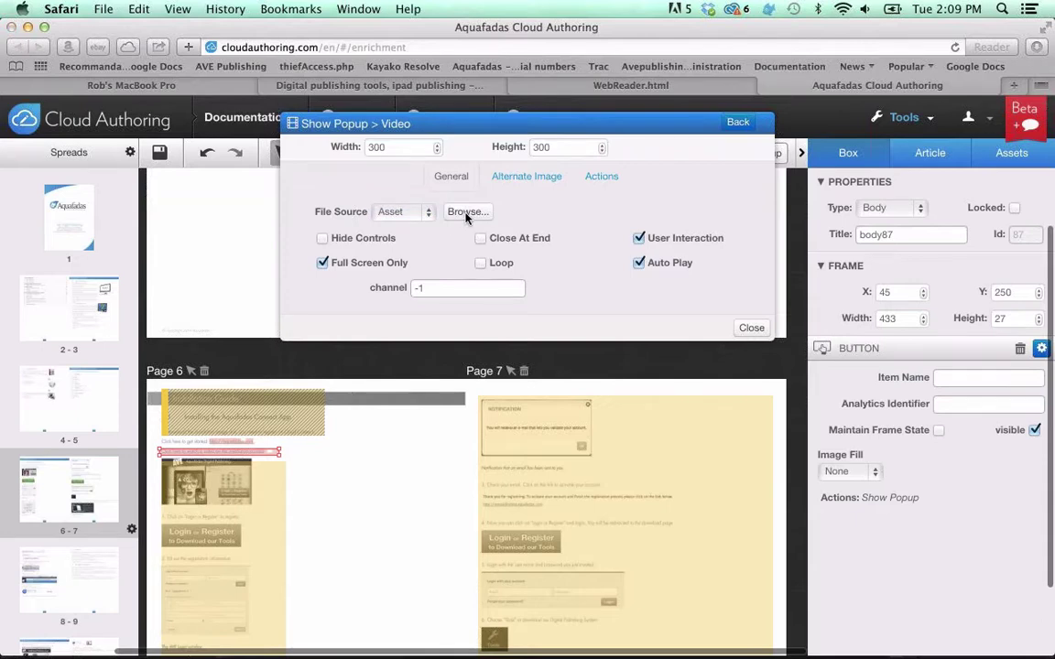
pyautogui.click(465, 212)
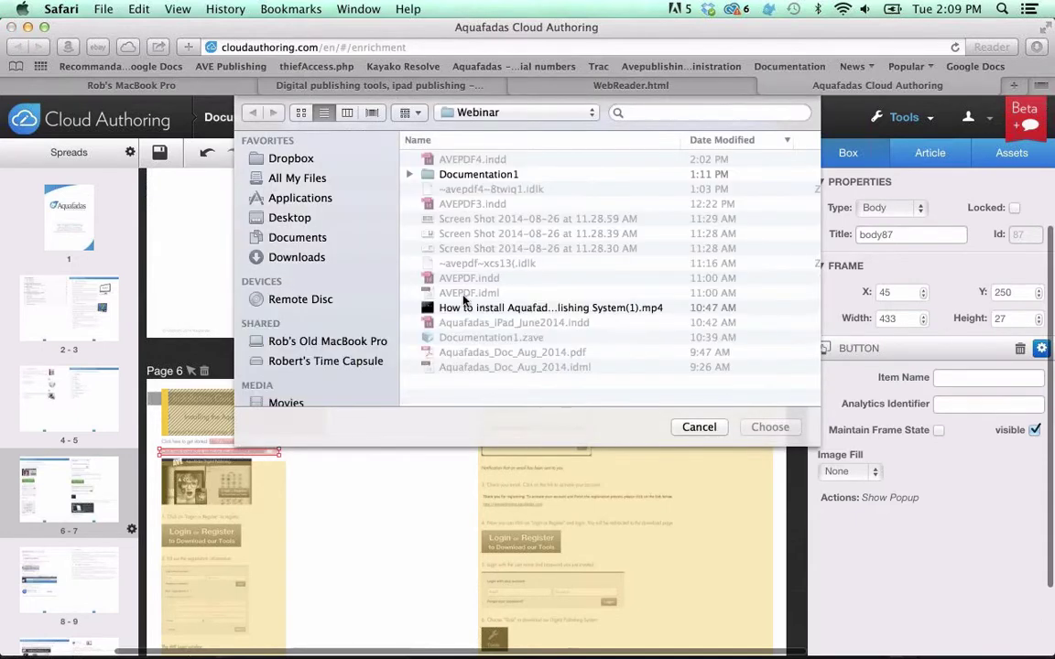
pyautogui.click(462, 309)
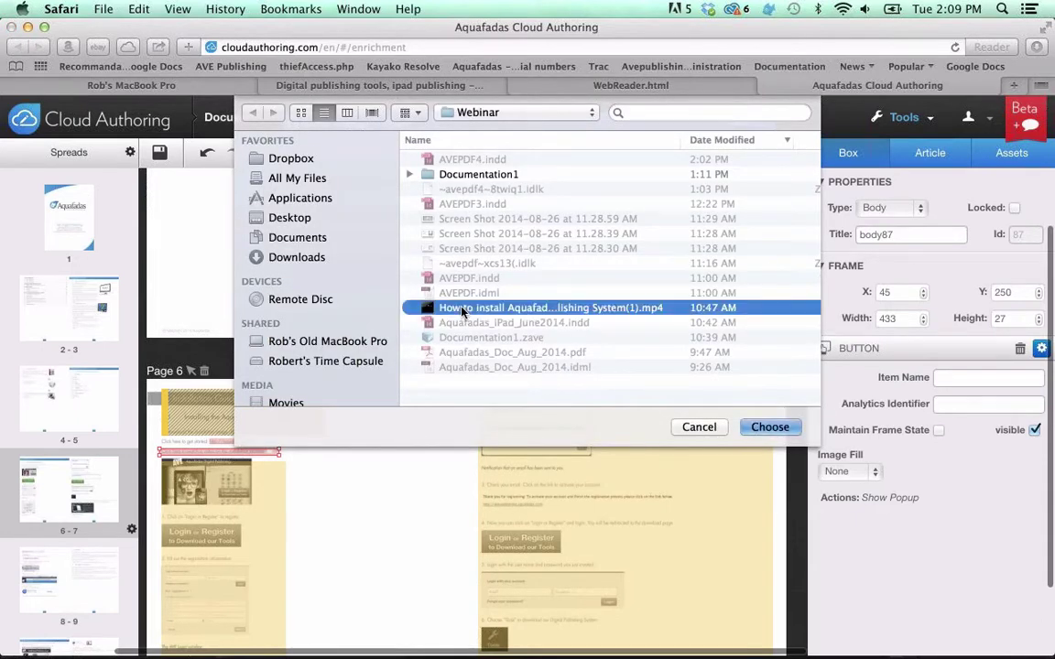
pyautogui.doubleClick(462, 309)
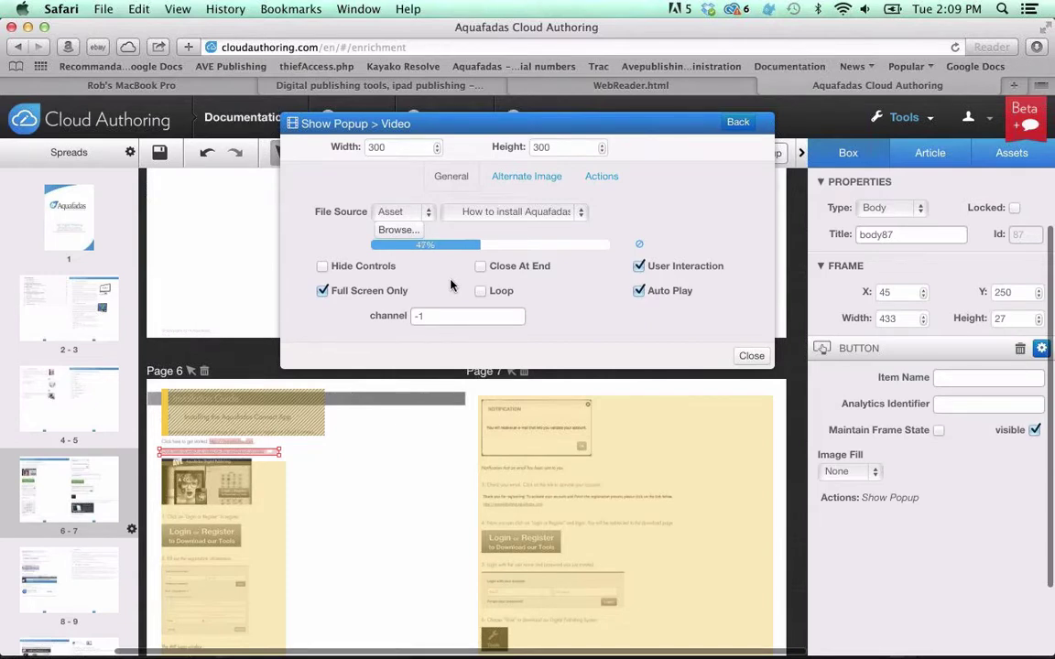
pyautogui.press('Escape')
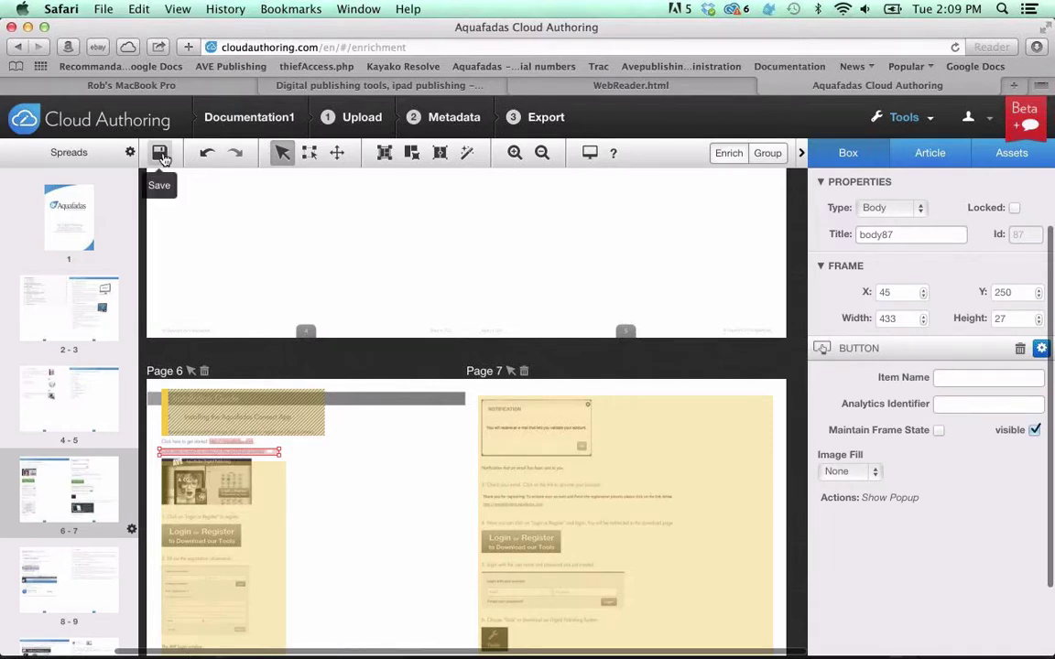
# Quit the enrichment editor without saving and dismiss the assets-still-uploading warning.
pyautogui.click(538, 121)
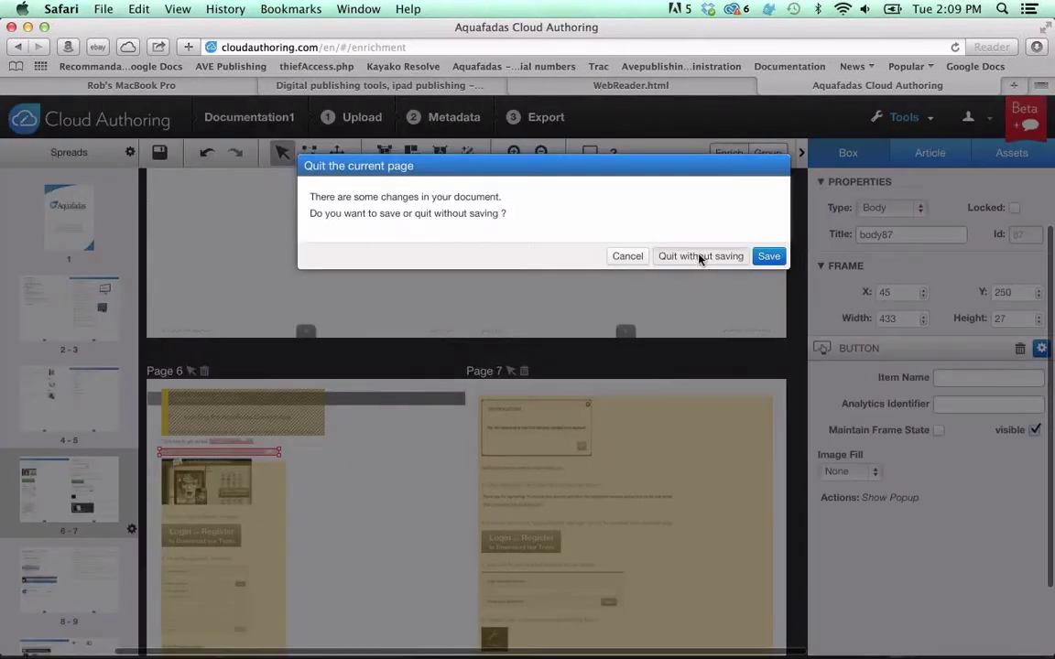
pyautogui.click(700, 257)
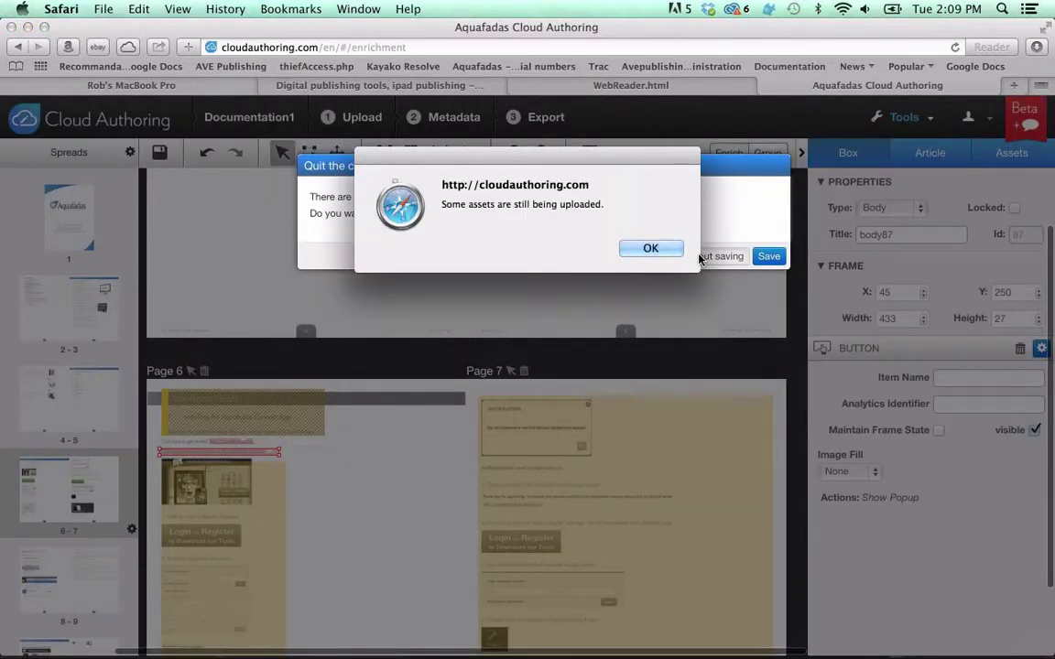
pyautogui.click(650, 248)
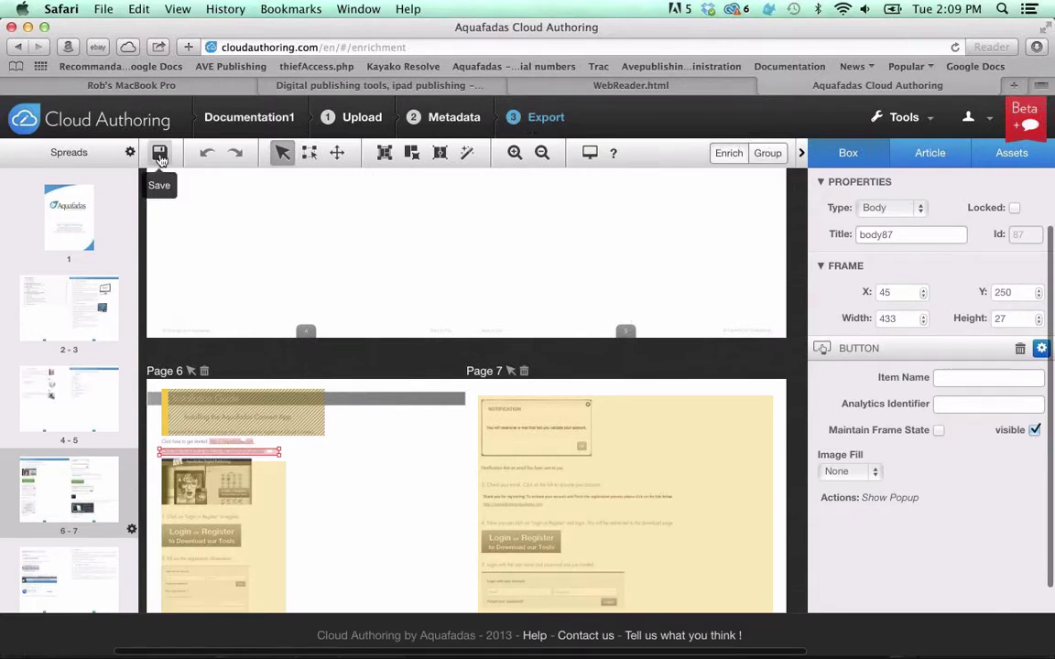
# Return to the dashboard showing the * Webinar folder with Documentation2 and Documentation1.
pyautogui.scroll(-3, 513, 368)
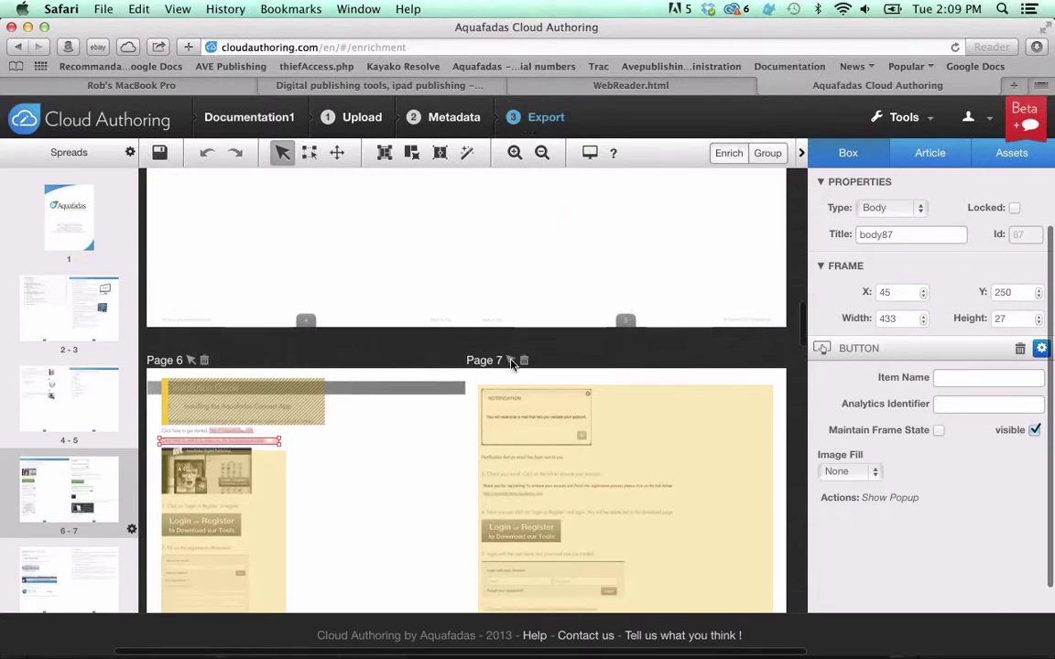
pyautogui.scroll(-5, 511, 364)
pyautogui.scroll(15, 511, 365)
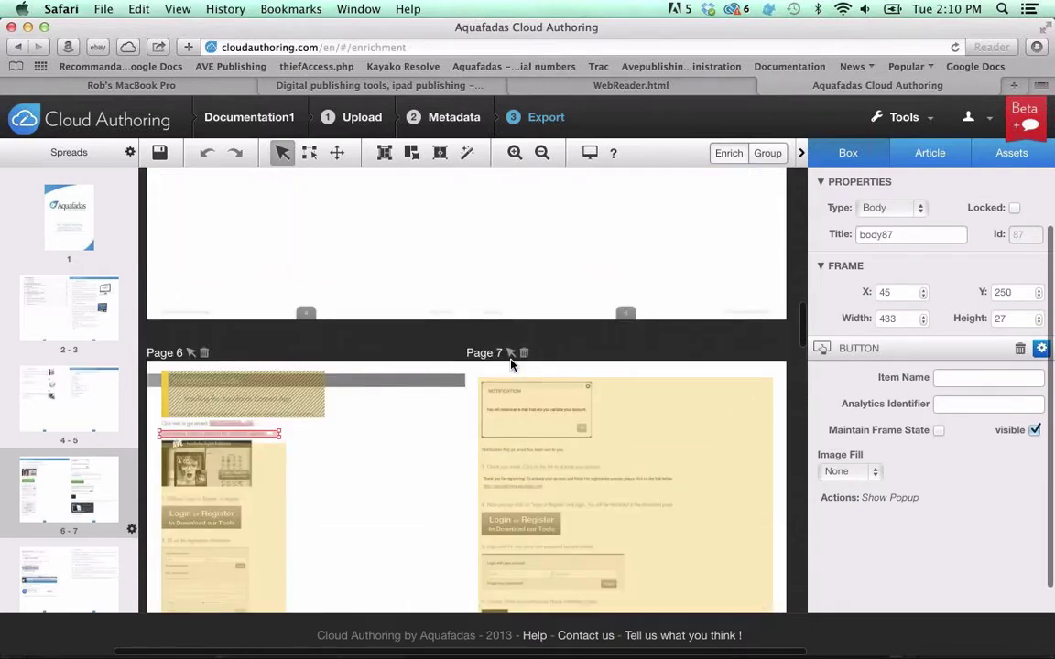
pyautogui.scroll(2, 511, 365)
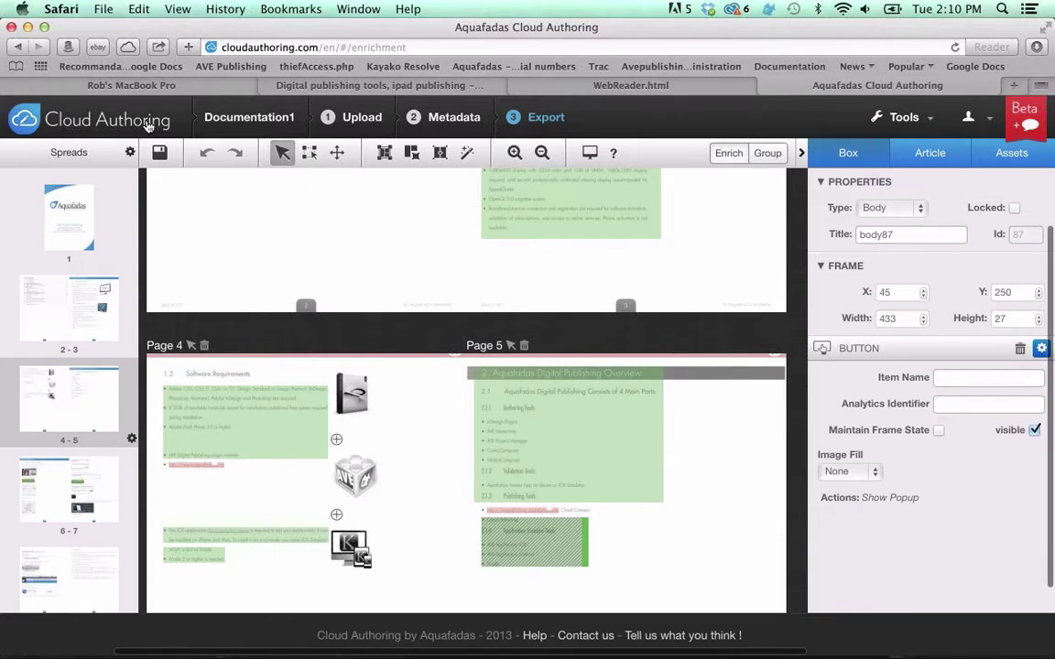
pyautogui.click(249, 118)
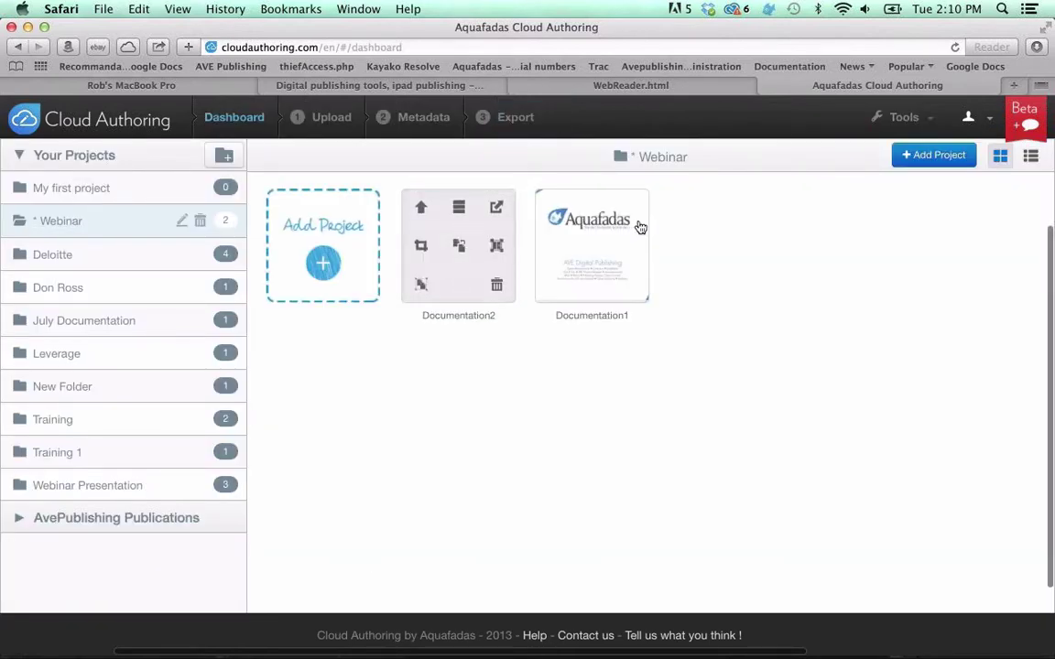
# Show Documentation1's AVE File App Store export options, then bring the iOS Simulator forward.
pyautogui.click(630, 211)
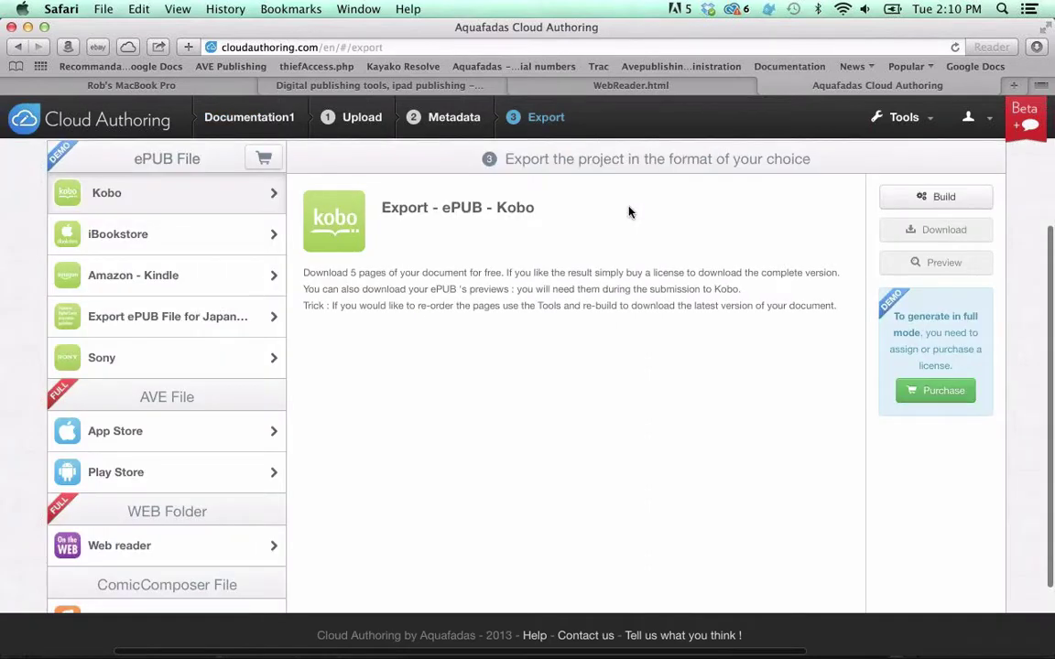
pyautogui.click(143, 429)
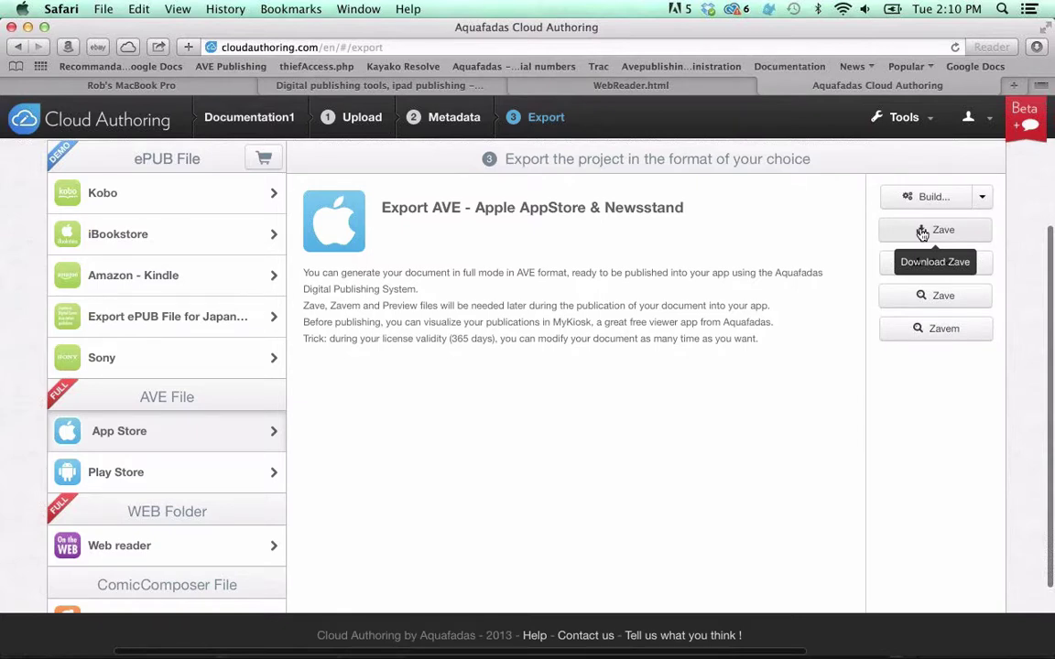
pyautogui.press('super+Tab')
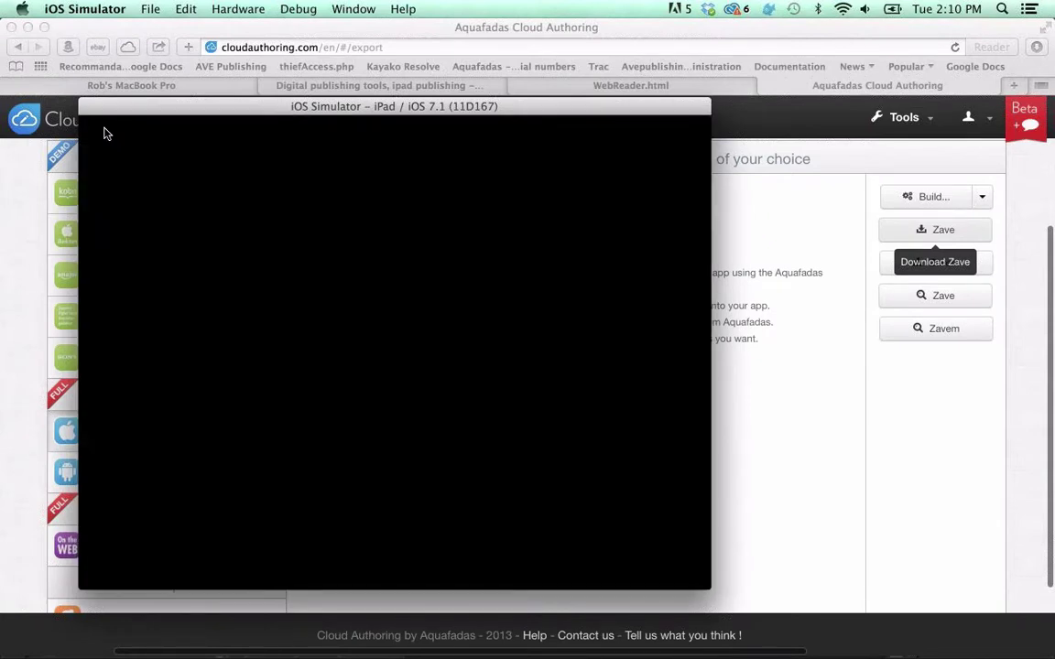
pyautogui.press('super+Tab')
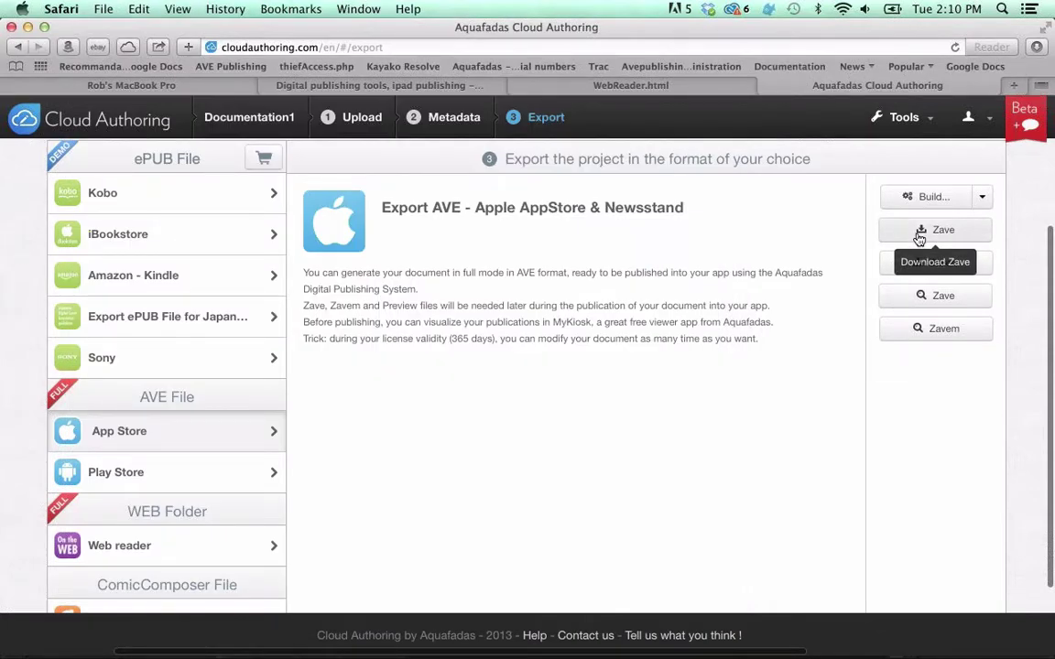
pyautogui.press('super+Tab')
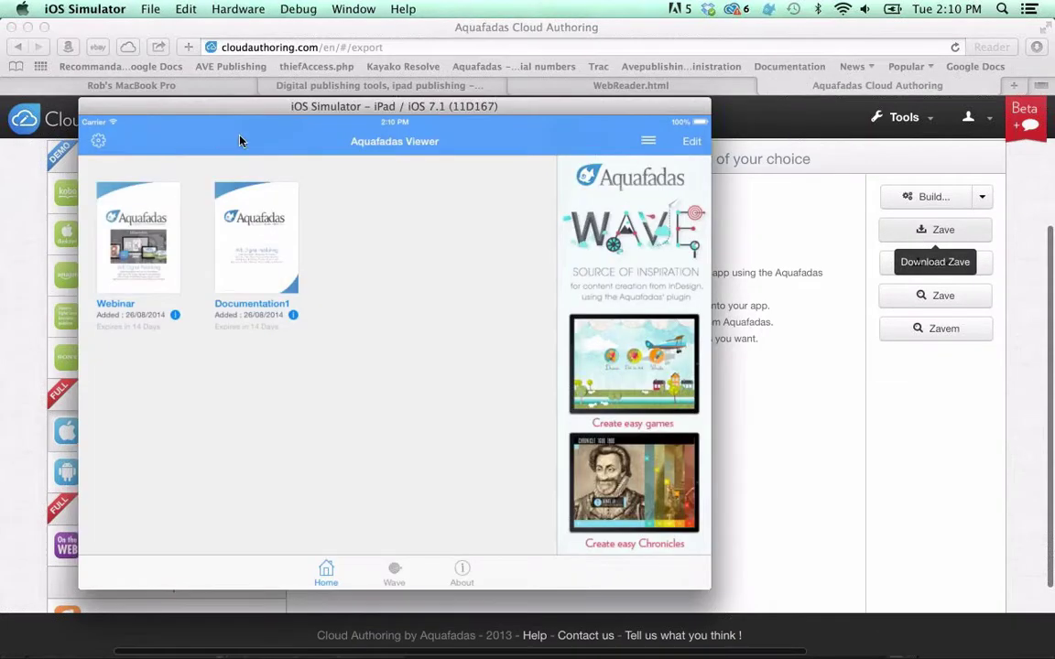
pyautogui.click(97, 143)
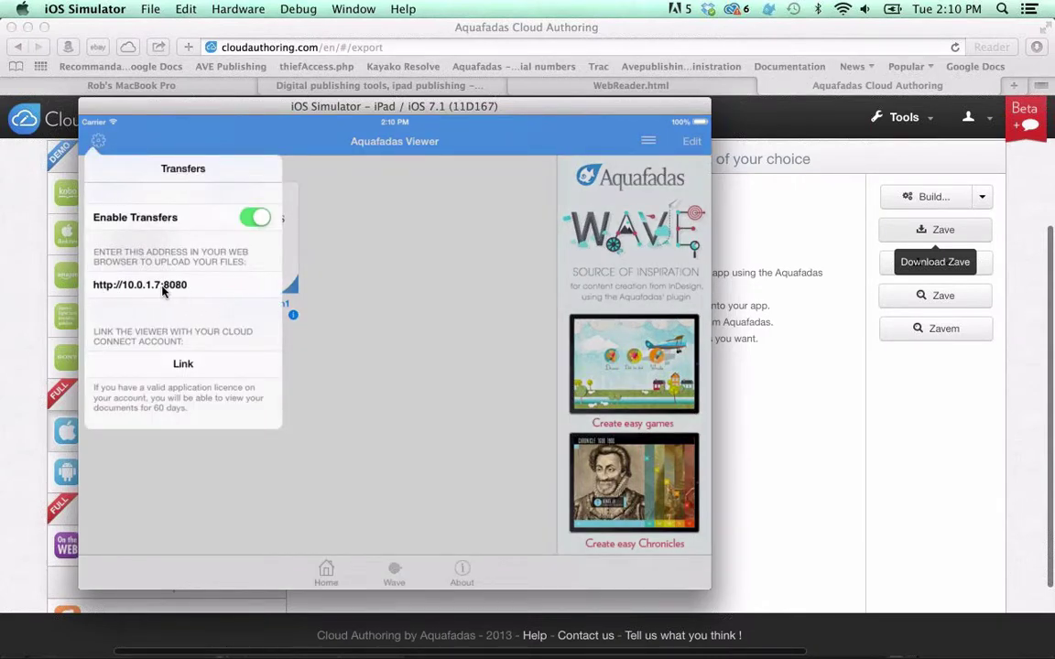
pyautogui.click(100, 145)
pyautogui.moveTo(313, 106); pyautogui.dragTo(260, 104)
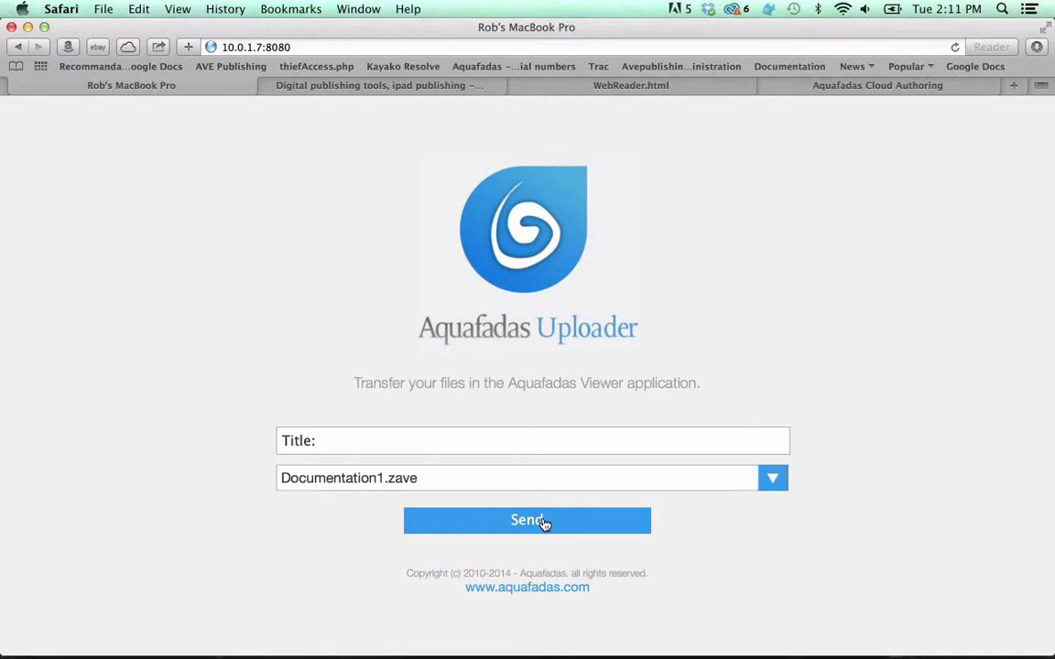
# Recheck the viewer's transfer address, then send Documentation1.zave from the Uploader page and view the simulator.
pyautogui.press('super+Tab')
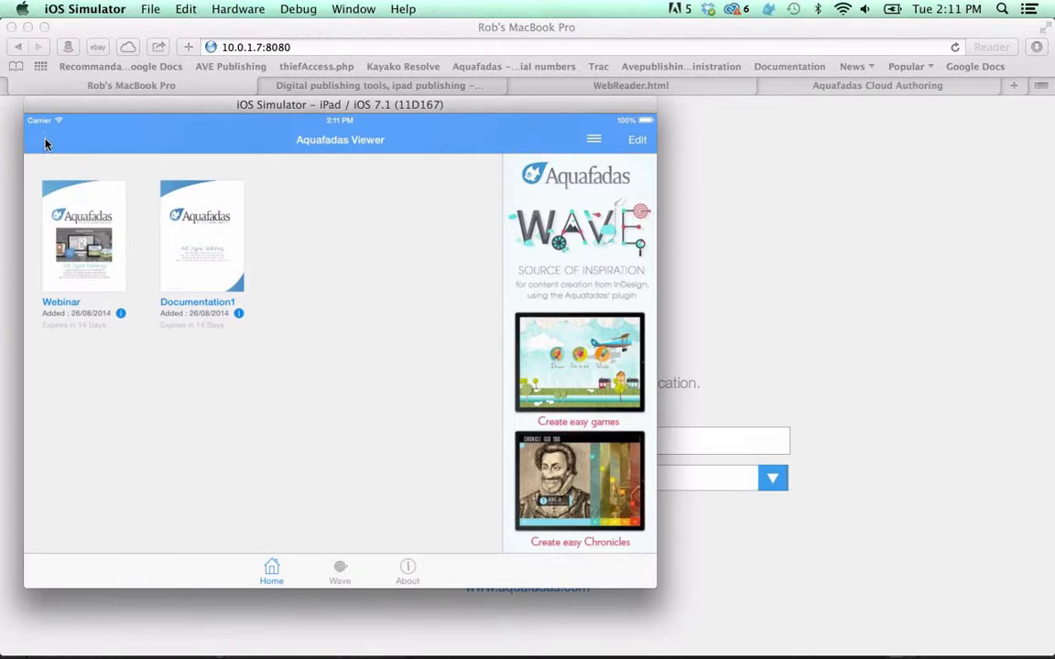
pyautogui.click(44, 141)
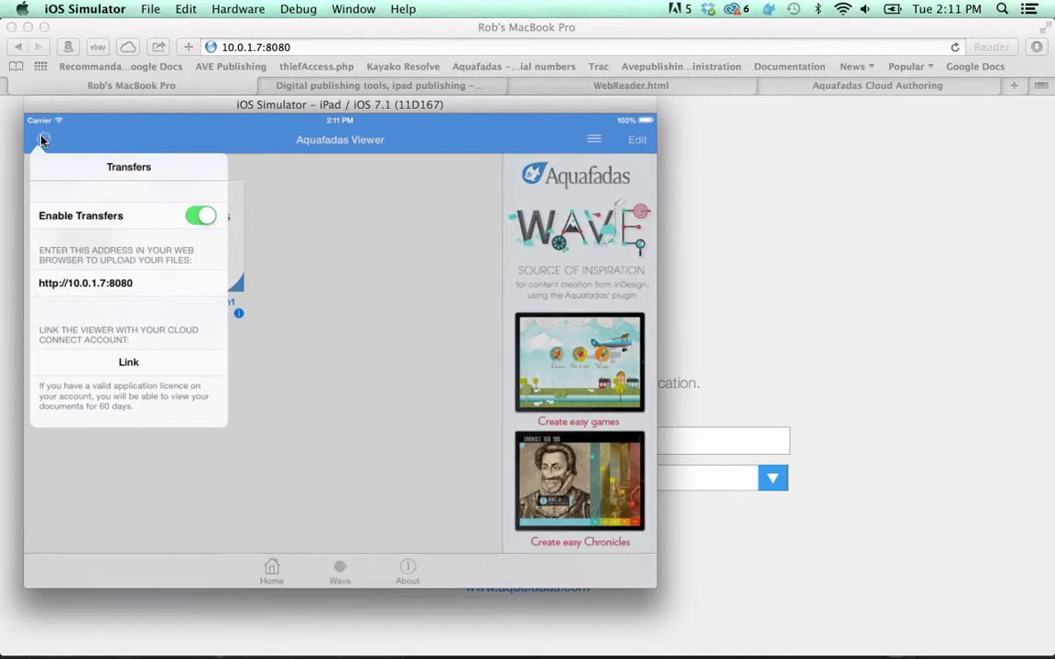
pyautogui.press('super+h')
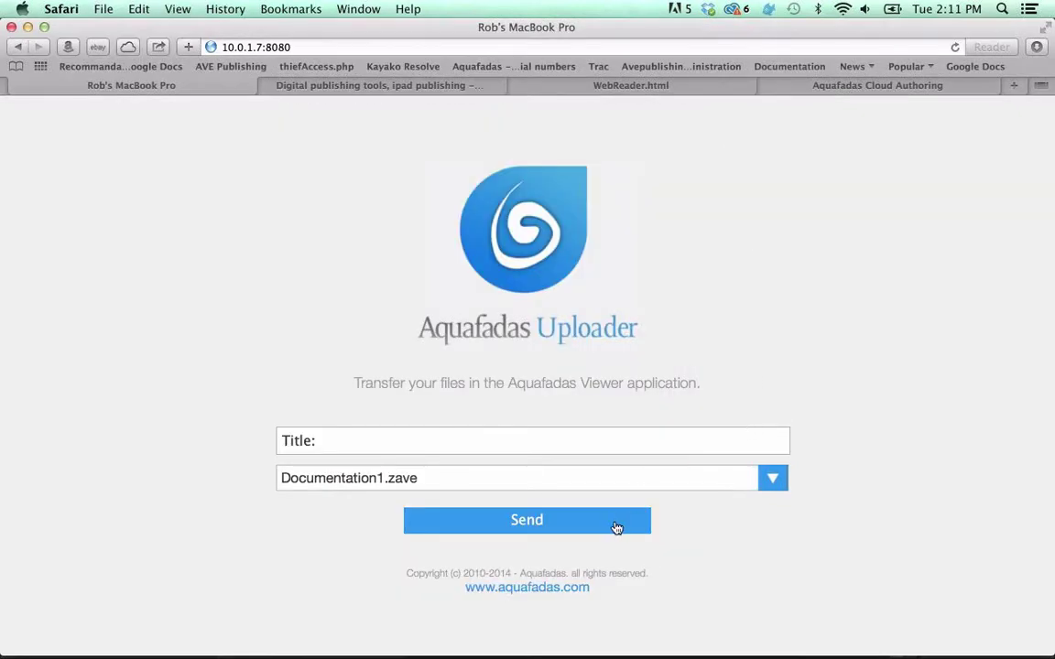
pyautogui.click(616, 528)
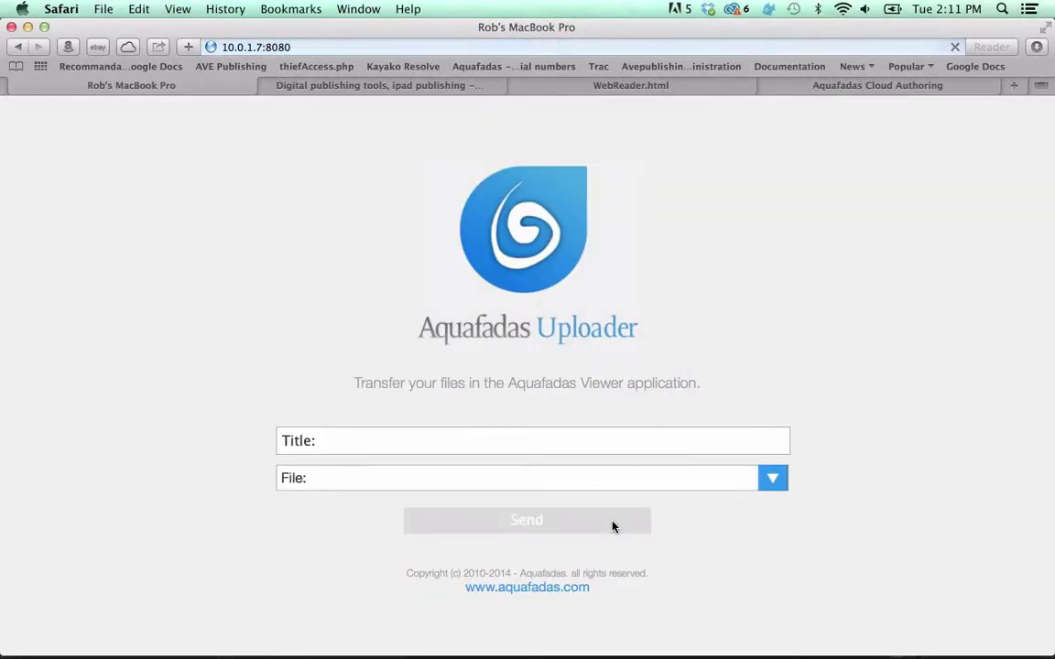
pyautogui.press('super+Tab')
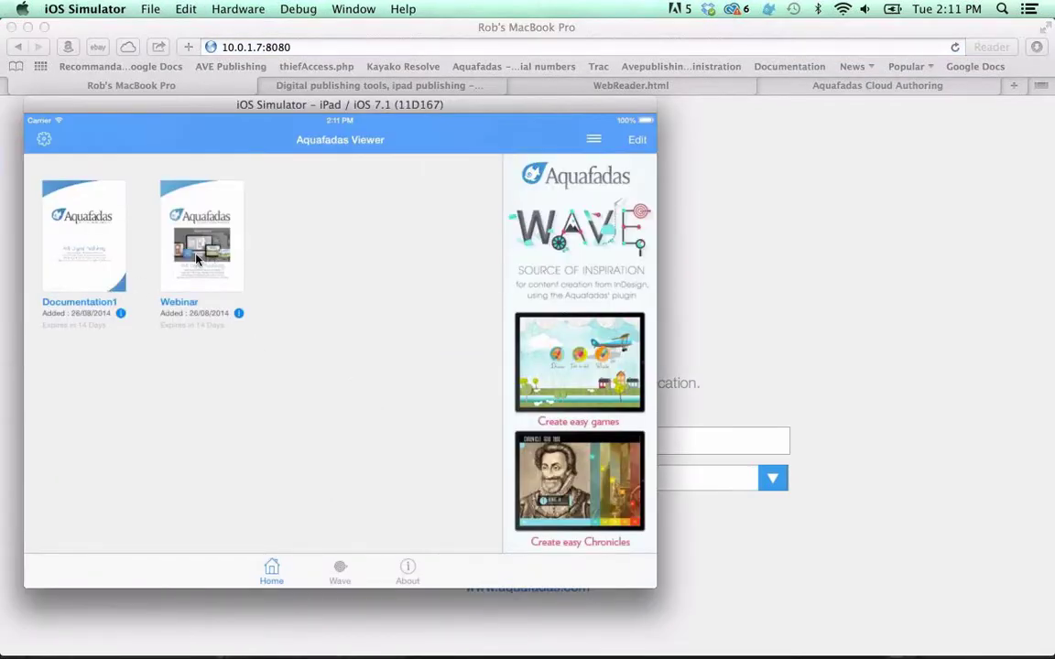
# Open Documentation1 in Aquafadas Viewer and swipe to the contents and System Requirements spread.
pyautogui.click(107, 241)
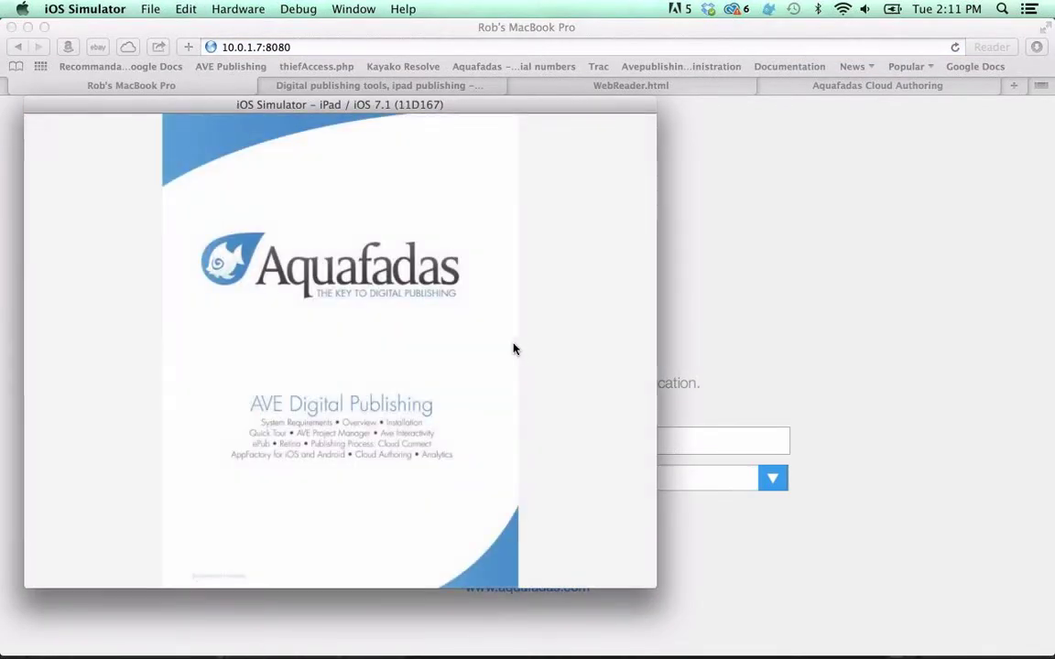
pyautogui.moveTo(443, 347); pyautogui.dragTo(353, 364)
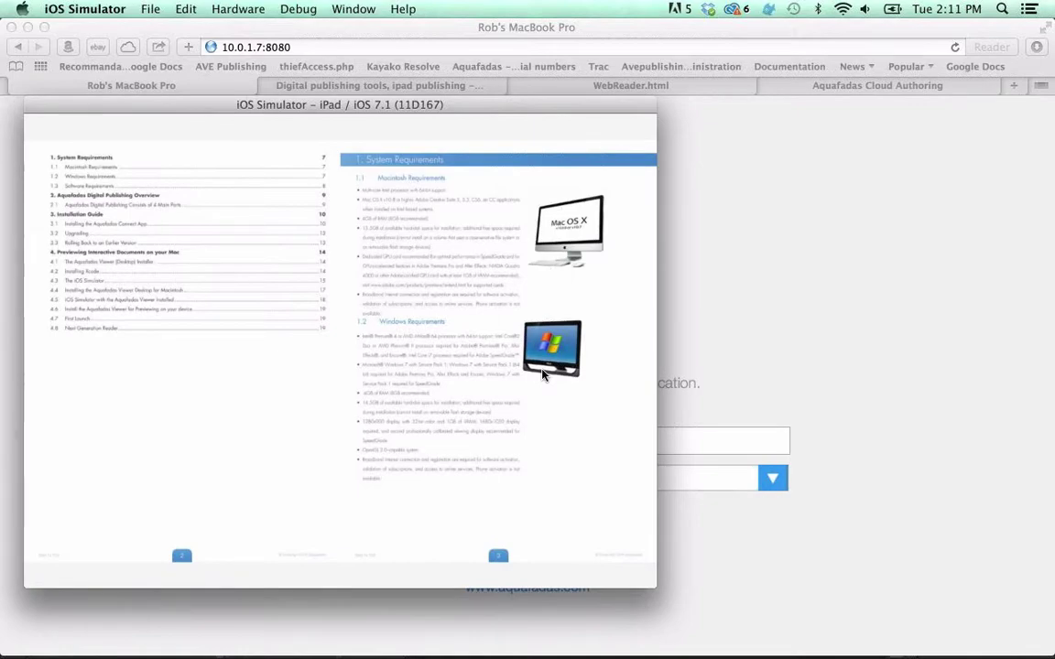
pyautogui.press('super+Tab')
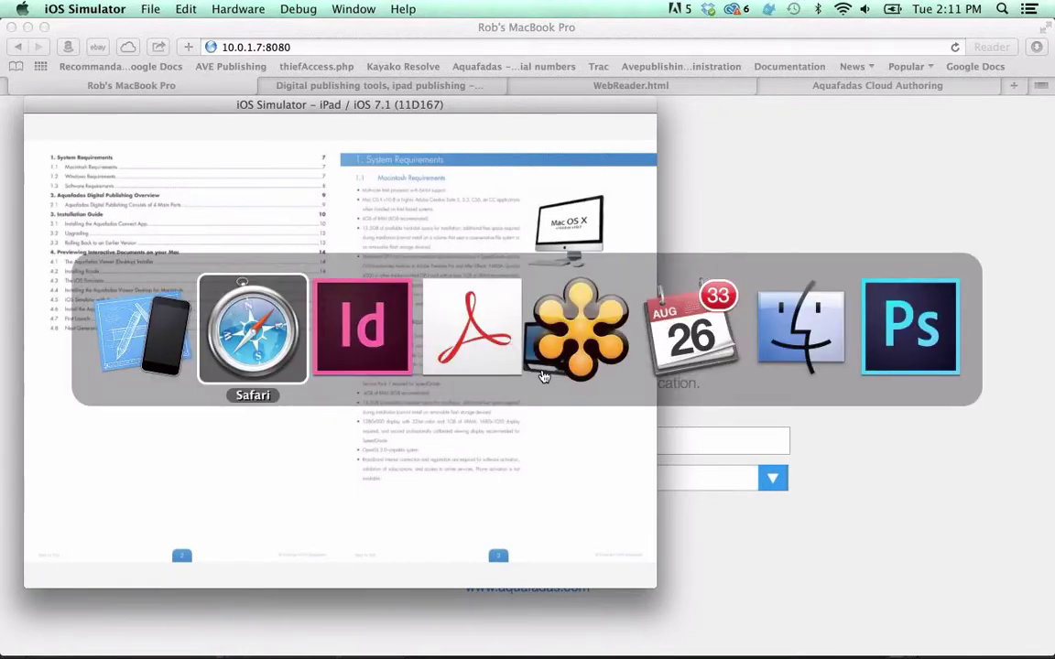
# Test the AVEPDF4 project from AVE Project Manager, sending it as AVE to the MacBook at 10.0.1.7.
pyautogui.press('super+Tab')
pyautogui.click(810, 565)
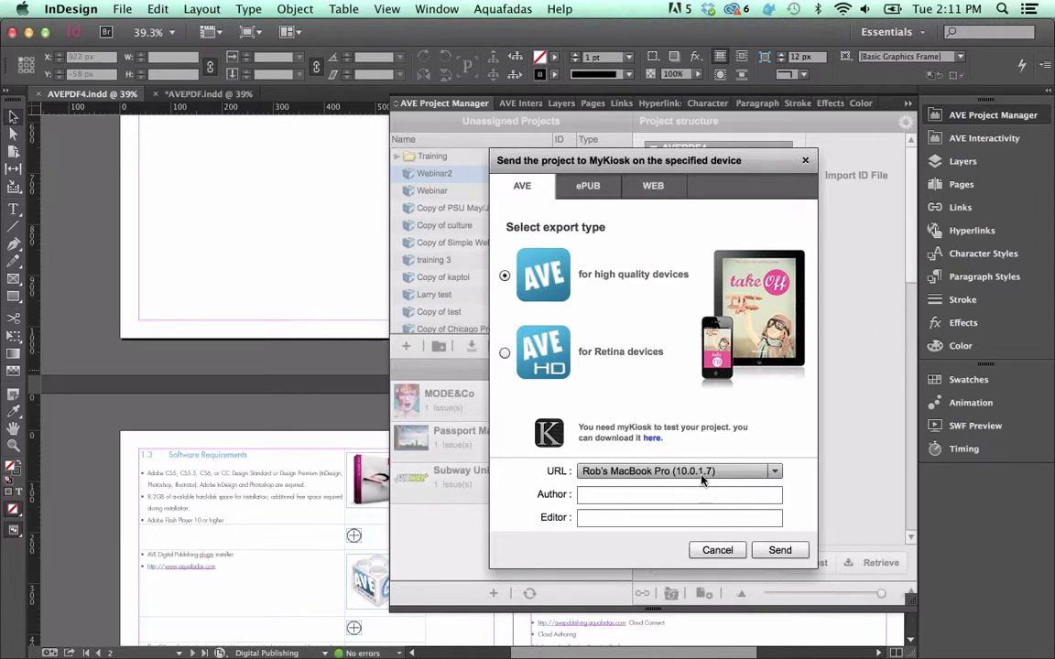
pyautogui.click(775, 472)
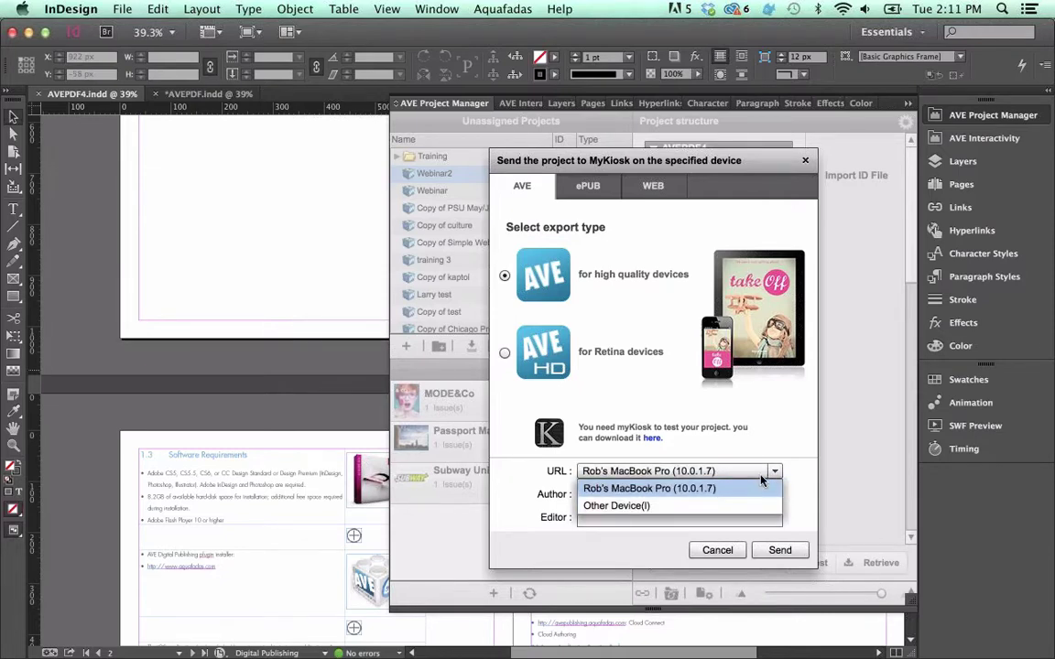
pyautogui.click(790, 498)
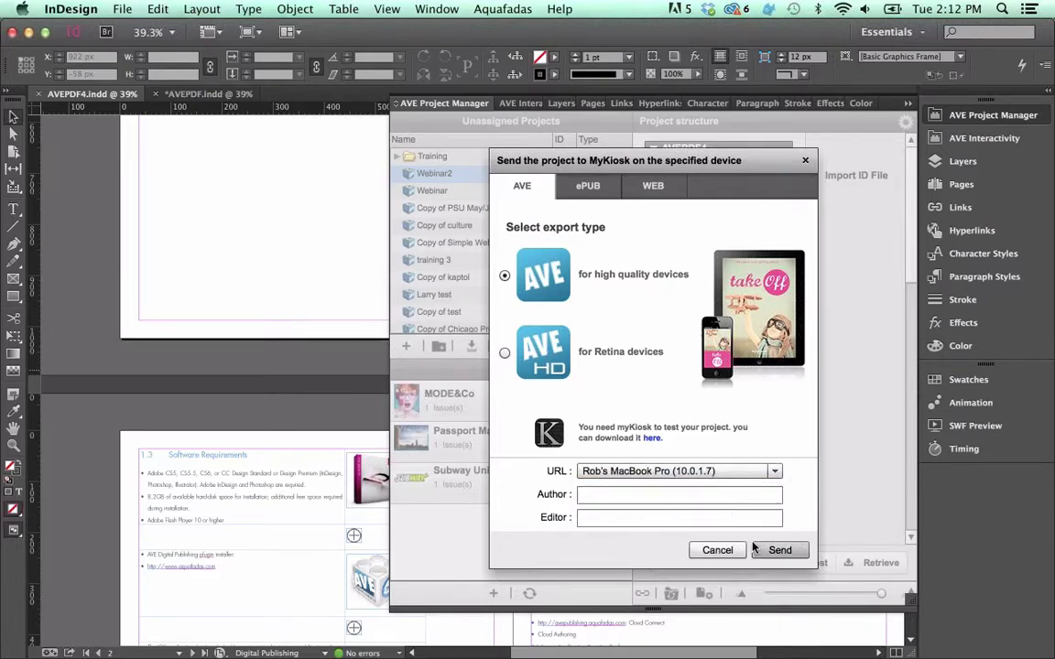
pyautogui.click(780, 552)
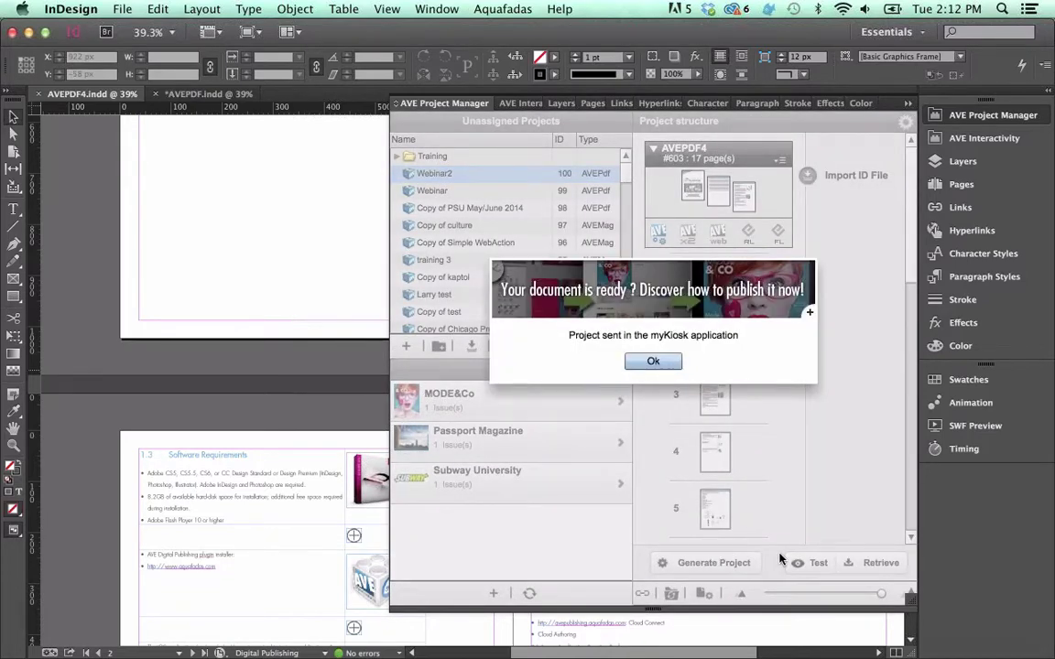
pyautogui.press('super+Tab')
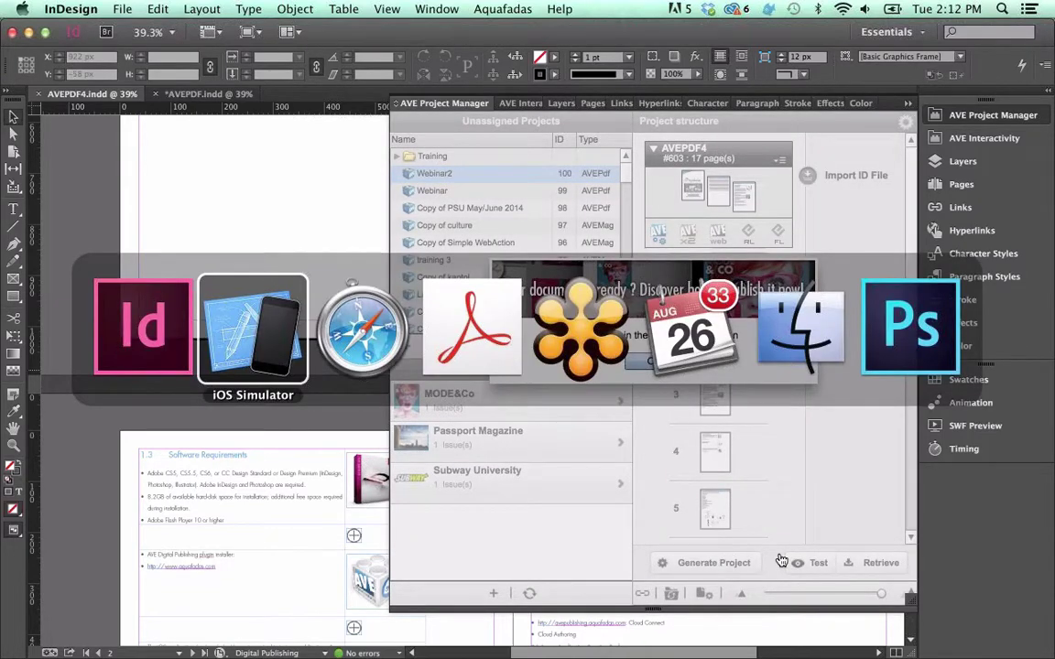